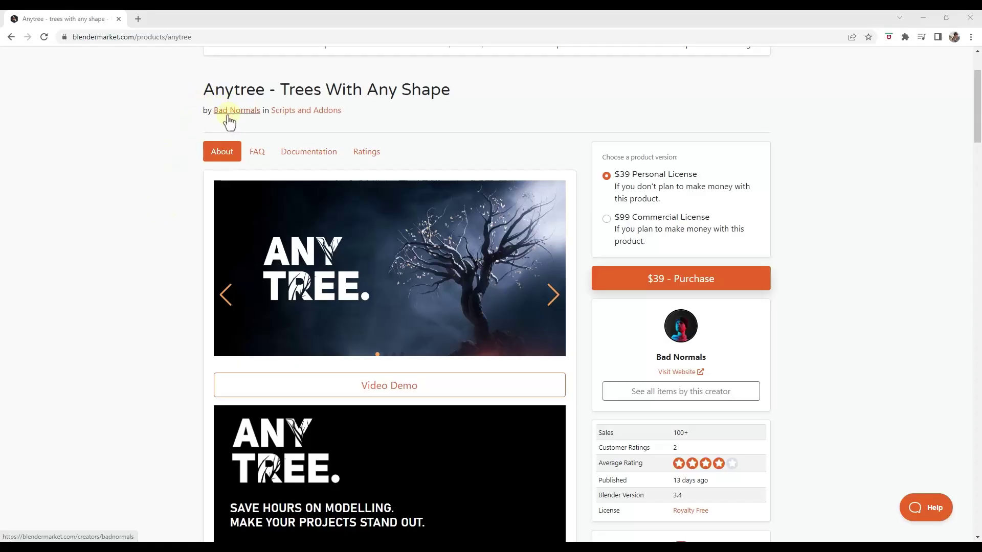
# Step: Review the Anytree product page, looking through its image gallery, the shape-to-tree examples and the tree tuning section
pyautogui.scroll(-1, 199, 305)
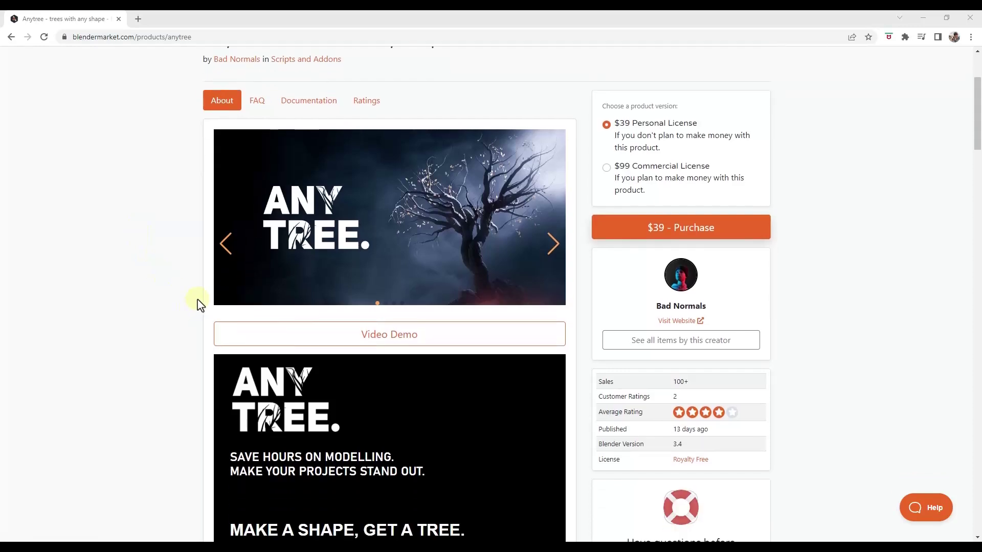
pyautogui.click(555, 244)
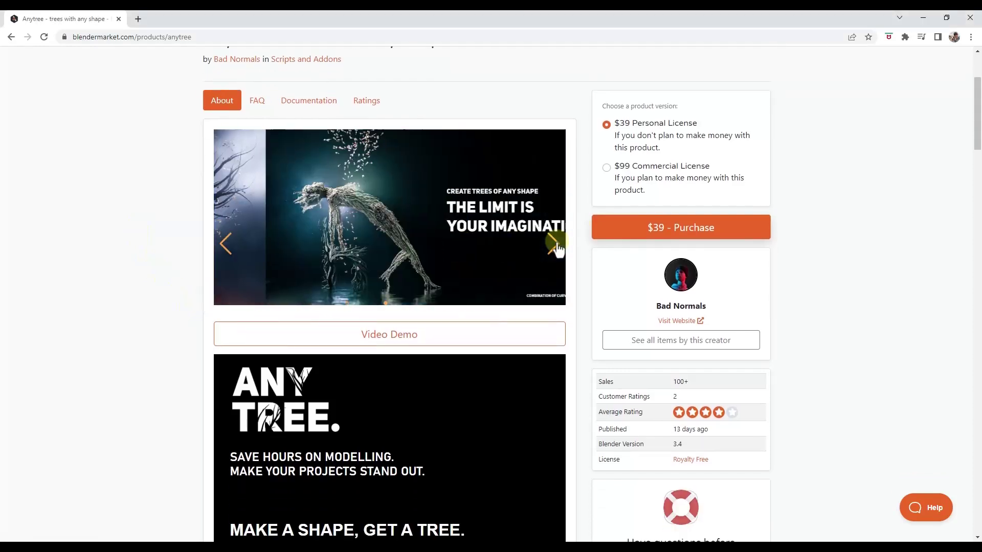
pyautogui.click(557, 247)
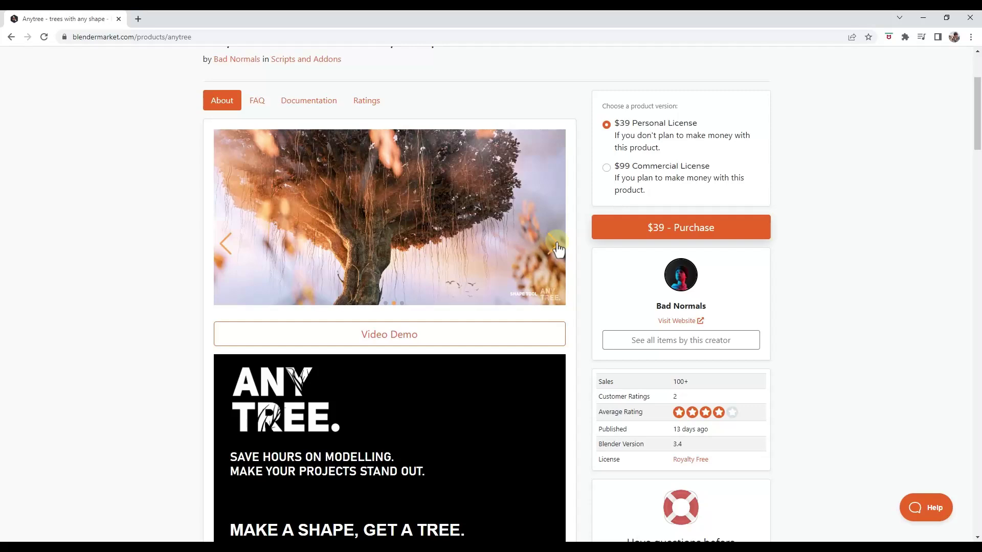
pyautogui.click(557, 248)
pyautogui.click(554, 246)
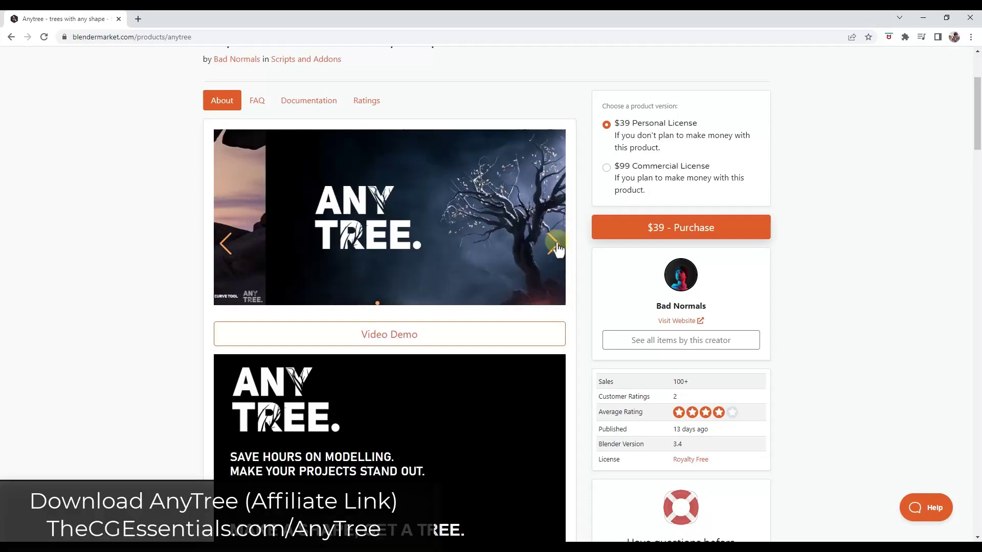
pyautogui.click(555, 245)
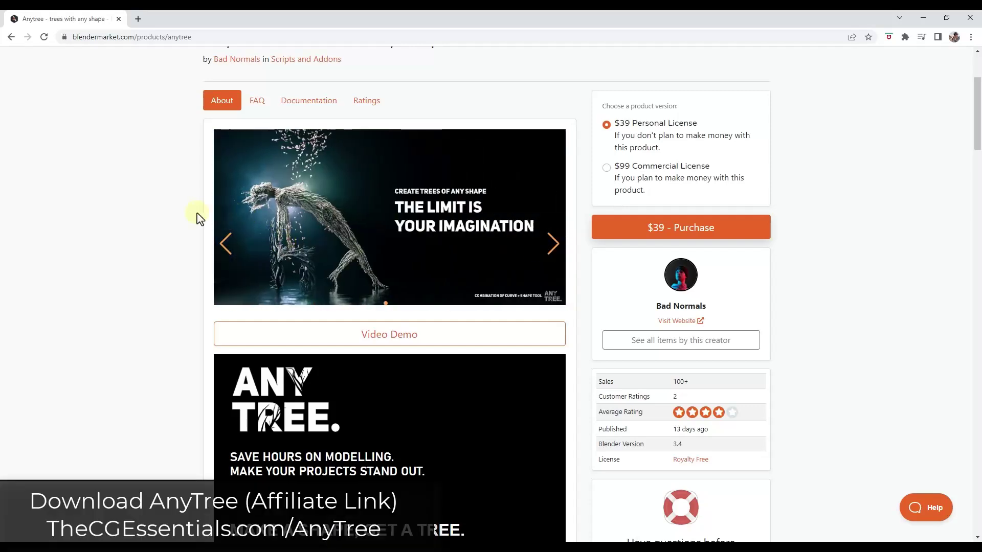
pyautogui.scroll(-5, 184, 213)
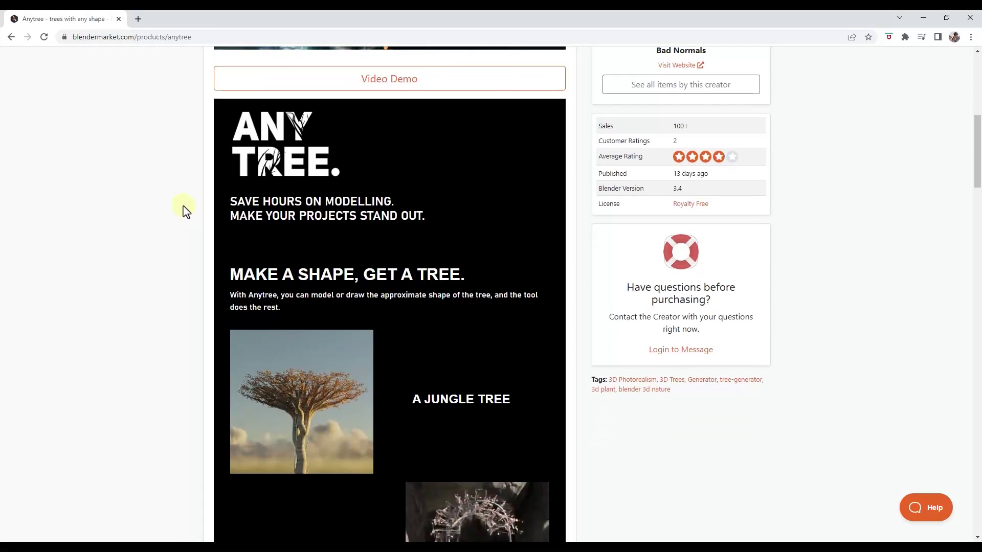
pyautogui.scroll(-1, 186, 213)
pyautogui.scroll(-3, 383, 270)
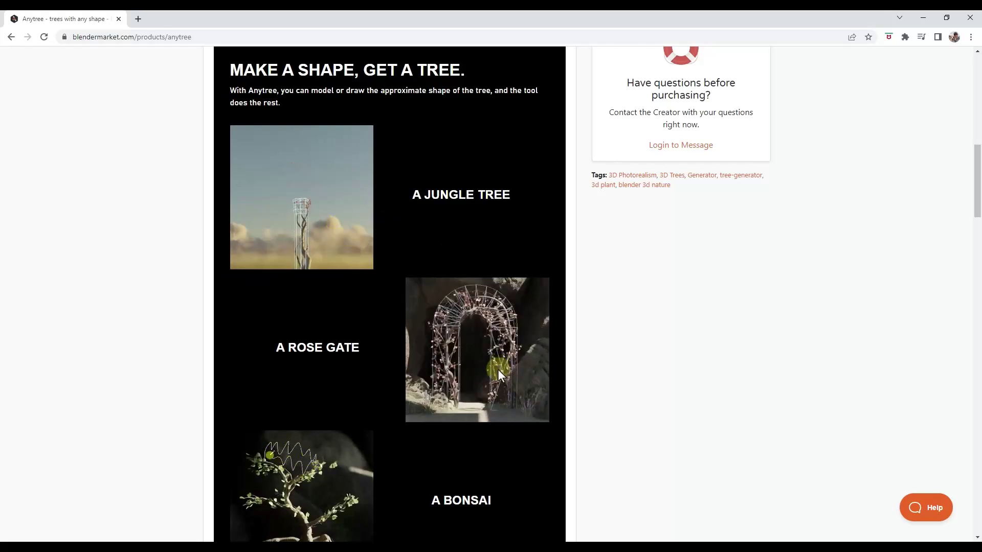
pyautogui.scroll(-4, 499, 366)
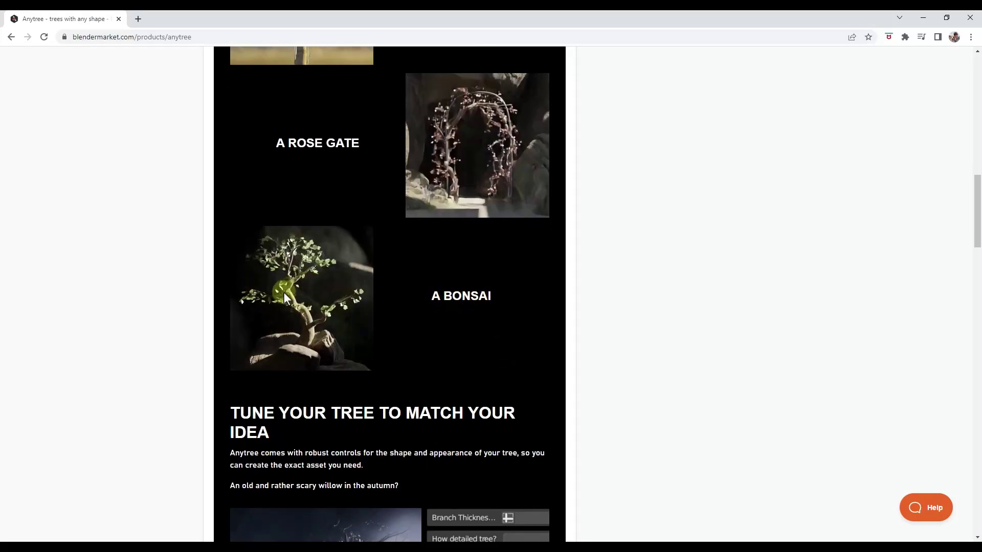
pyautogui.scroll(-4, 370, 342)
pyautogui.scroll(-5, 376, 344)
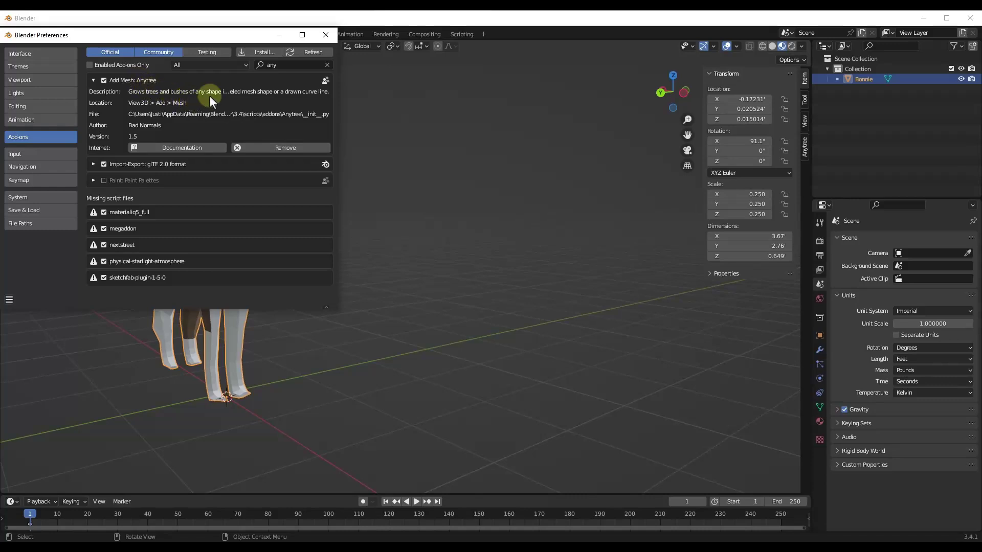
# Step: Switch to Blender, close the add-on preferences and deselect the animal model
pyautogui.click(325, 36)
pyautogui.scroll(-5, 403, 312)
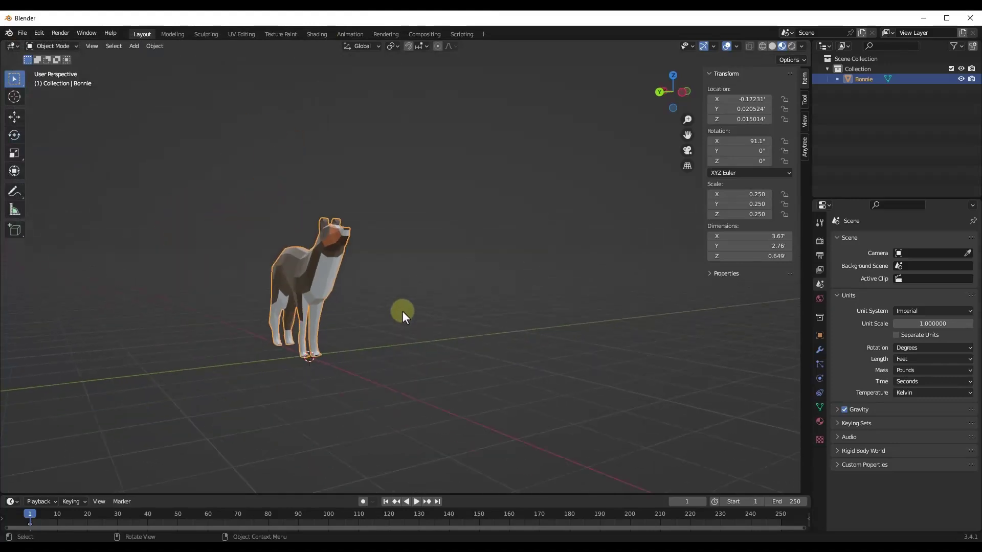
pyautogui.click(402, 311)
pyautogui.keyDown('shift'); pyautogui.moveTo(483, 316); pyautogui.dragTo(371, 321, button='middle'); pyautogui.keyUp('shift')
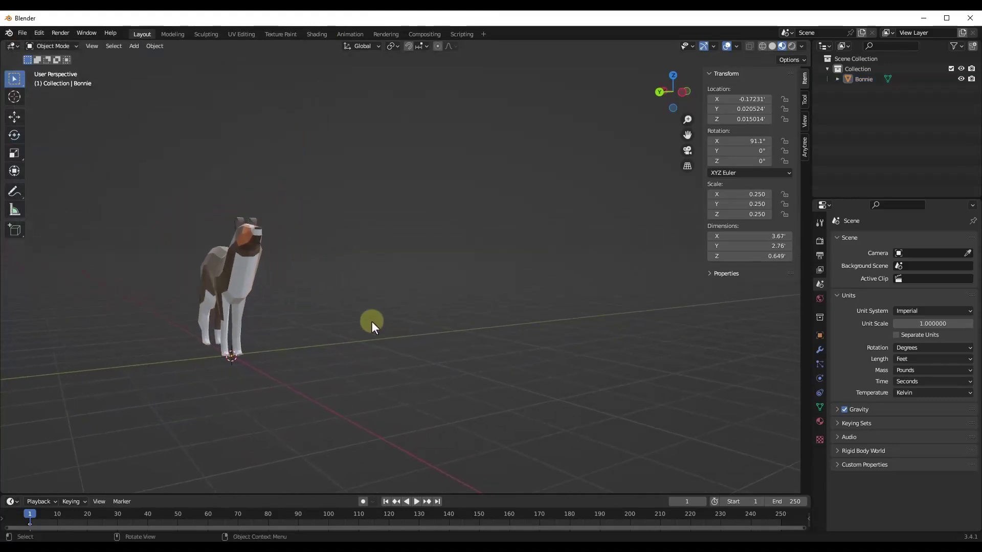
# Step: Add a cube scaled down to about 0.36 and placed about 5.3' from the animal in the negative Y direction
pyautogui.hotkey('shift', 'a')
pyautogui.moveTo(353, 327)
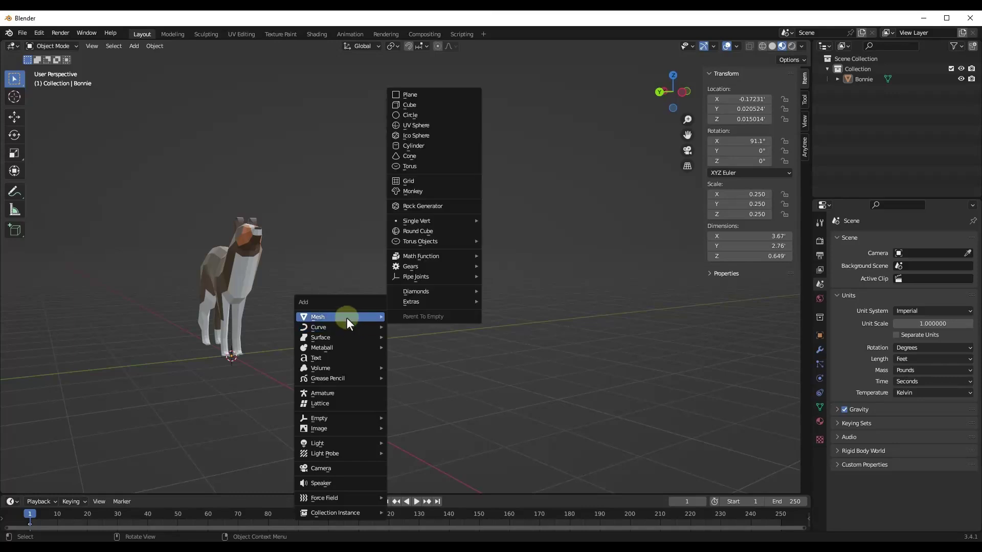
pyautogui.click(418, 105)
pyautogui.press('g')
pyautogui.press('y')
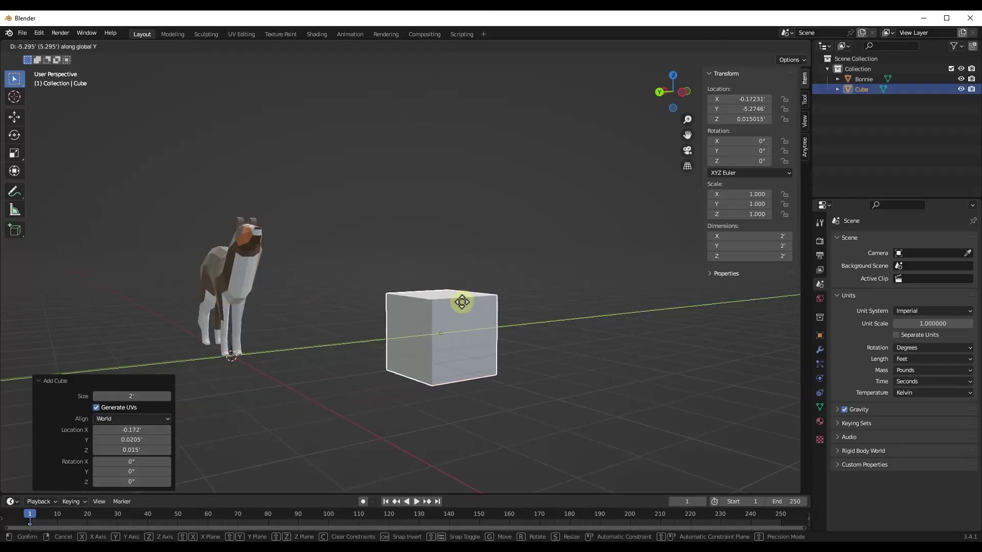
pyautogui.click(470, 312)
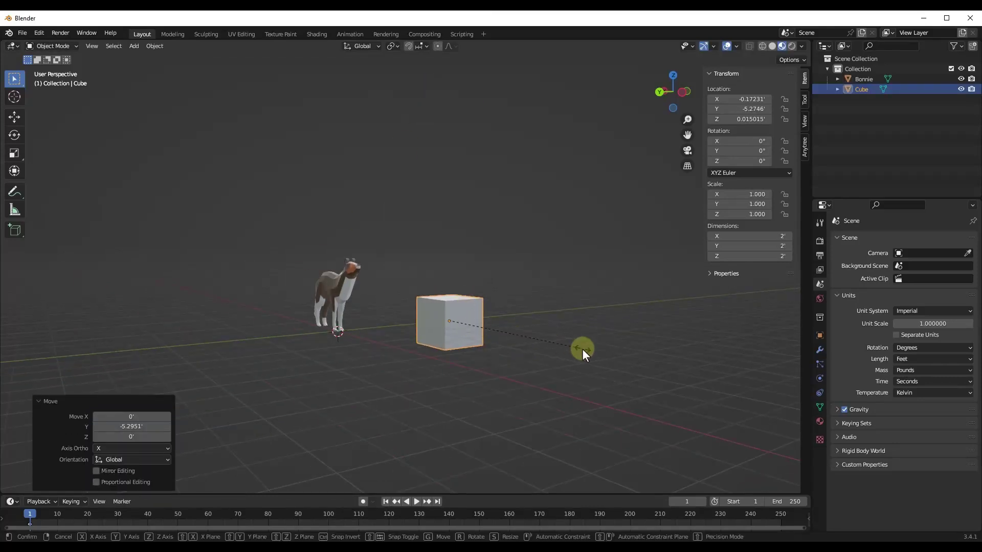
pyautogui.press('s')
pyautogui.click(496, 321)
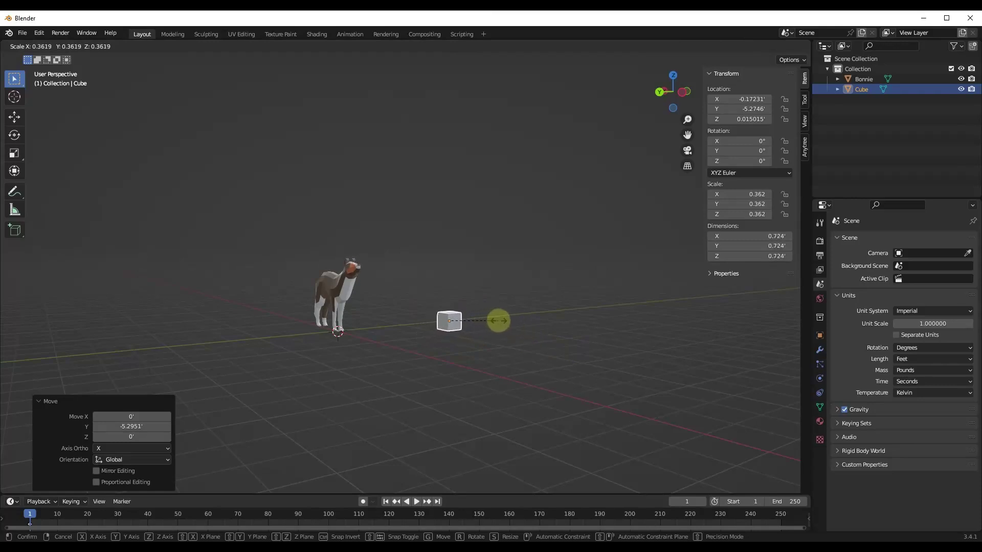
# Step: Move the animal model horizontally away from the origin by about 6' in X and 5.6' in Y
pyautogui.click(338, 300)
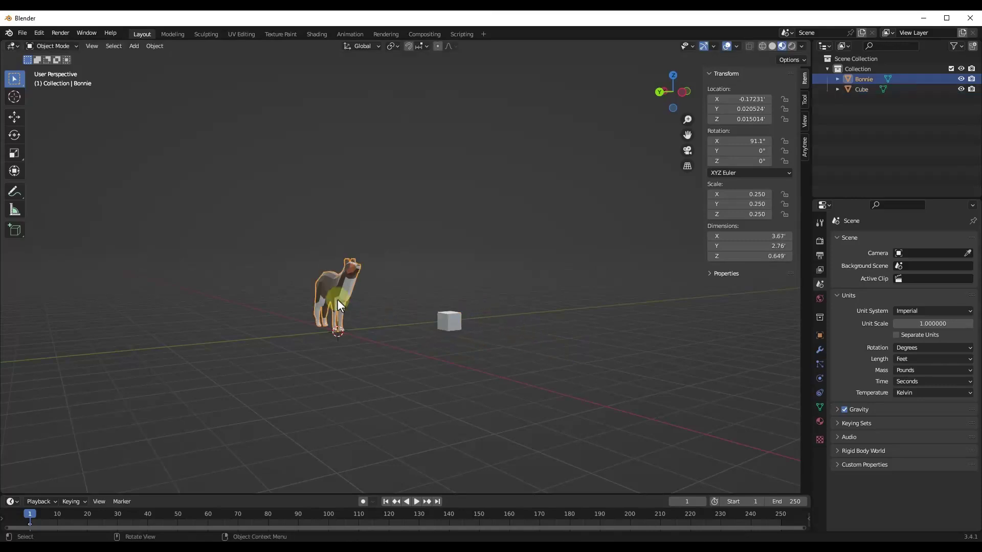
pyautogui.press('g')
pyautogui.hotkey('shift', 'z')
pyautogui.click(125, 293)
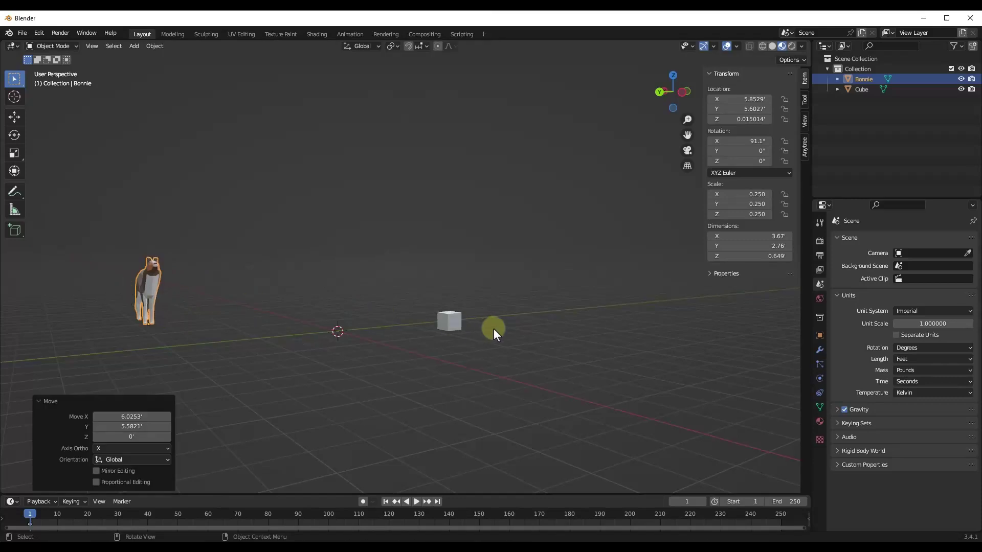
# Step: Extrude the cube's top face upward twice, by about 0.87' and 0.92', to form a trunk
pyautogui.click(455, 321)
pyautogui.press('KP_Decimal')
pyautogui.moveTo(487, 308); pyautogui.dragTo(430, 289, button='middle')
pyautogui.press('Tab')
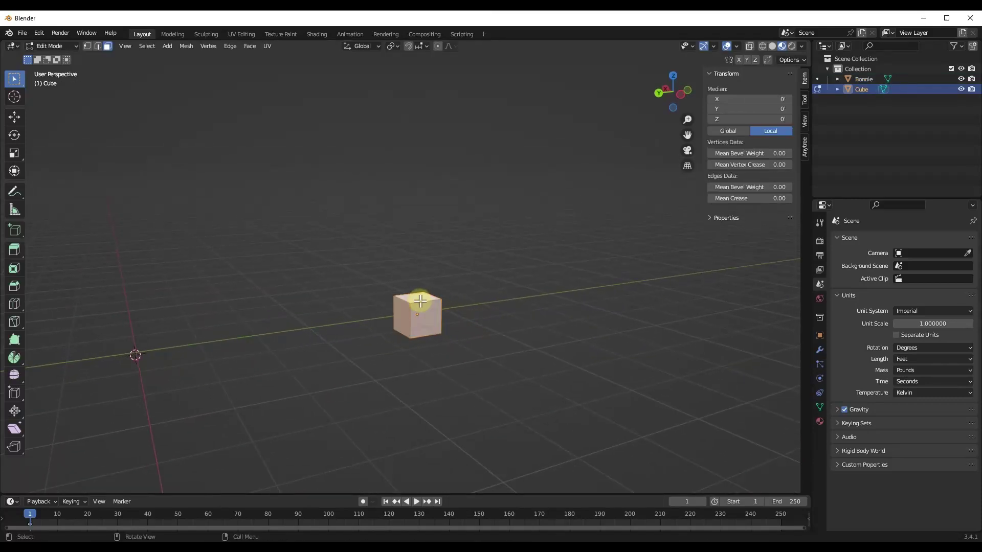
pyautogui.click(418, 299)
pyautogui.press('e')
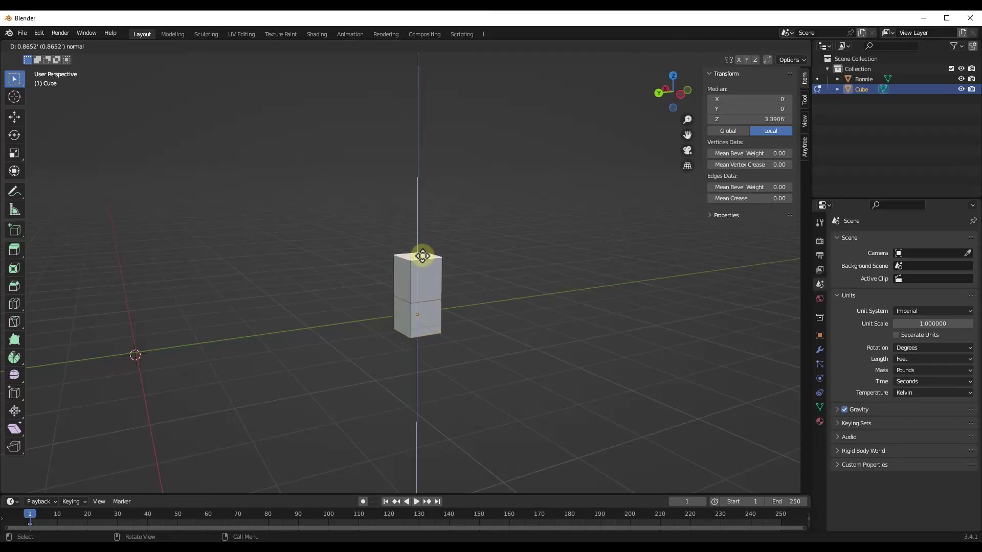
pyautogui.click(422, 255)
pyautogui.press('e')
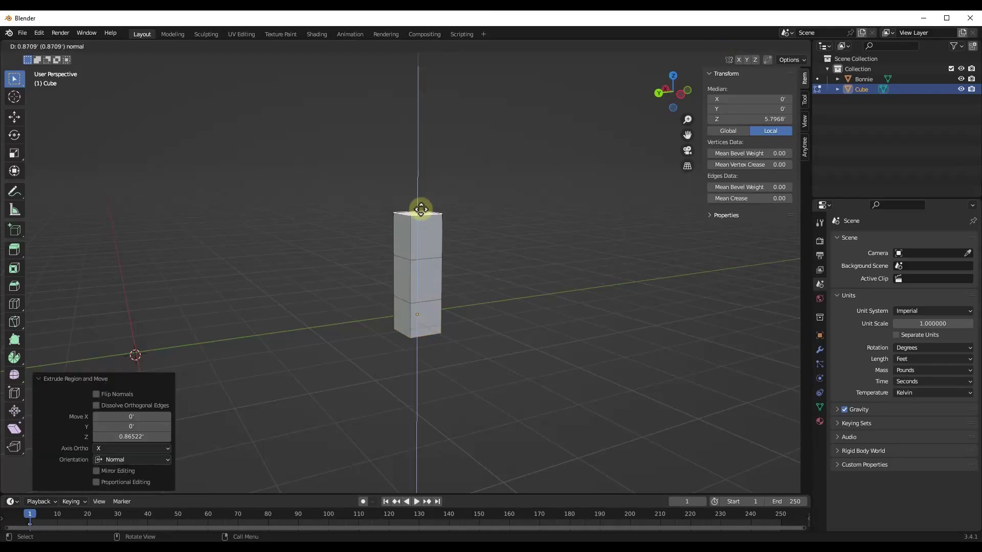
pyautogui.click(421, 209)
# Step: Flare the trunk's top by scaling the face about 2.3 times, then extruding it about 0.91' and scaling it about 1.87 times
pyautogui.press('s')
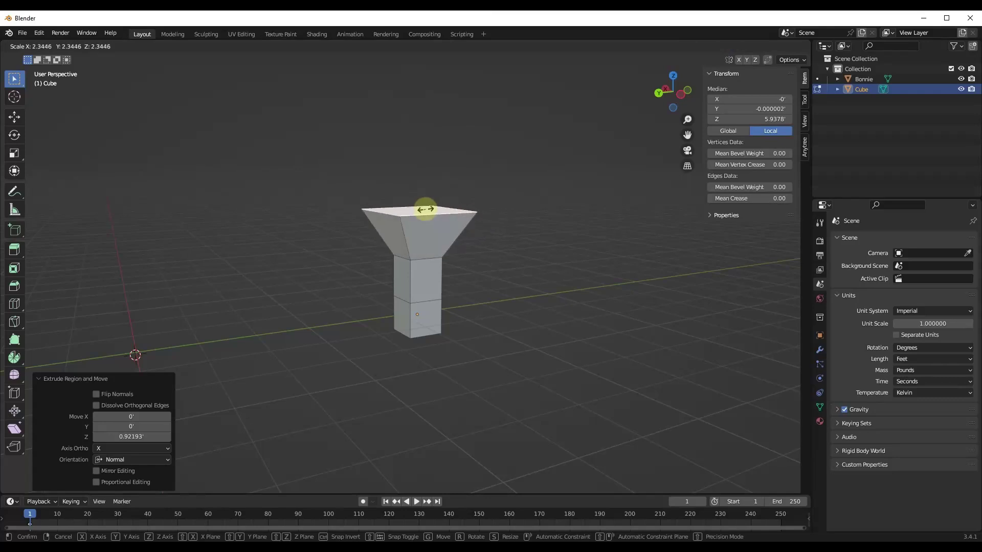
pyautogui.click(425, 210)
pyautogui.press('e')
pyautogui.click(430, 161)
pyautogui.press('s')
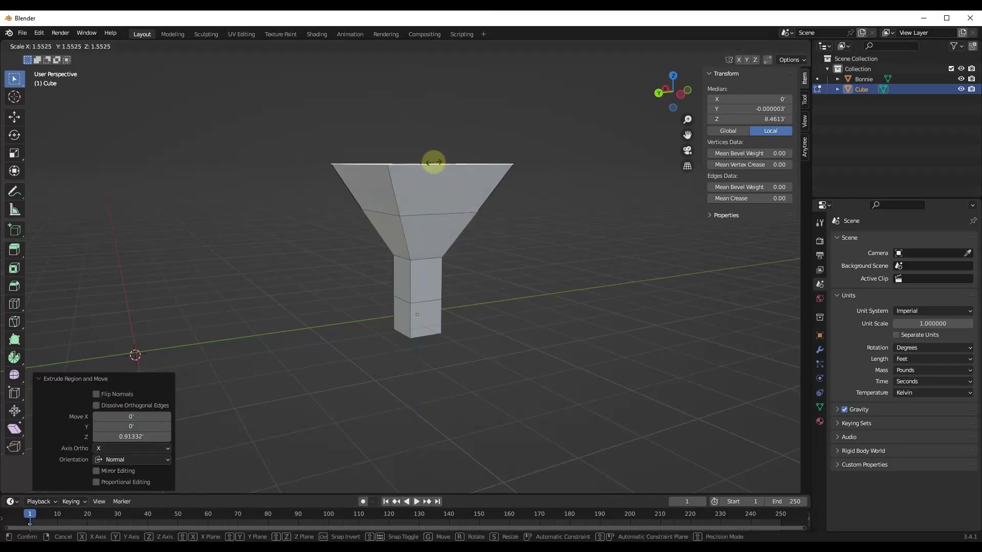
pyautogui.click(438, 161)
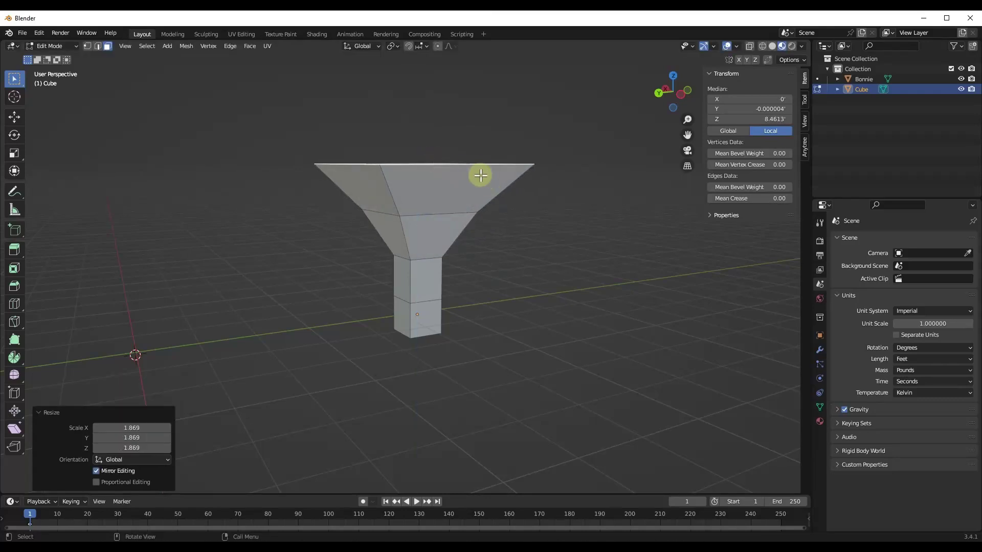
# Step: Extrude the widened top face upward about 0.89' to form the crown and return to Object Mode
pyautogui.press('e')
pyautogui.click(479, 112)
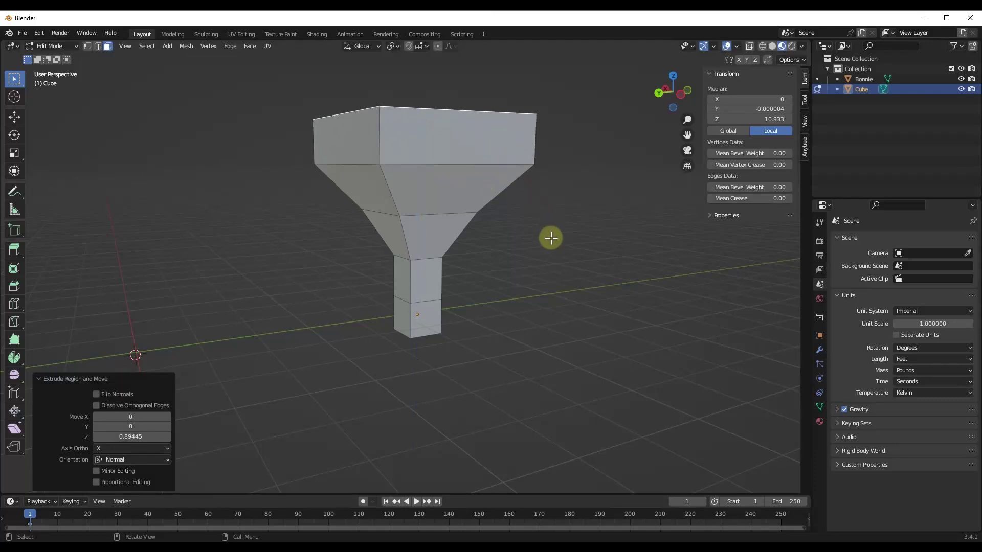
pyautogui.press('Tab')
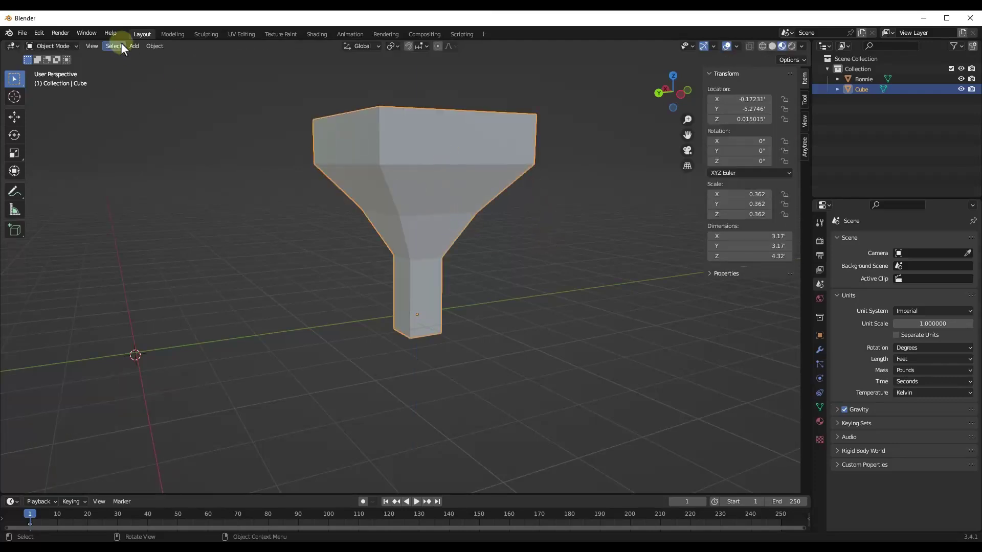
# Step: Apply the funnel mesh's rotation and scale, and turn it into a new Anytree shape tree
pyautogui.click(154, 46)
pyautogui.moveTo(194, 98)
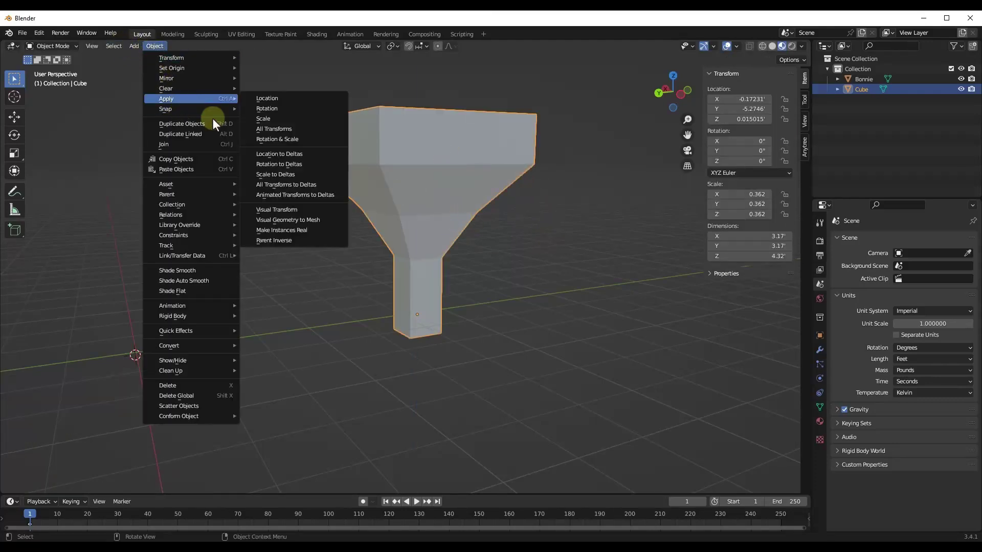
pyautogui.click(281, 140)
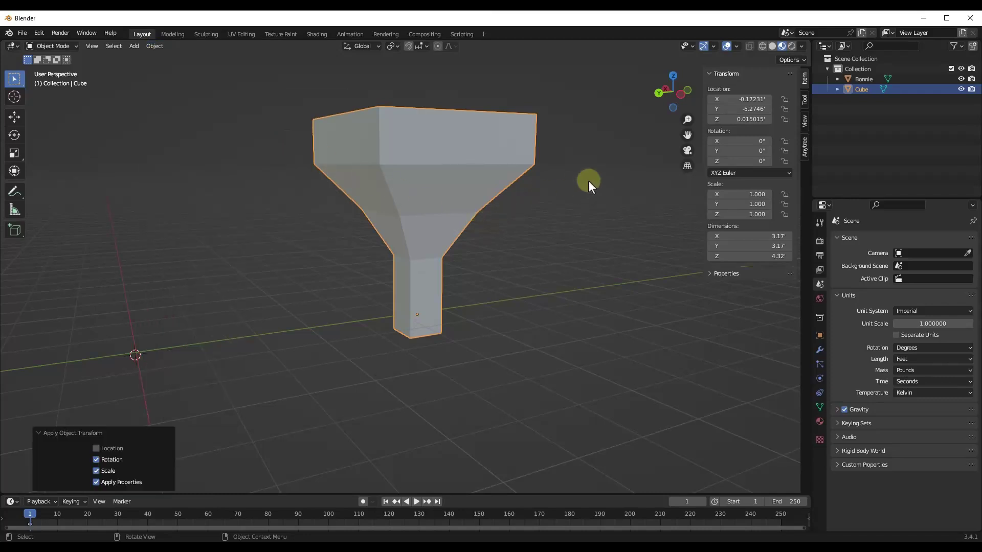
pyautogui.click(802, 151)
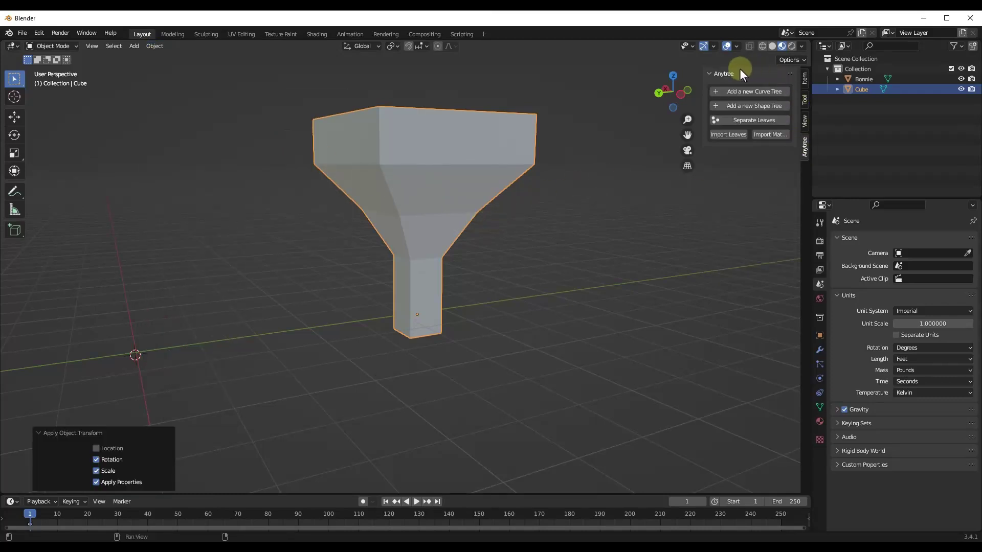
pyautogui.click(750, 107)
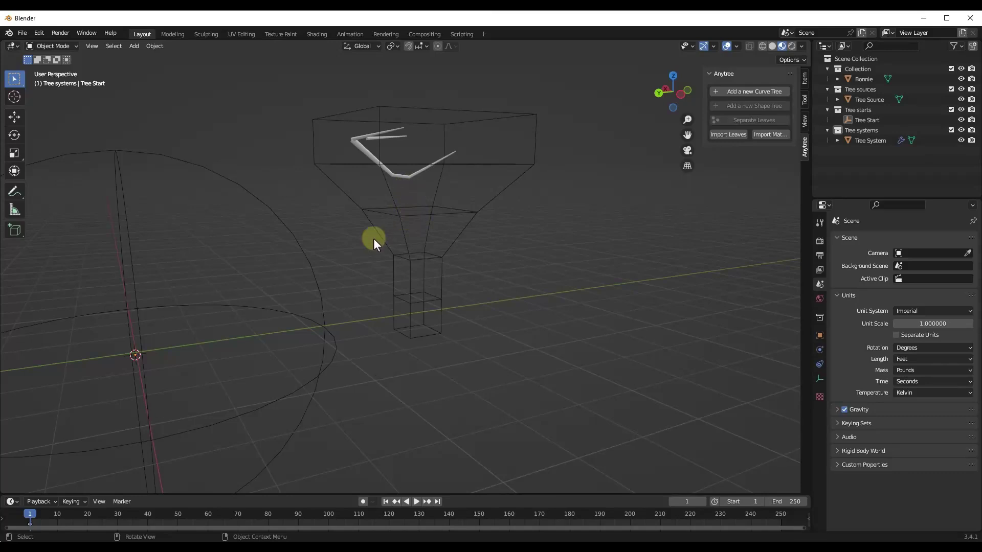
# Step: Move the Tree Source mesh about 5.26' along Y so its trunk base sits at the centre of the Tree Start sphere
pyautogui.moveTo(373, 238); pyautogui.dragTo(222, 316, button='middle')
pyautogui.click(222, 315)
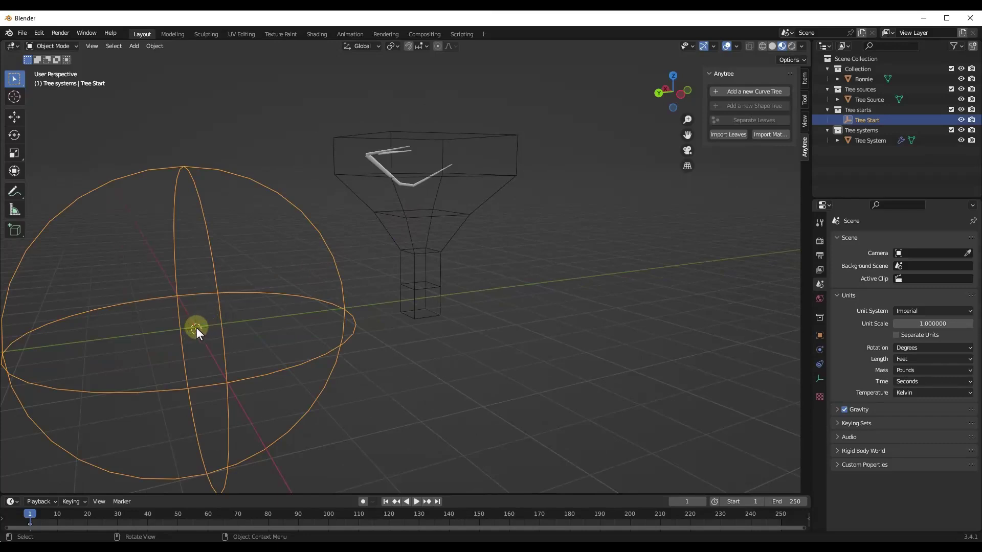
pyautogui.click(405, 225)
pyautogui.press('g')
pyautogui.press('y')
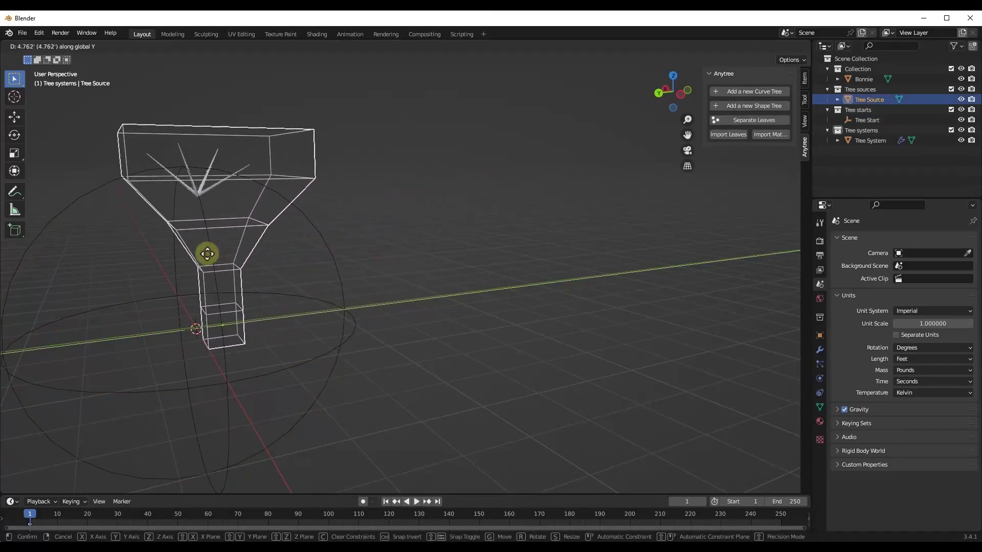
pyautogui.click(189, 259)
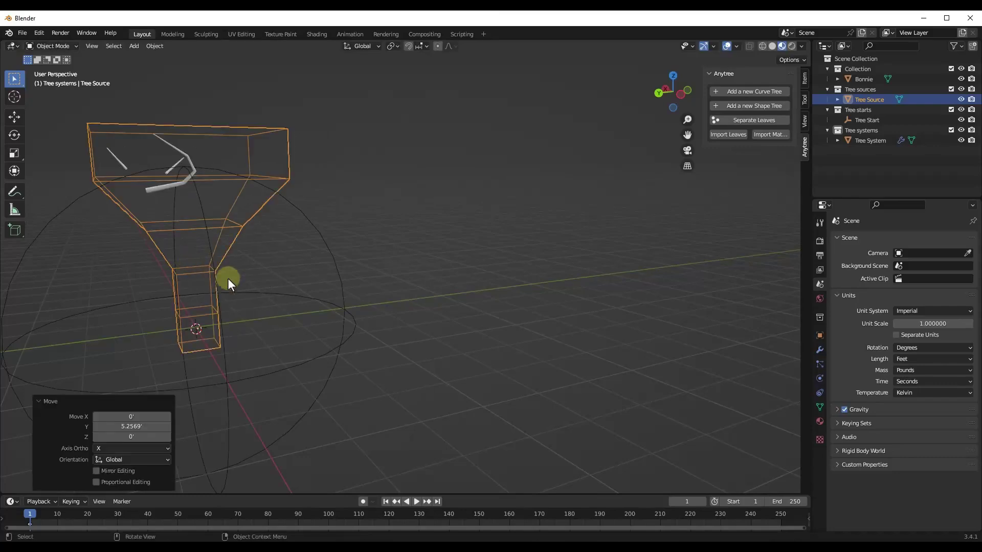
pyautogui.moveTo(228, 278); pyautogui.dragTo(262, 287, button='middle')
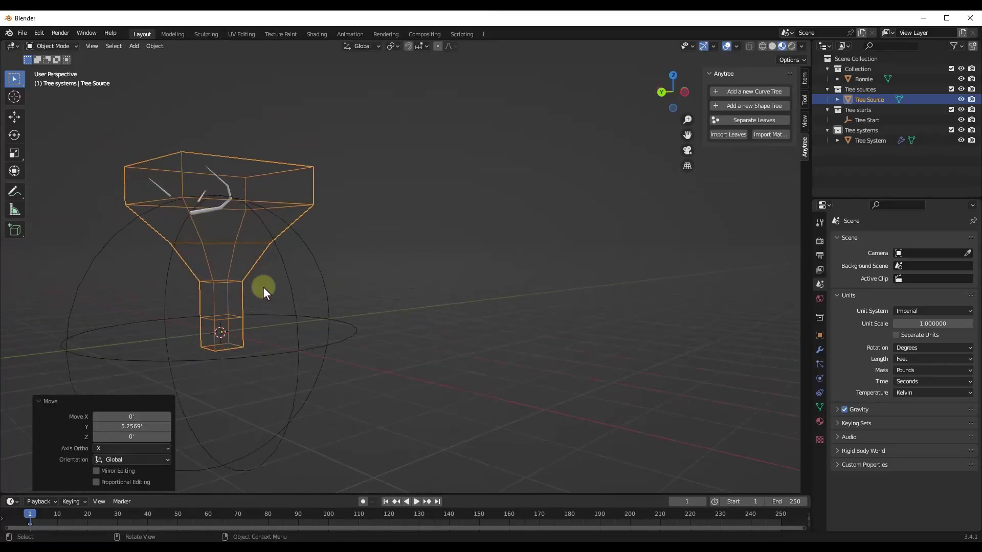
pyautogui.click(293, 300)
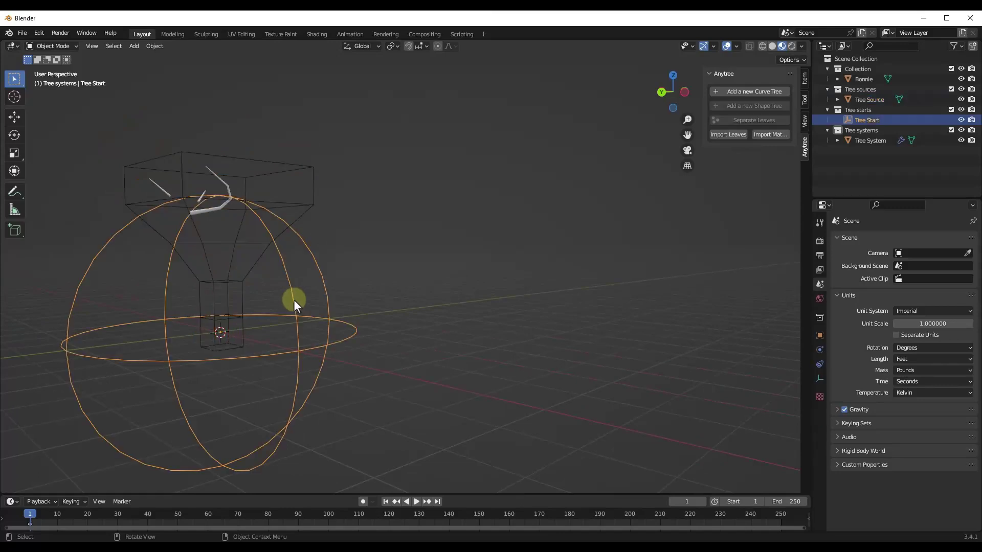
pyautogui.click(298, 202)
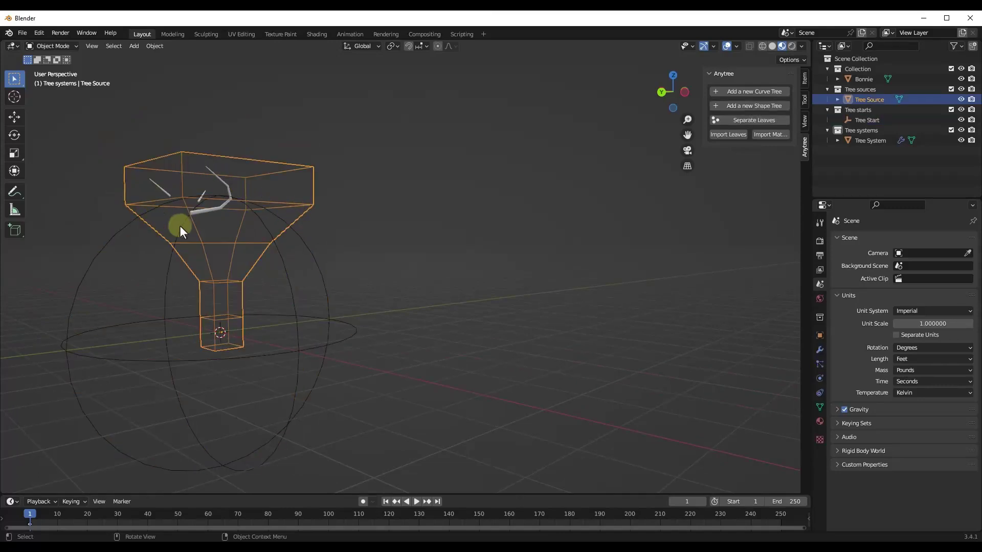
# Step: Set the Tree System's Tree Detail to 18 so branches fill the funnel-shaped source mesh
pyautogui.click(213, 214)
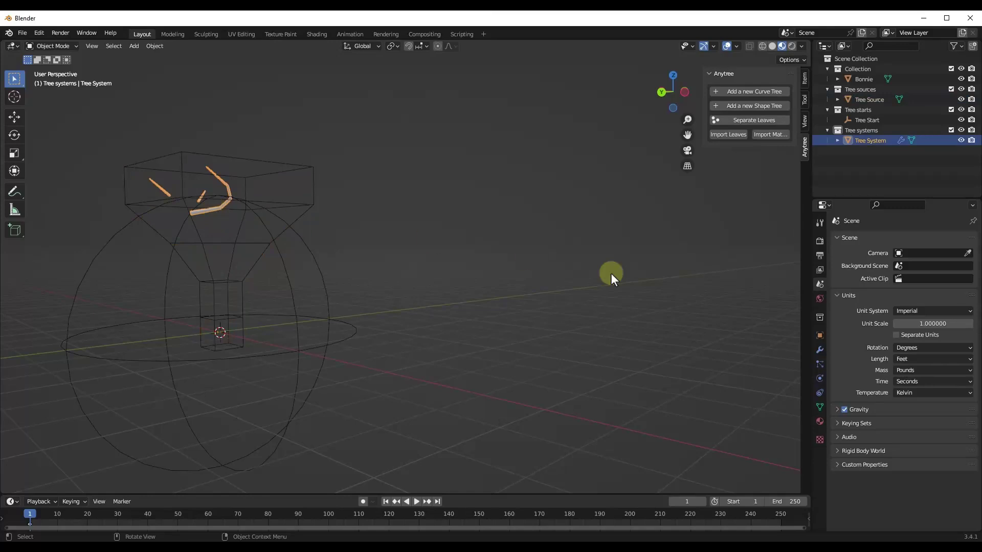
pyautogui.click(817, 352)
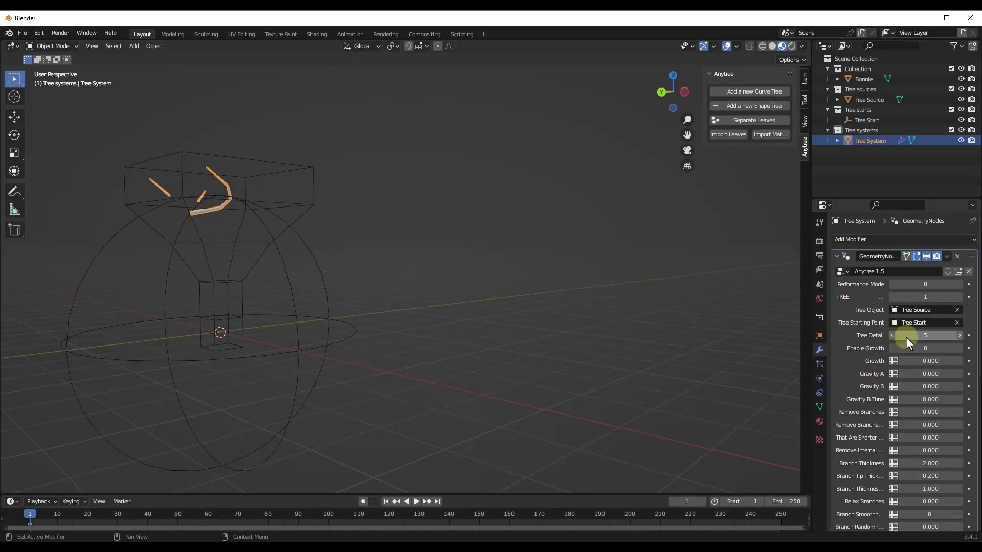
pyautogui.moveTo(364, 302); pyautogui.dragTo(267, 272, button='middle')
pyautogui.scroll(2, 183, 223)
pyautogui.scroll(-2, 207, 205)
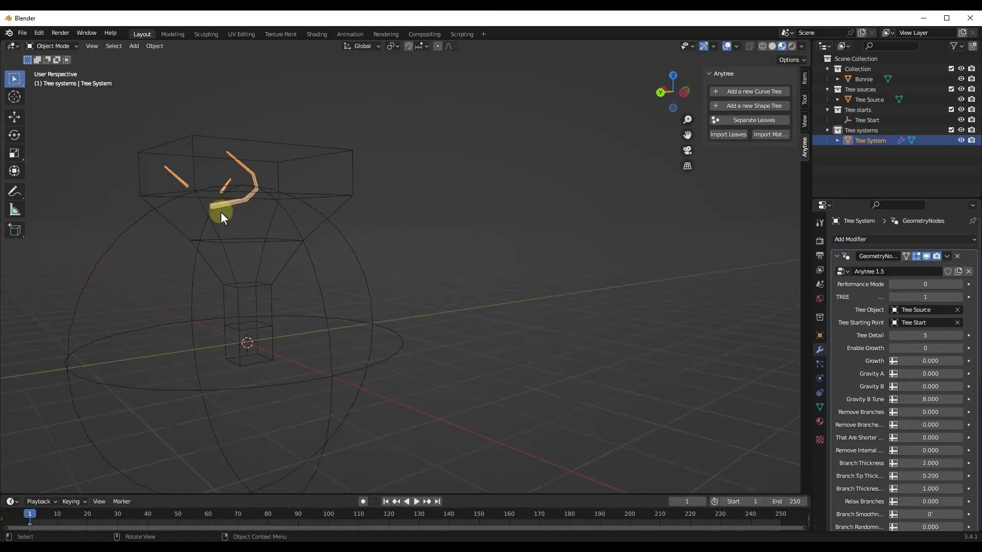
pyautogui.moveTo(920, 337); pyautogui.dragTo(934, 338)
pyautogui.moveTo(327, 283); pyautogui.dragTo(306, 299, button='middle')
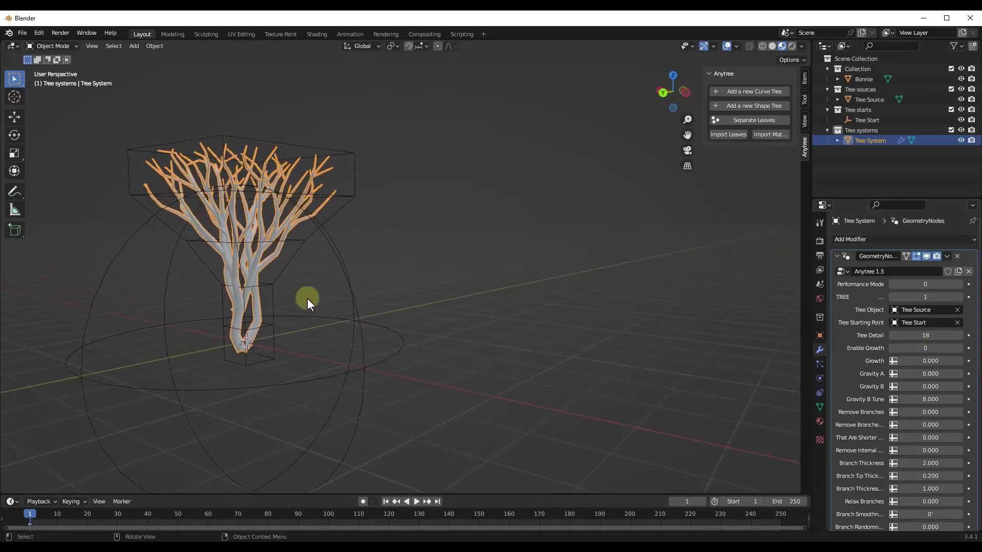
# Step: Enter Edit Mode on the Tree Source mesh and scale its top face by about 2.62 to widen the crown
pyautogui.scroll(4, 244, 348)
pyautogui.moveTo(280, 339); pyautogui.dragTo(302, 333, button='middle')
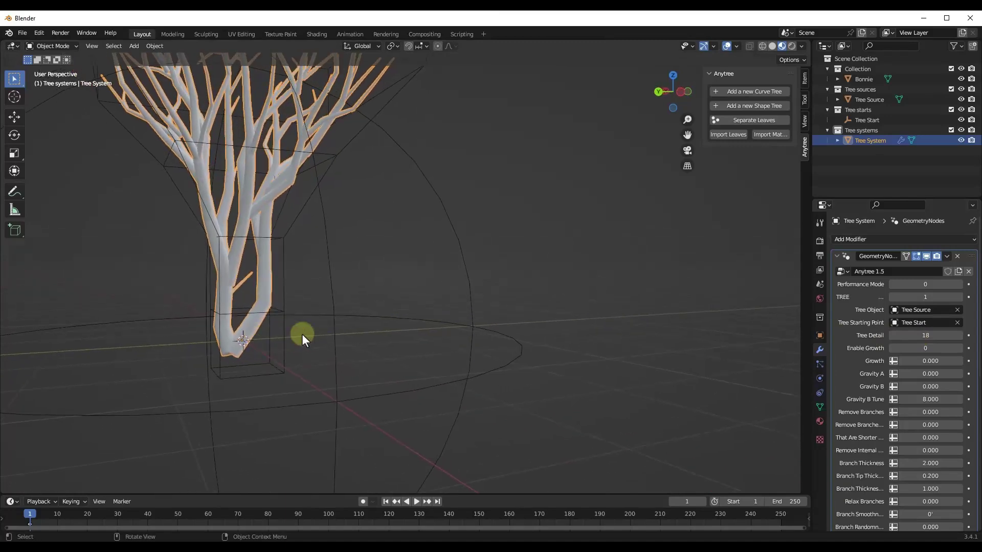
pyautogui.scroll(-4, 291, 330)
pyautogui.scroll(4, 240, 197)
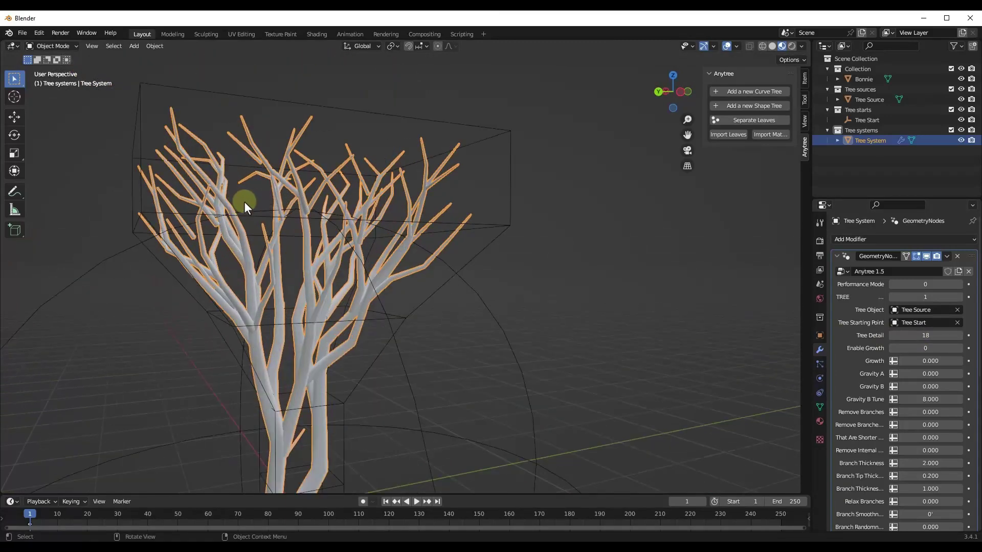
pyautogui.scroll(-2, 266, 210)
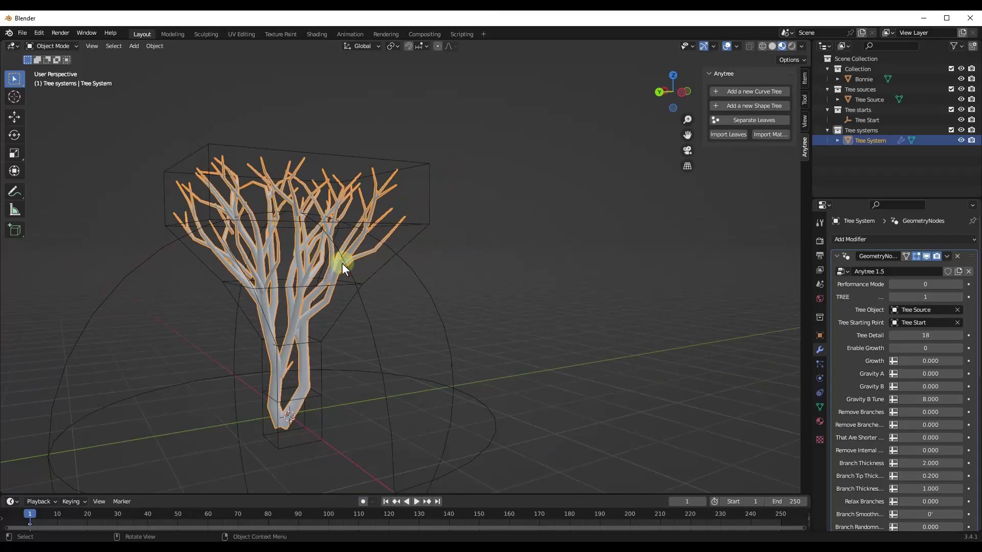
pyautogui.scroll(-3, 449, 251)
pyautogui.click(412, 232)
pyautogui.moveTo(412, 232); pyautogui.dragTo(380, 231, button='middle')
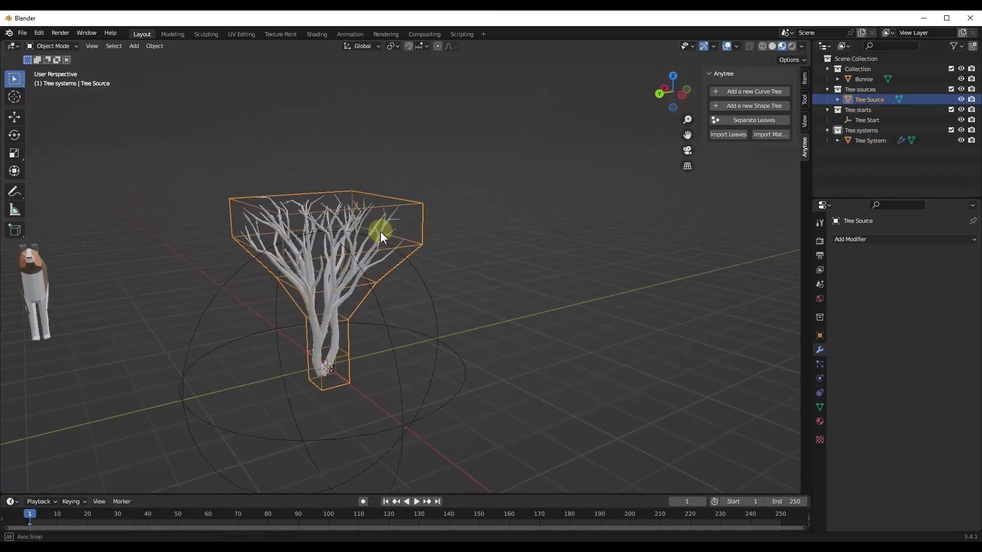
pyautogui.press('Tab')
pyautogui.click(356, 200)
pyautogui.press('s')
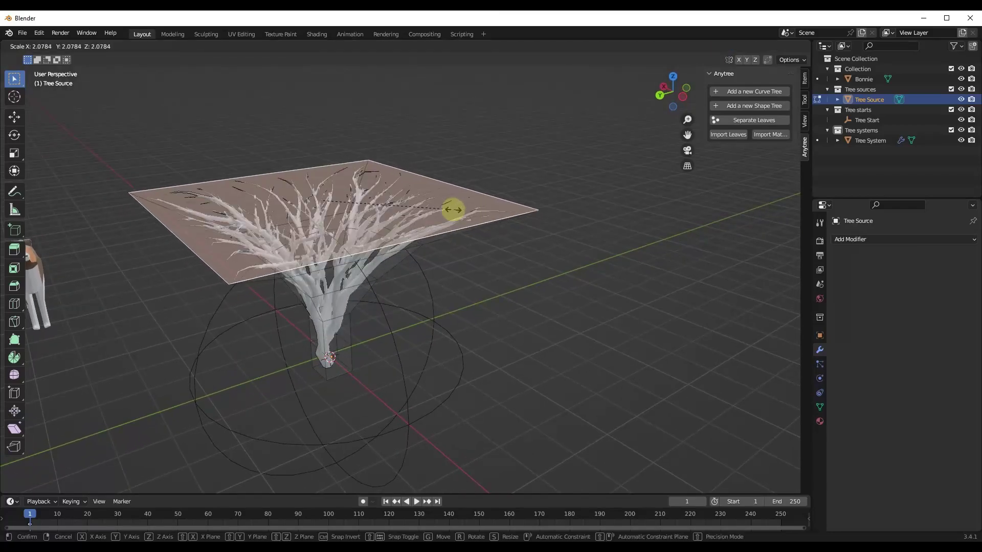
pyautogui.click(491, 217)
# Step: Scale the Tree Source's top face back down to narrow the crown and return to Object Mode
pyautogui.moveTo(490, 216); pyautogui.dragTo(373, 342, button='middle')
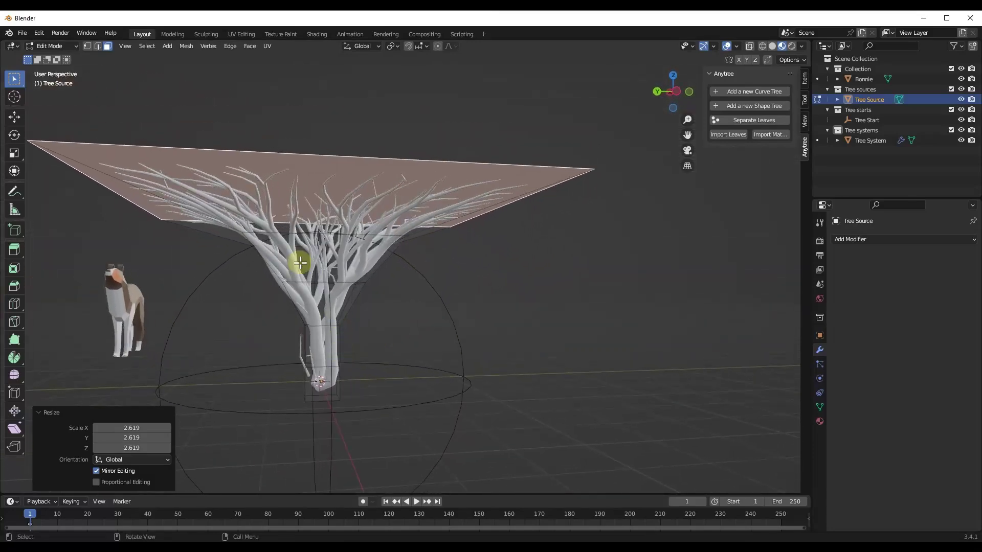
pyautogui.moveTo(256, 201); pyautogui.dragTo(358, 212, button='middle')
pyautogui.press('s')
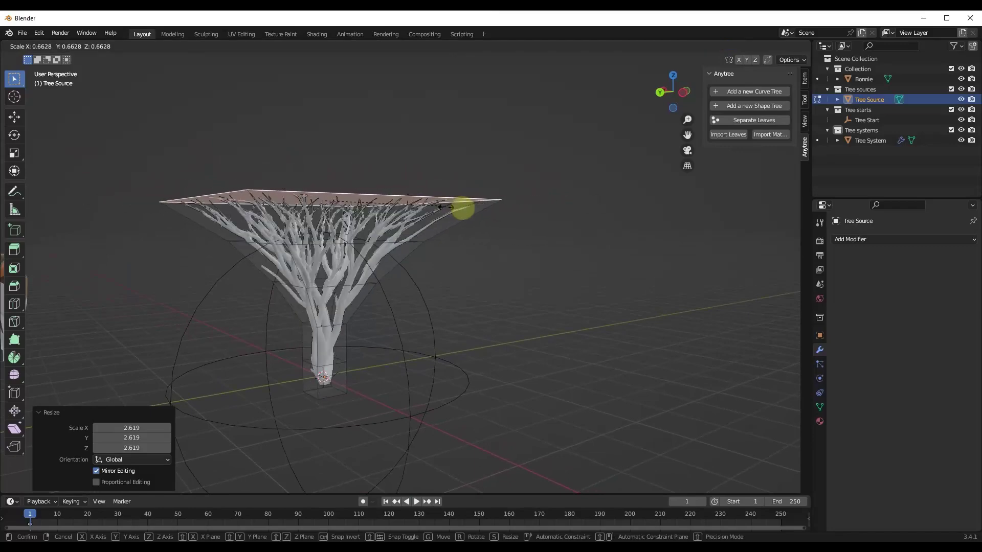
pyautogui.click(455, 235)
pyautogui.press('Tab')
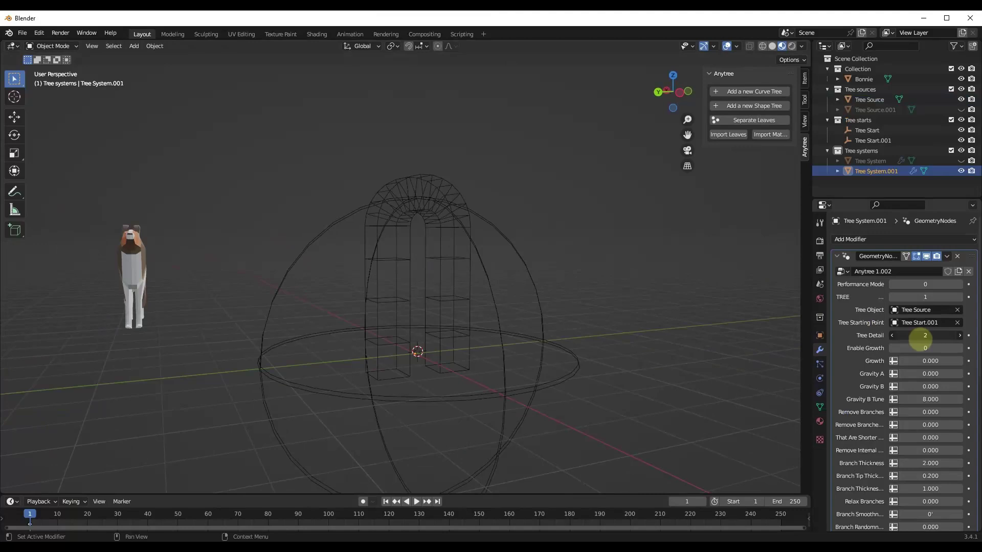
# Step: Set the Tree Detail of Tree System.001 to 39 so branches fill the arch-shaped source mesh
pyautogui.moveTo(621, 336); pyautogui.dragTo(401, 212, button='middle')
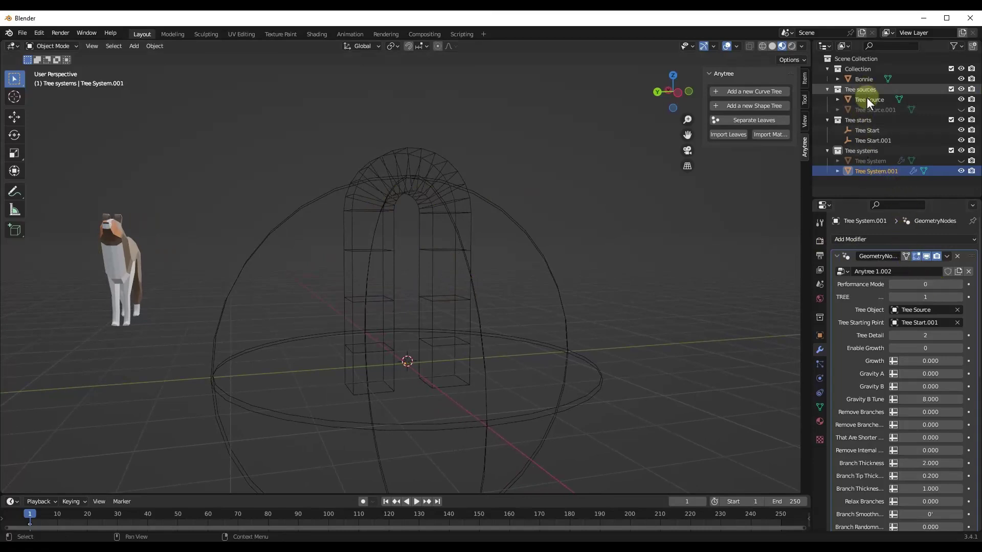
pyautogui.click(423, 217)
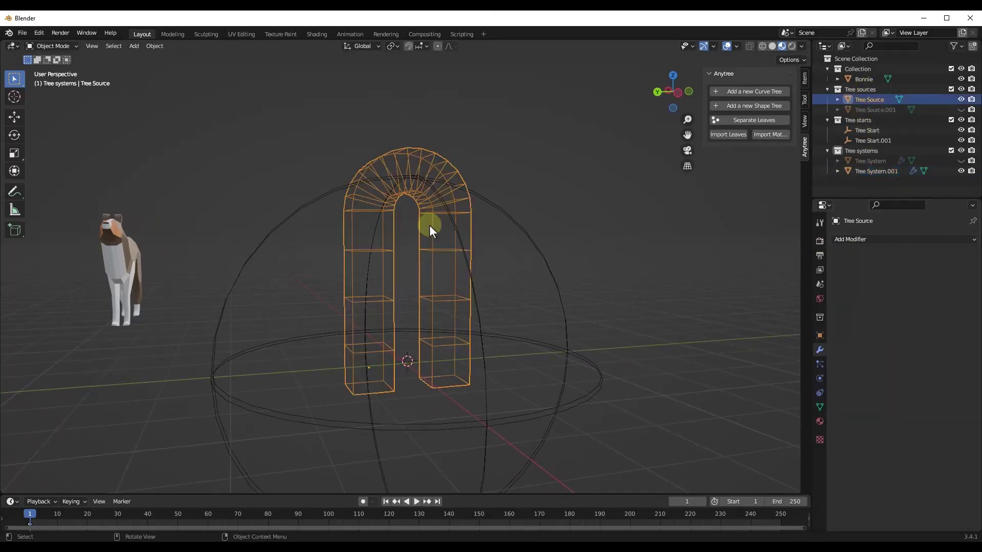
pyautogui.click(873, 171)
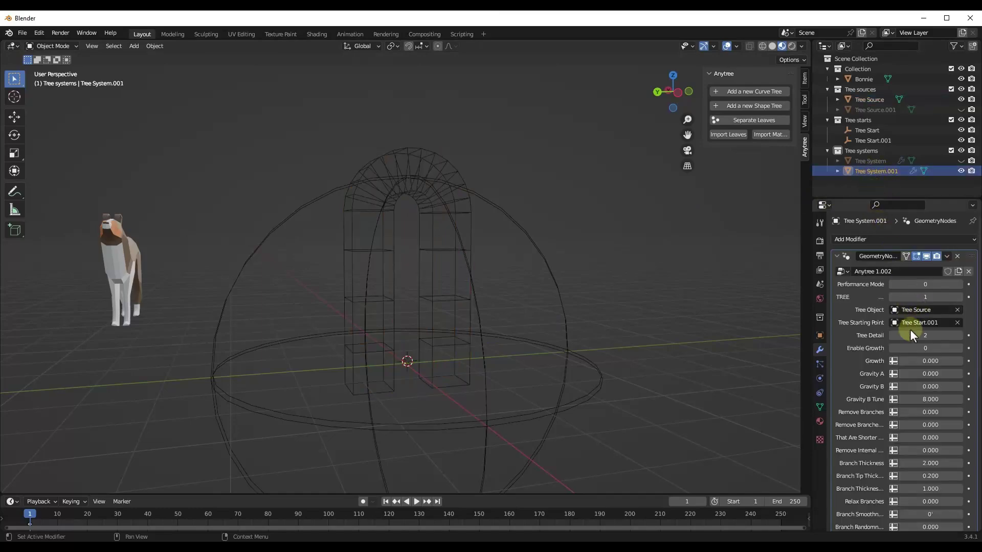
pyautogui.moveTo(911, 338); pyautogui.dragTo(942, 335)
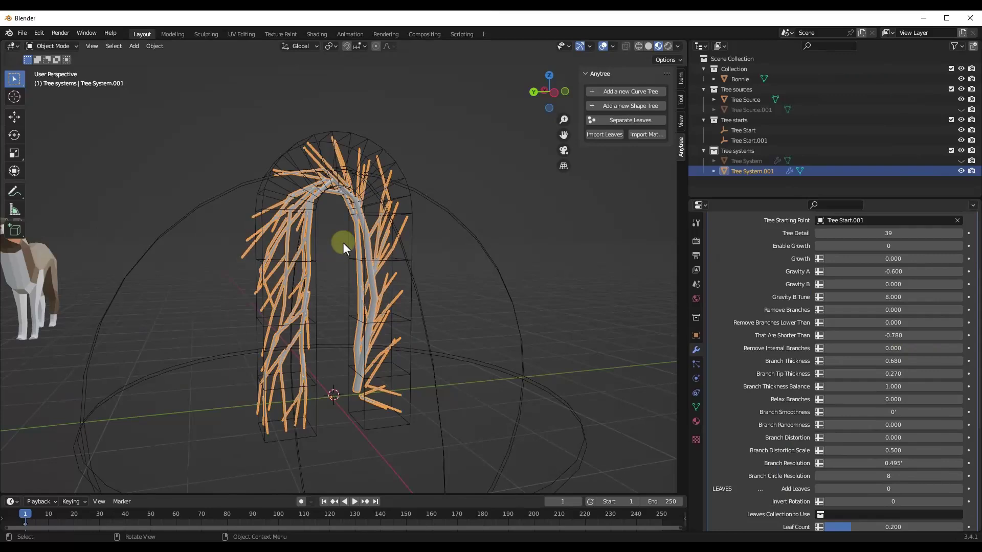
# Step: Set the arch tree's Branch Resolution to 0.0164'
pyautogui.scroll(-3, 343, 242)
pyautogui.scroll(3, 321, 238)
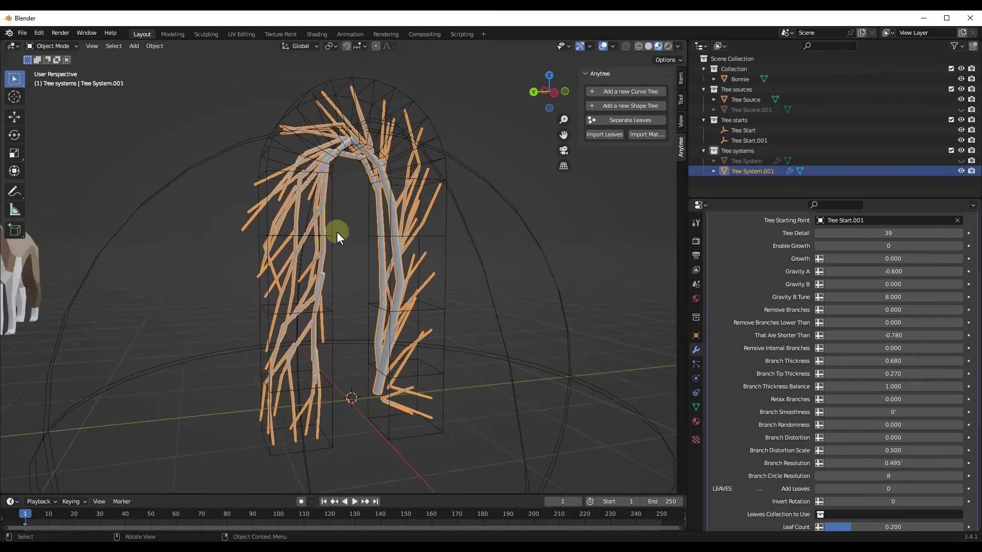
pyautogui.moveTo(336, 231); pyautogui.dragTo(357, 231, button='middle')
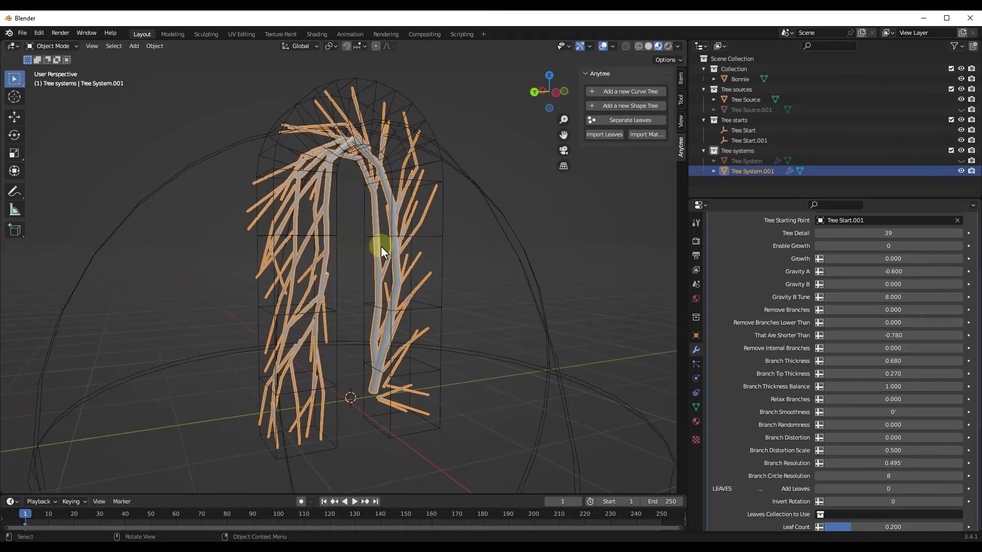
pyautogui.scroll(-1, 812, 409)
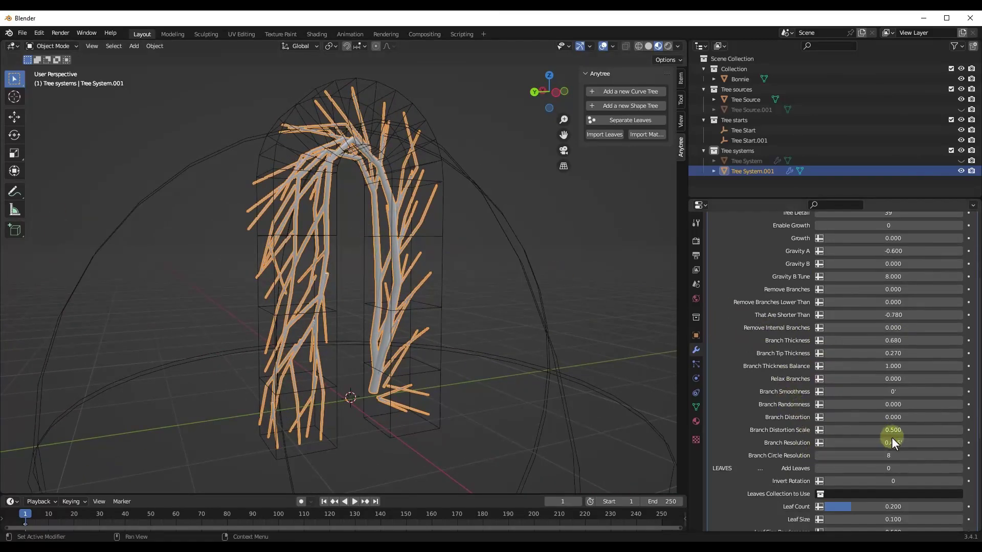
pyautogui.moveTo(903, 442); pyautogui.dragTo(898, 445)
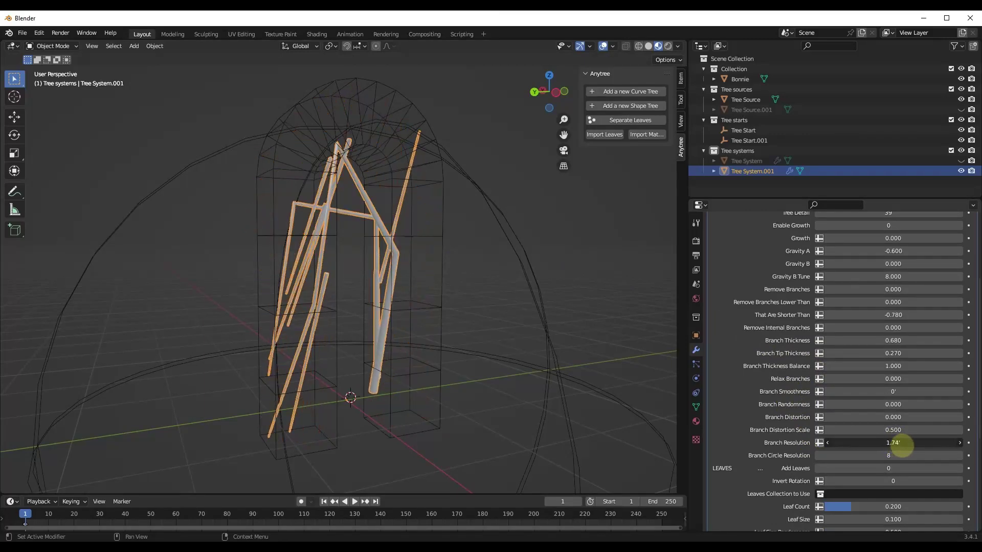
pyautogui.moveTo(541, 307); pyautogui.dragTo(433, 360, button='middle')
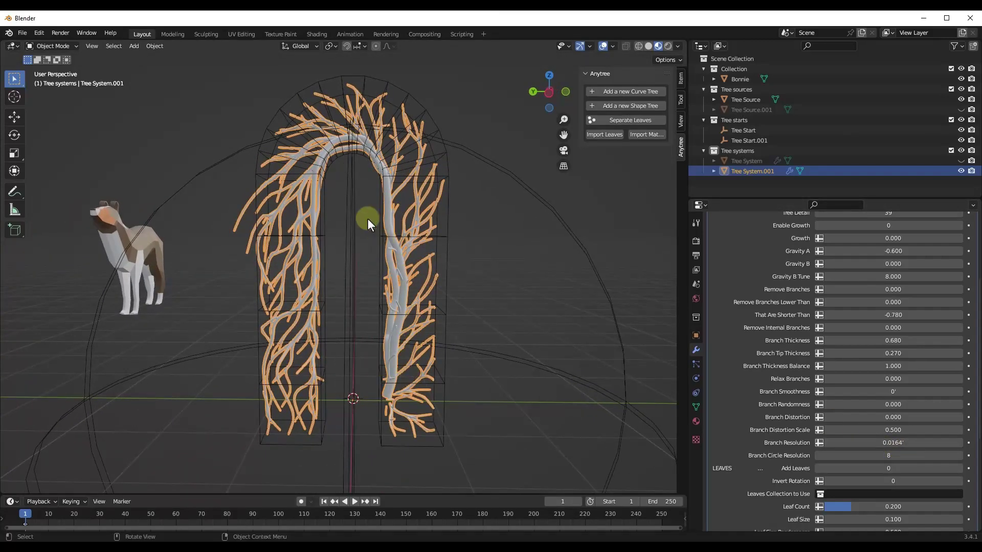
# Step: Refine the arch tree's branches with Branch Distortion 0.007, Branch Distortion Scale 0.340 and Branch Circle Resolution 10
pyautogui.hotkey('ctrl', 'z')
pyautogui.hotkey('ctrl', 'z')
pyautogui.hotkey('ctrl', 'z')
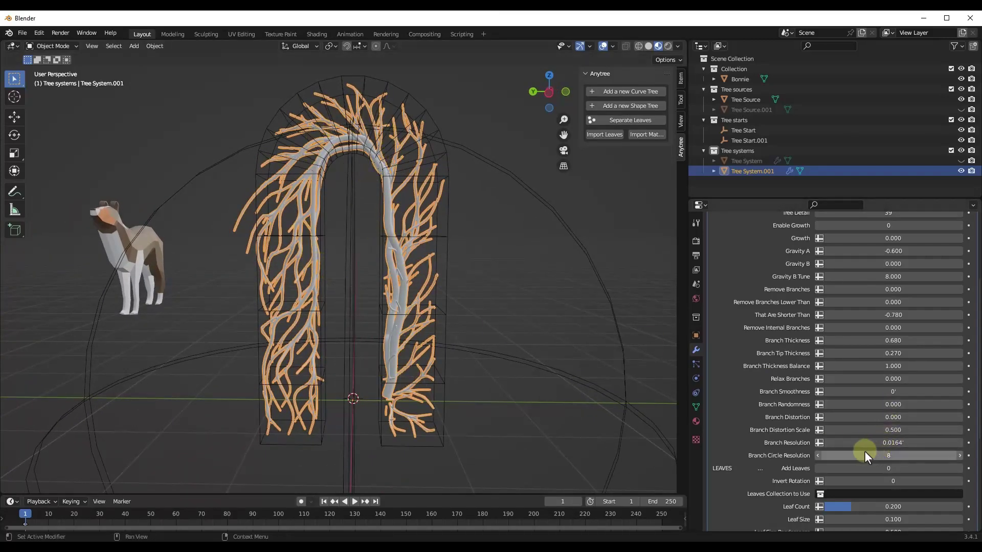
pyautogui.moveTo(430, 299)
pyautogui.mouseDown(button='middle')
pyautogui.moveTo(407, 288)
pyautogui.moveTo(445, 294)
pyautogui.mouseUp(button='middle')
pyautogui.click(899, 443)
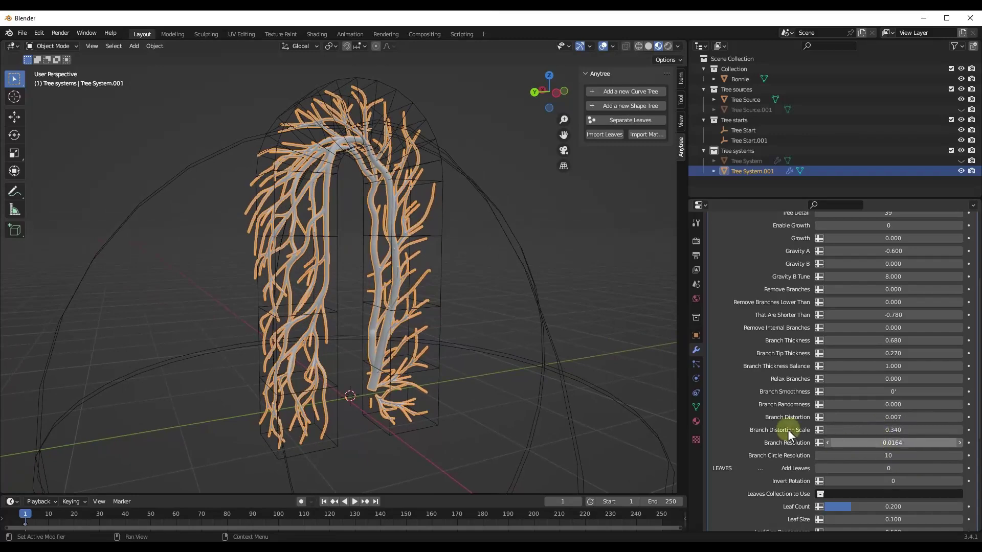
# Step: Hide Tree System.001, Tree Source, Tree Start and Tree Start.001 in the viewport
pyautogui.scroll(-3, 395, 300)
pyautogui.moveTo(396, 301)
pyautogui.mouseDown(button='middle')
pyautogui.moveTo(387, 290)
pyautogui.moveTo(397, 289)
pyautogui.mouseUp(button='middle')
pyautogui.scroll(-3, 396, 289)
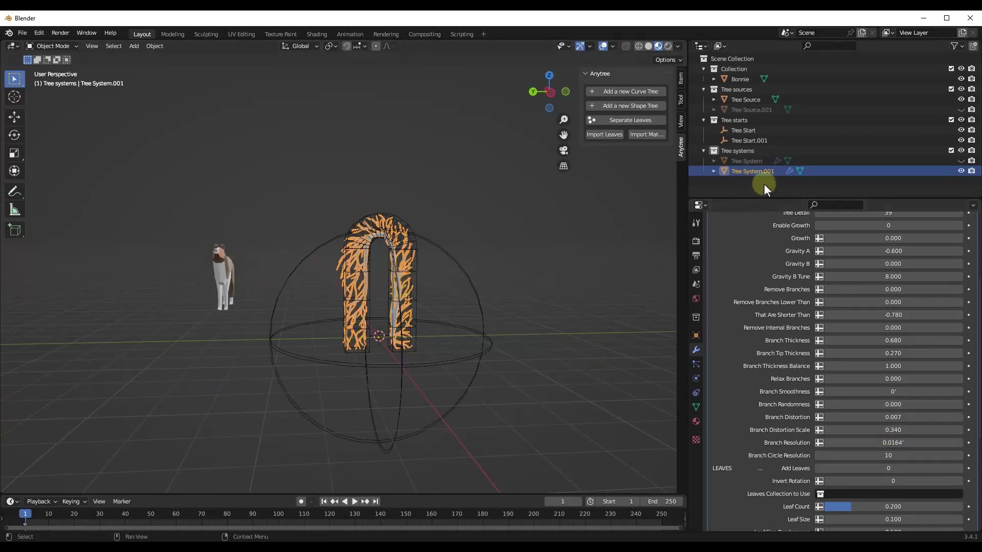
pyautogui.click(960, 170)
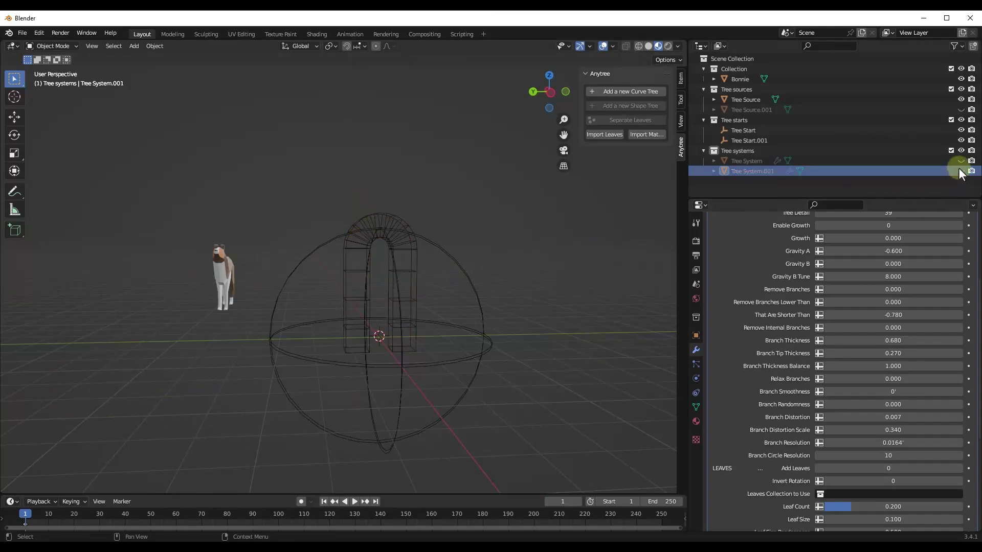
pyautogui.click(960, 99)
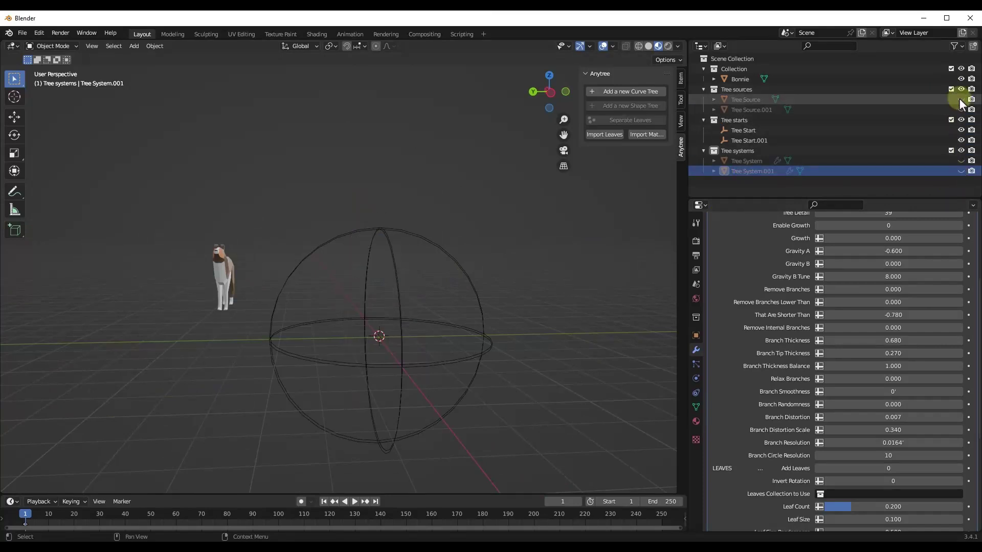
pyautogui.click(960, 130)
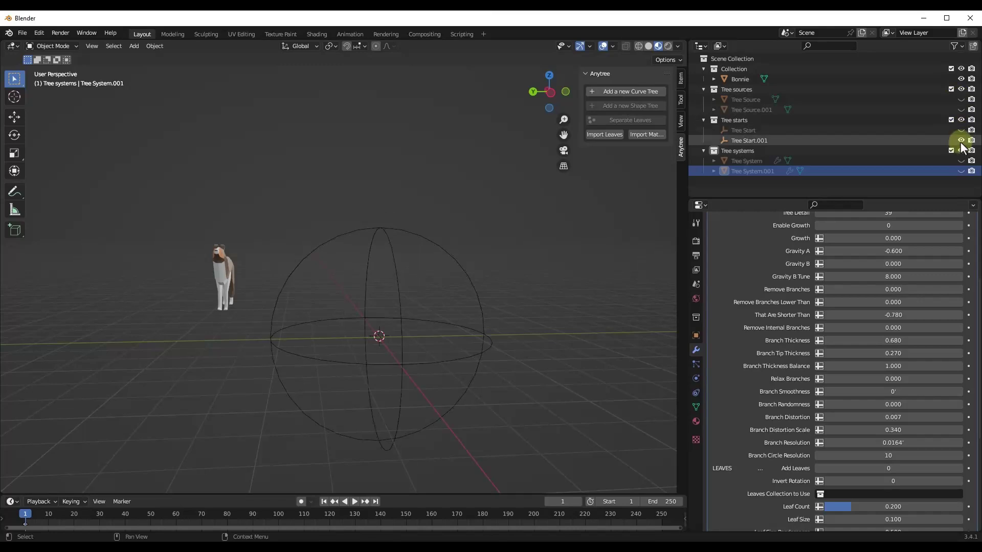
pyautogui.click(960, 140)
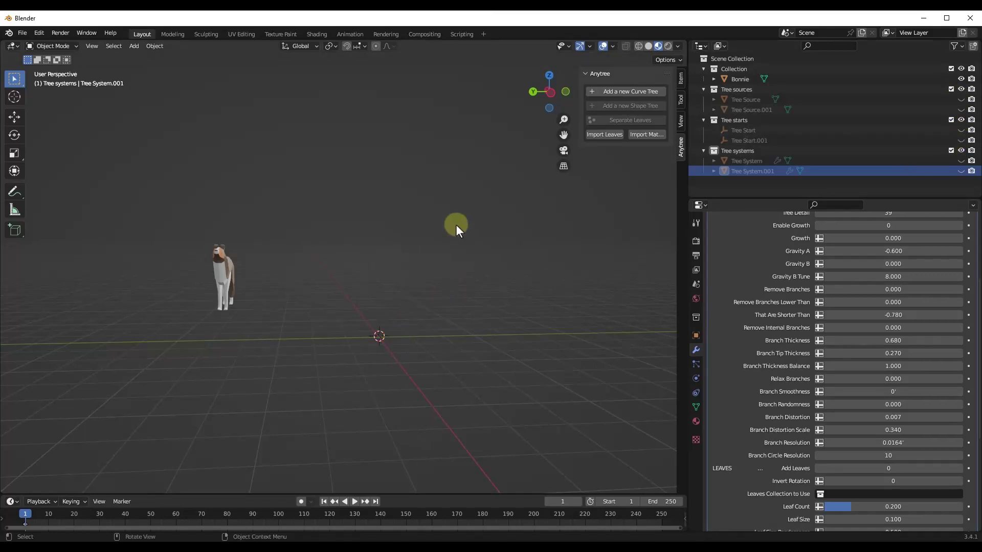
# Step: Add a new Anytree curve tree in the left orthographic view and draw a trunk curve from the origin plus a second branch on the dog's side
pyautogui.click(549, 91)
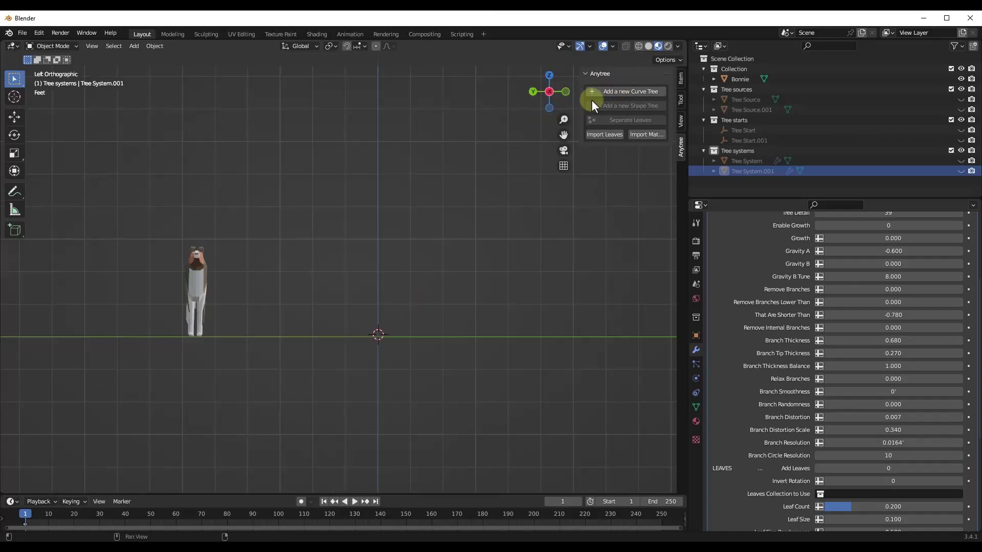
pyautogui.click(617, 91)
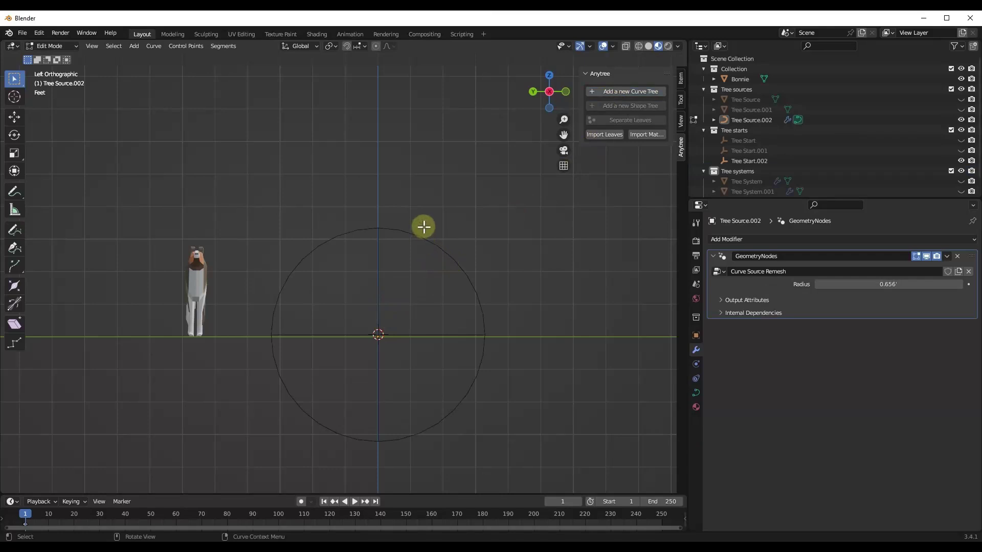
pyautogui.click(17, 229)
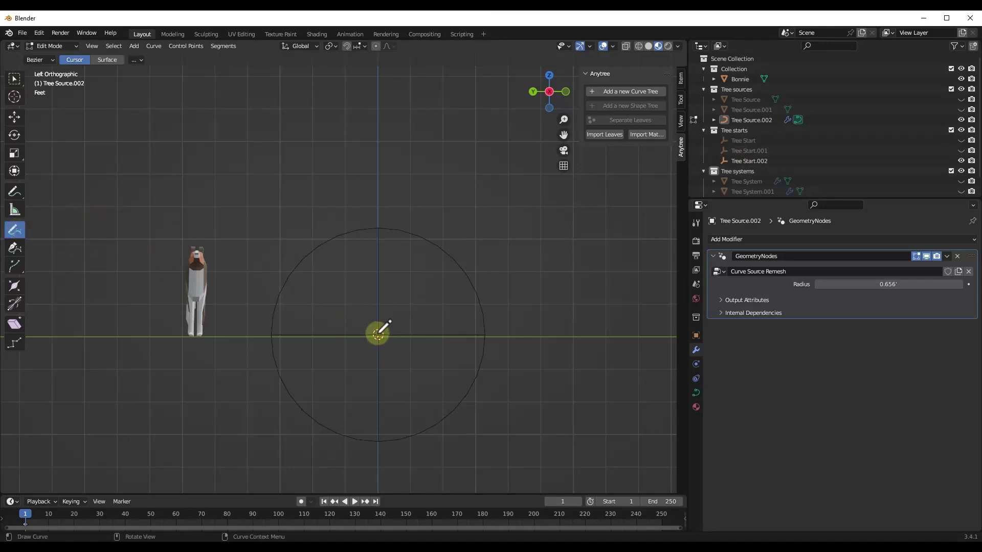
pyautogui.moveTo(378, 333)
pyautogui.mouseDown()
pyautogui.moveTo(376, 291)
pyautogui.moveTo(455, 254)
pyautogui.moveTo(509, 217)
pyautogui.mouseUp()
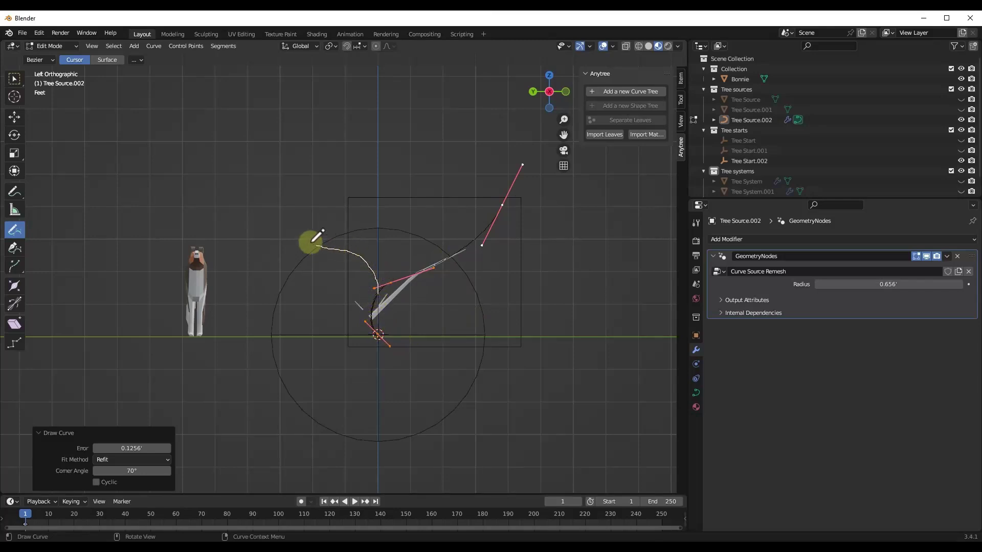
pyautogui.moveTo(311, 242); pyautogui.dragTo(272, 209)
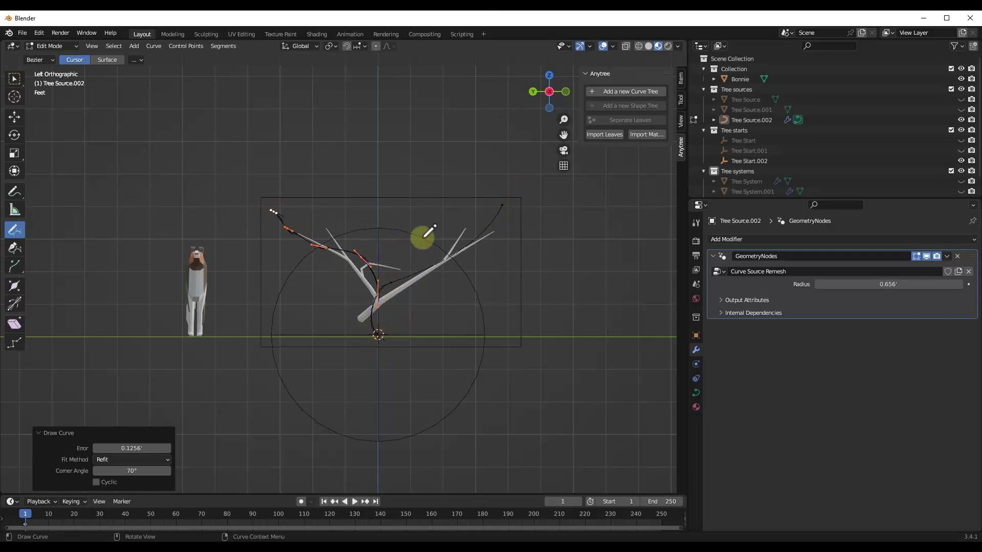
# Step: Finish drawing the curves, select the generated Tree System.002 and set its Tree Detail to 20
pyautogui.moveTo(407, 252); pyautogui.dragTo(434, 257, button='middle')
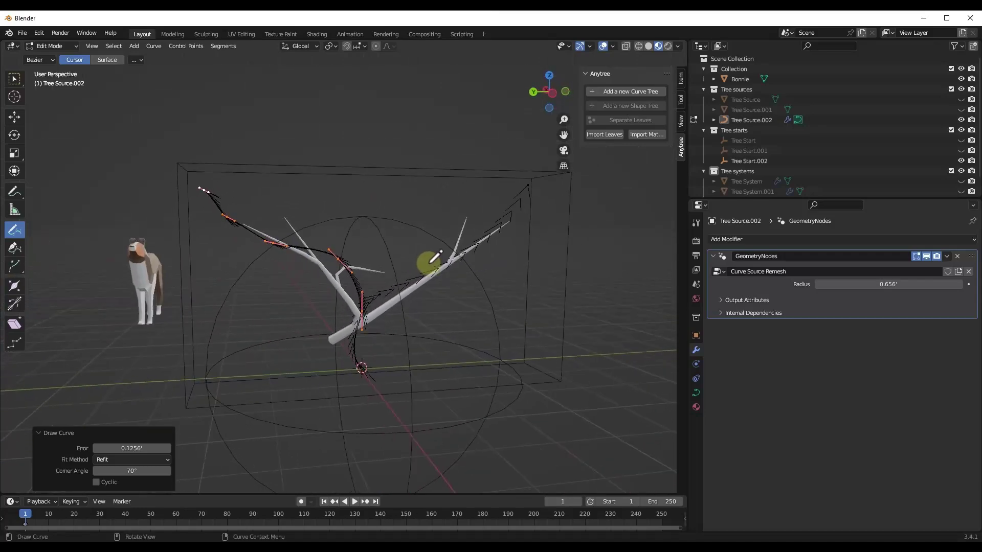
pyautogui.click(14, 78)
pyautogui.click(339, 291)
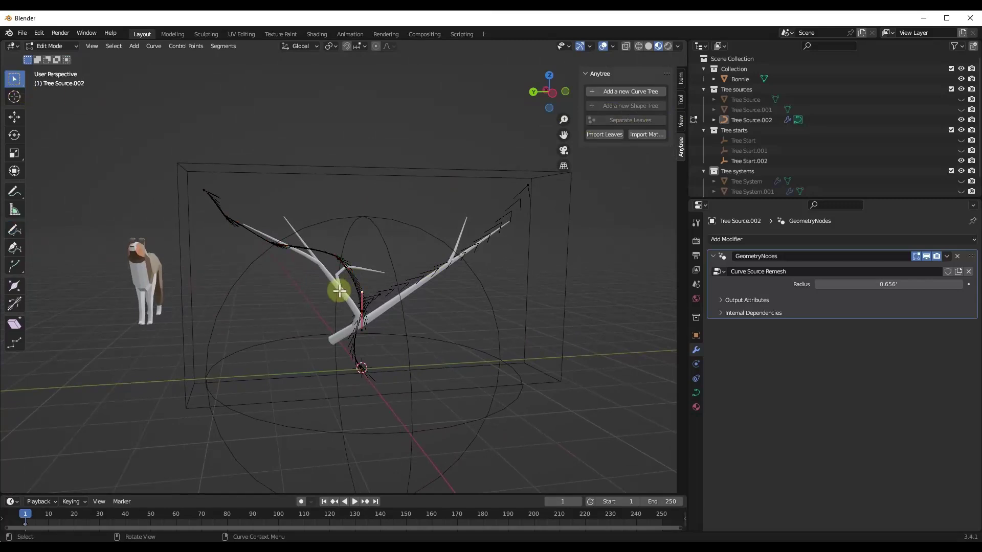
pyautogui.press('Tab')
pyautogui.click(343, 294)
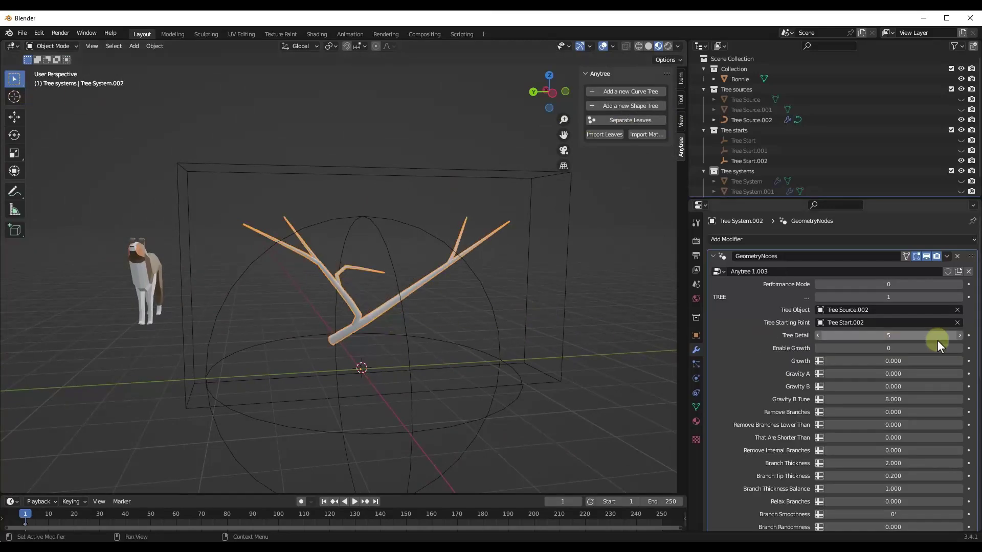
pyautogui.moveTo(896, 336)
pyautogui.mouseDown()
pyautogui.moveTo(943, 329)
pyautogui.moveTo(916, 333)
pyautogui.mouseUp()
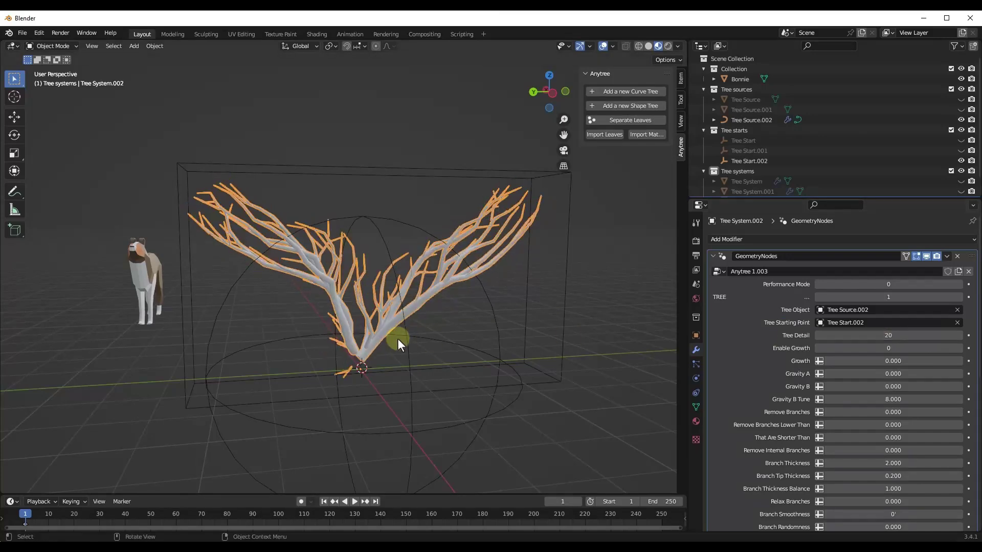
# Step: Move Tree Start.002 down about 0.485' along the global Z axis, below the base of the curves
pyautogui.moveTo(397, 337); pyautogui.dragTo(384, 330, button='middle')
pyautogui.click(384, 330)
pyautogui.press('g')
pyautogui.press('z')
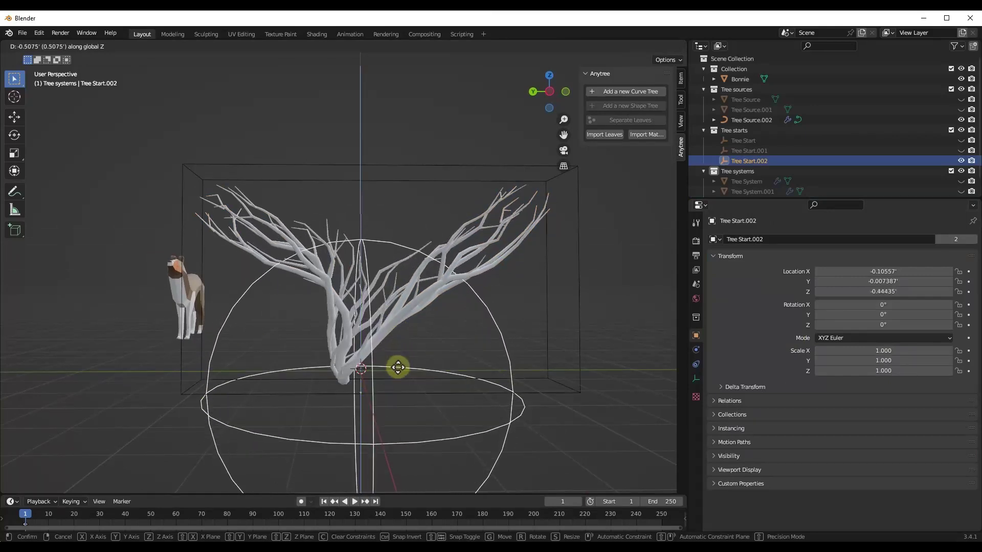
pyautogui.click(406, 365)
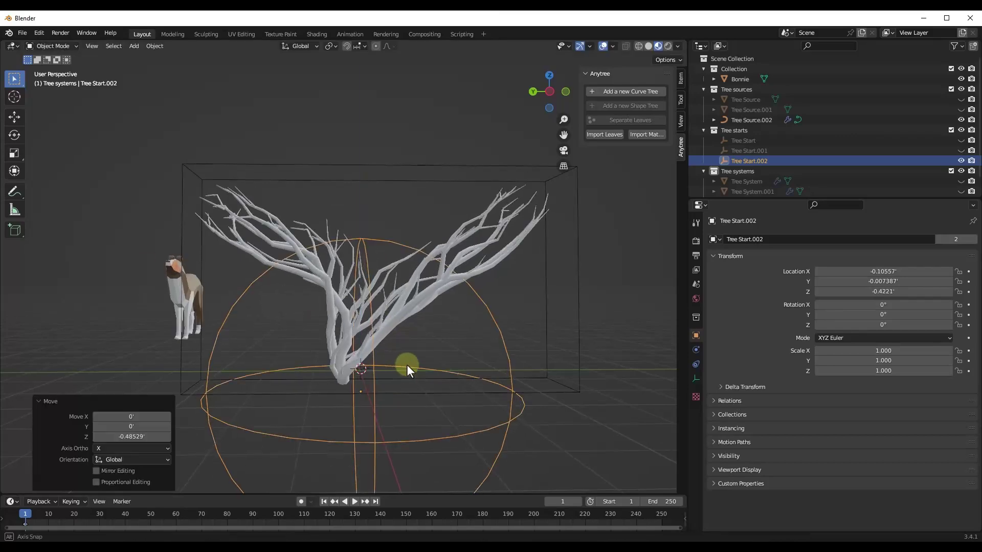
# Step: Make the branches of Tree System.002 droop with Gravity A -0.370, Gravity B -0.140 and Gravity B Tune 8.170
pyautogui.moveTo(406, 365); pyautogui.dragTo(425, 283, button='middle')
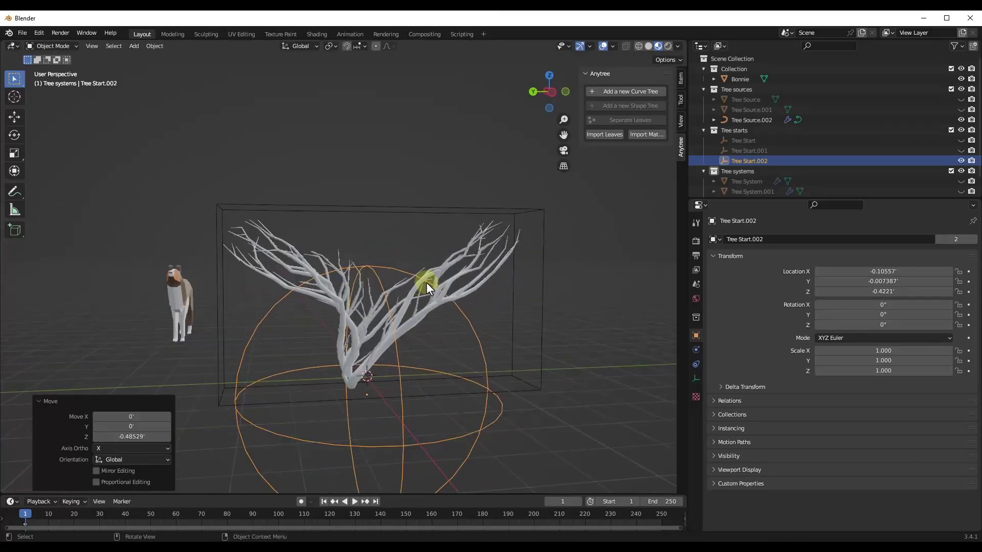
pyautogui.scroll(2, 443, 293)
pyautogui.scroll(-1, 438, 301)
pyautogui.click(438, 301)
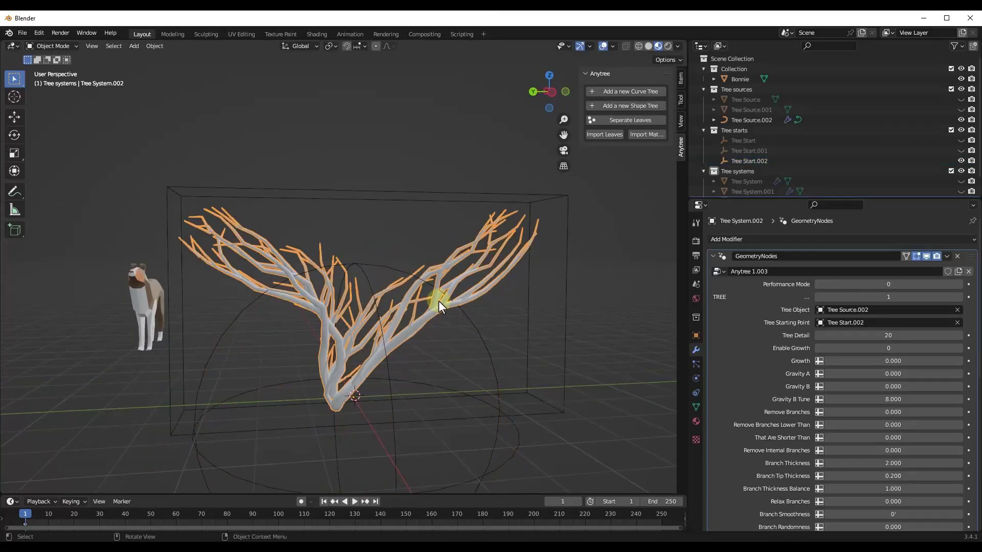
pyautogui.press('Tab')
pyautogui.press('Tab')
pyautogui.scroll(-2, 848, 360)
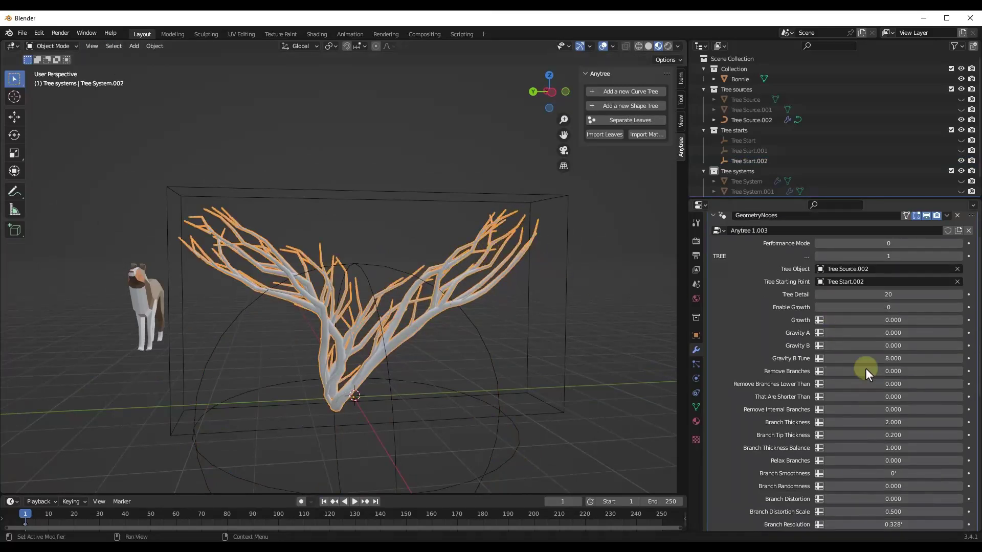
pyautogui.moveTo(866, 332); pyautogui.dragTo(879, 369)
pyautogui.moveTo(562, 345); pyautogui.dragTo(536, 346, button='middle')
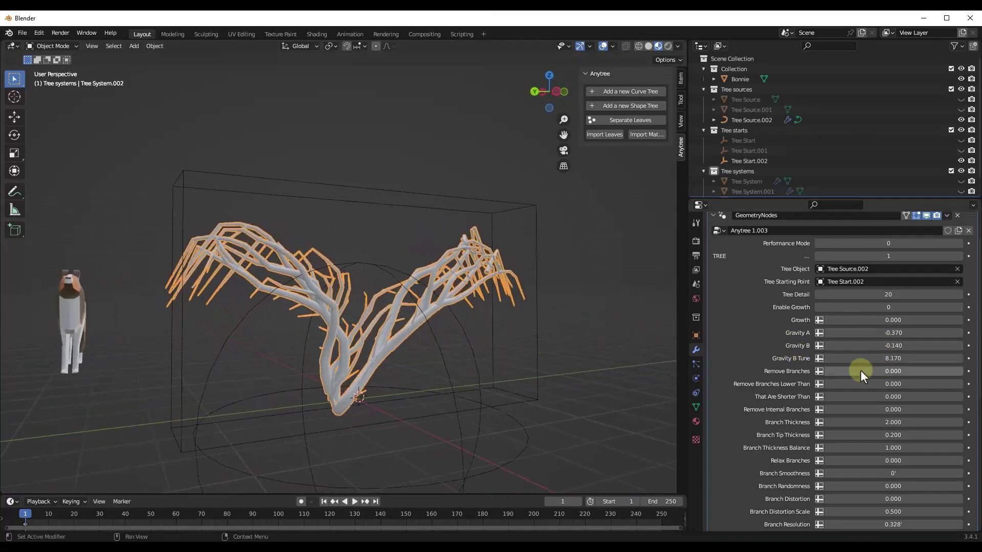
# Step: Set the curve tree's Branch Thickness to 1.500 and Branch Tip Thickness to 0.280, and check the branch tips up close
pyautogui.scroll(-1, 860, 370)
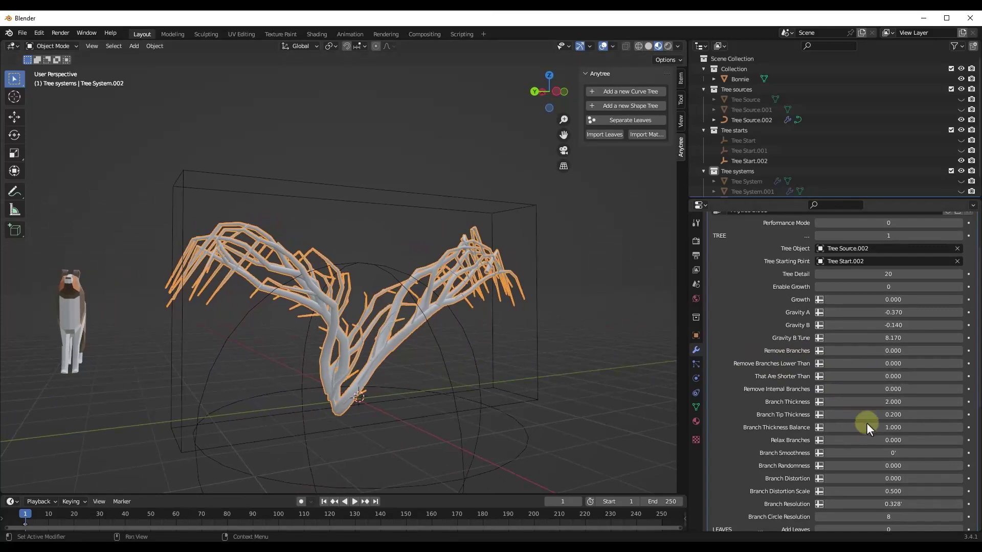
pyautogui.moveTo(875, 409)
pyautogui.mouseDown()
pyautogui.moveTo(894, 399)
pyautogui.moveTo(825, 401)
pyautogui.moveTo(897, 413)
pyautogui.moveTo(862, 414)
pyautogui.moveTo(888, 412)
pyautogui.moveTo(877, 413)
pyautogui.mouseUp()
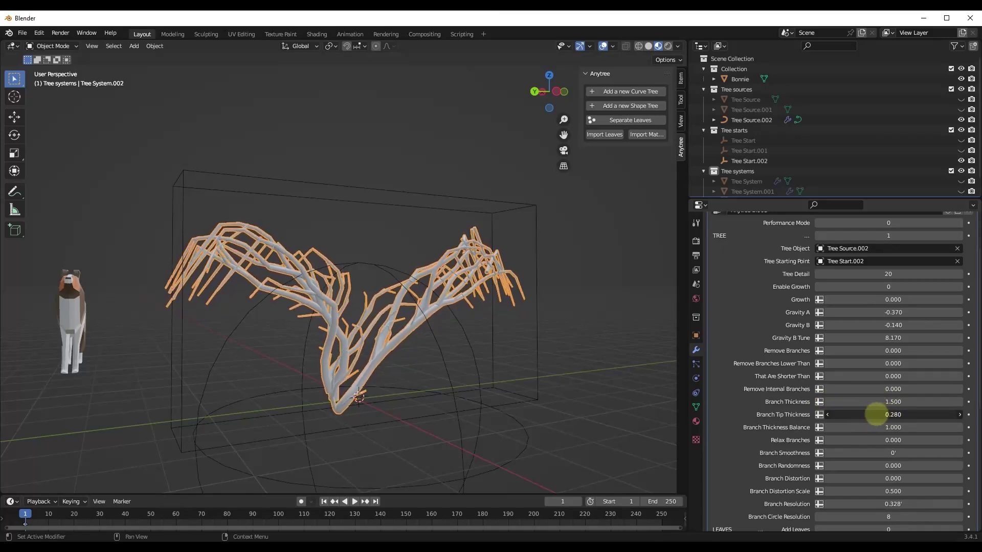
pyautogui.moveTo(620, 379); pyautogui.dragTo(521, 292, button='middle')
pyautogui.scroll(5, 510, 290)
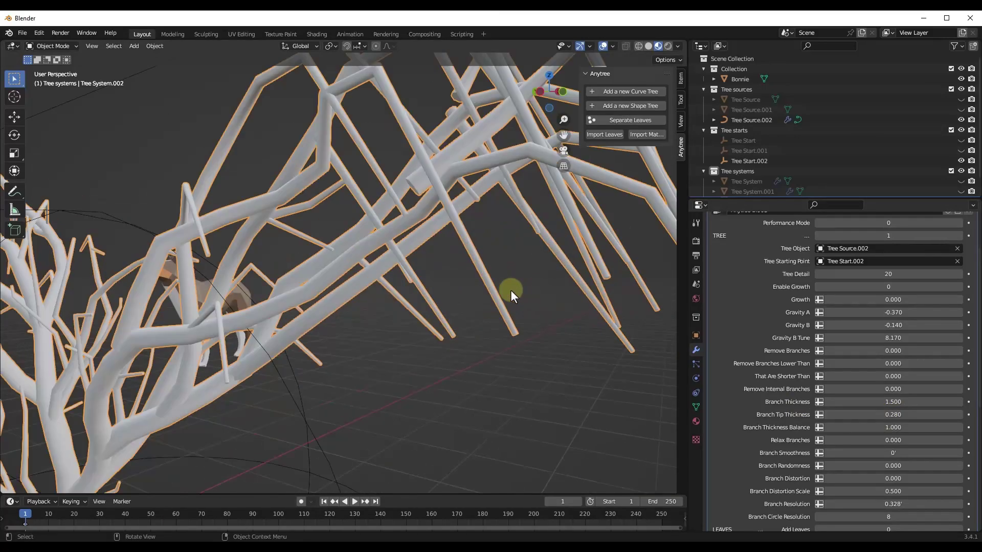
pyautogui.scroll(-5, 511, 290)
pyautogui.moveTo(382, 302); pyautogui.dragTo(348, 312, button='middle')
# Step: Smooth the curve tree's branches by setting Branch Resolution to 0.0164'
pyautogui.scroll(-3, 875, 358)
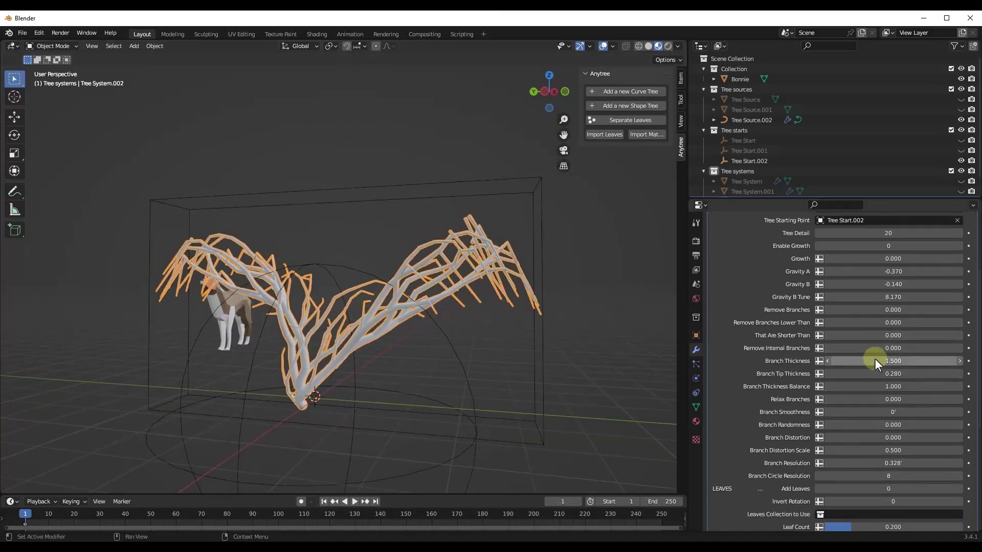
pyautogui.moveTo(896, 443); pyautogui.dragTo(869, 439)
pyautogui.scroll(4, 280, 308)
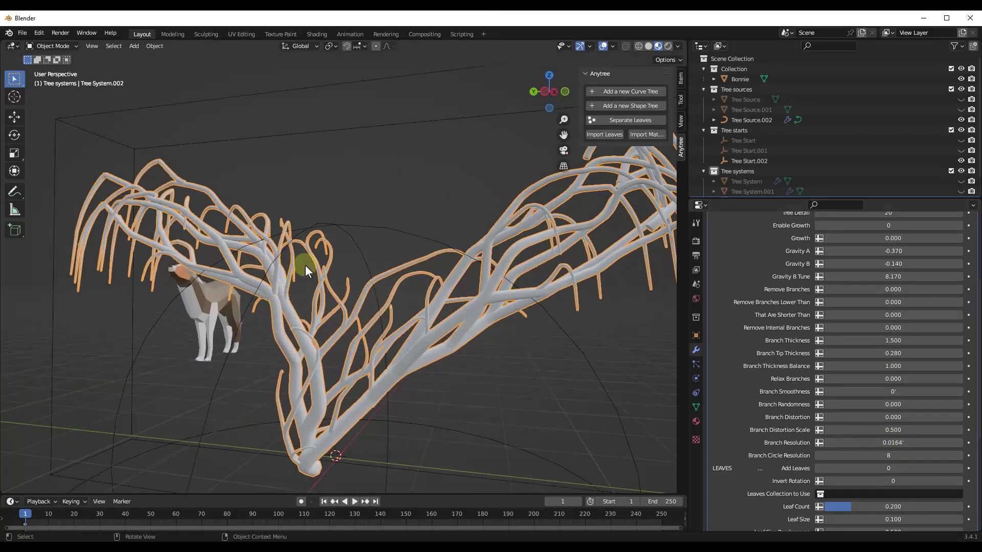
pyautogui.scroll(-4, 394, 285)
pyautogui.moveTo(395, 284); pyautogui.dragTo(379, 317, button='middle')
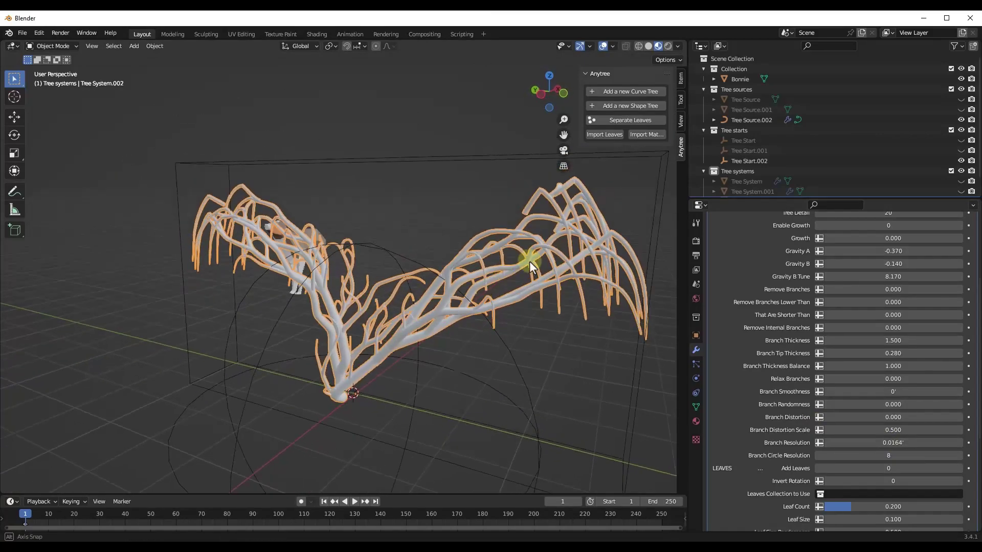
# Step: Edit Tree Source.002 and move the end point of the branch curve away from the dog about 2.07' along the X axis
pyautogui.click(751, 119)
pyautogui.press('Tab')
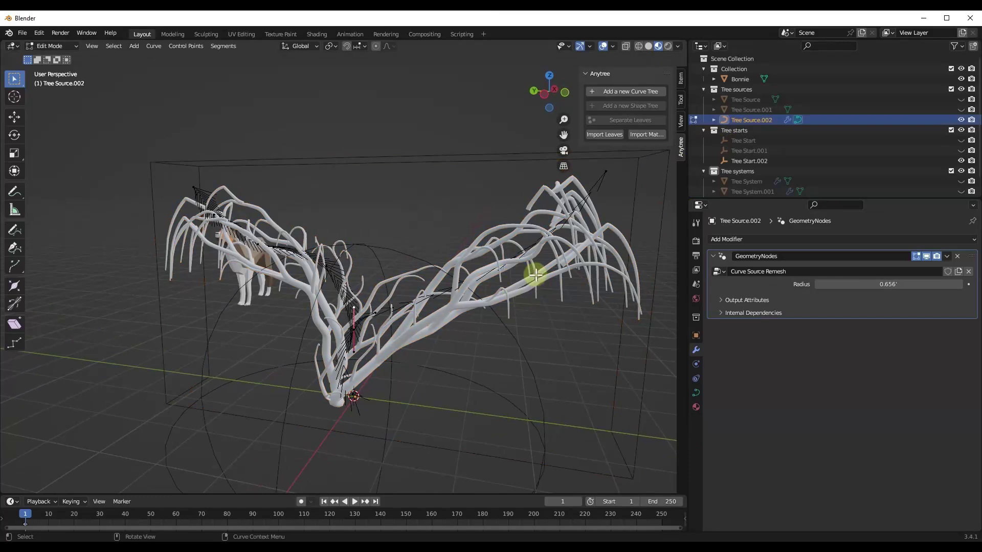
pyautogui.moveTo(536, 279); pyautogui.dragTo(451, 316, button='middle')
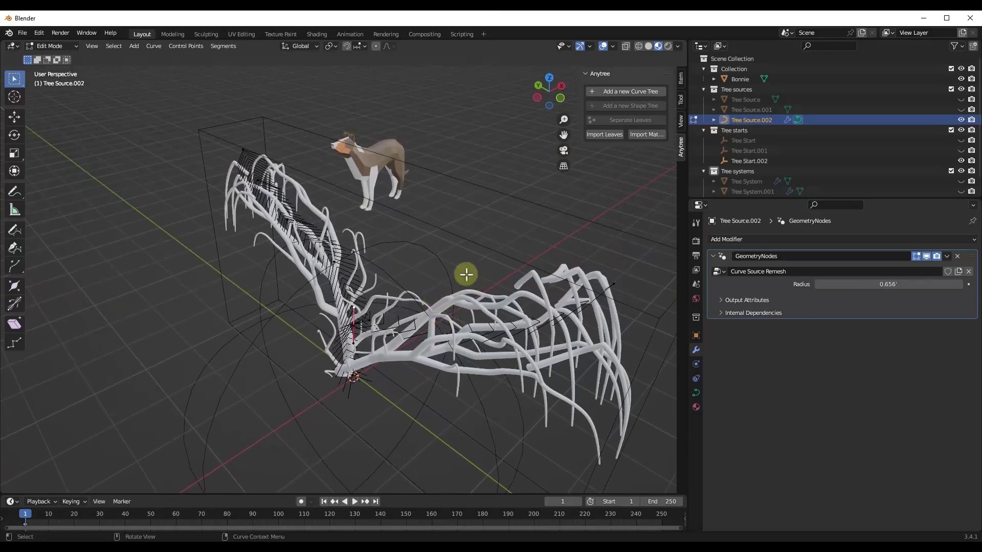
pyautogui.click(550, 339)
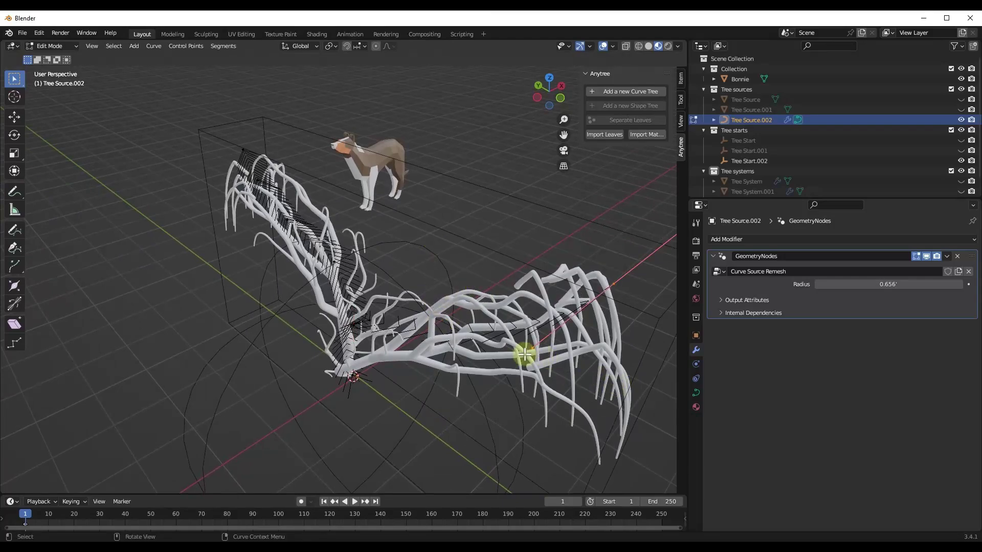
pyautogui.press('g')
pyautogui.press('x')
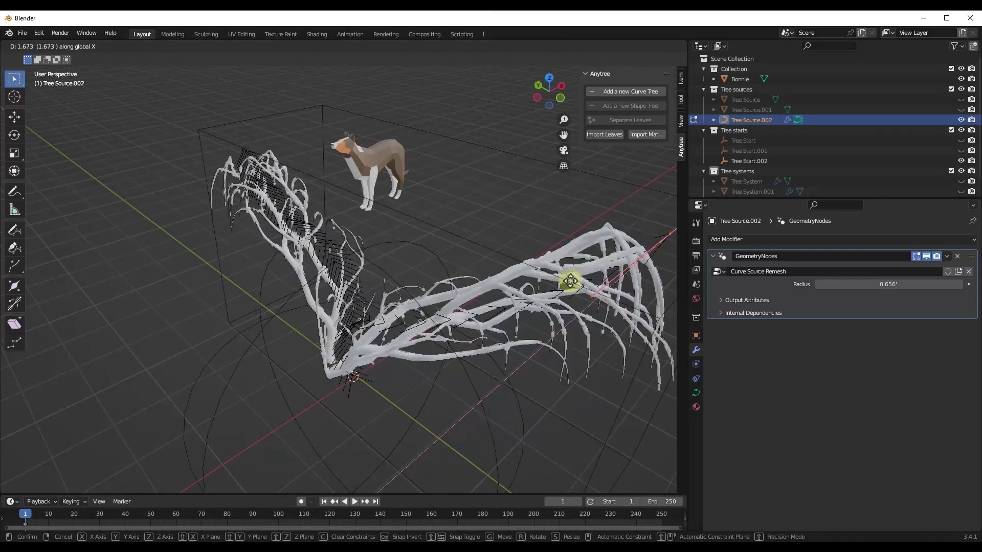
pyautogui.click(570, 281)
# Step: Draw two more branch curves in the left orthographic view, a low one on each side of the trunk
pyautogui.click(538, 98)
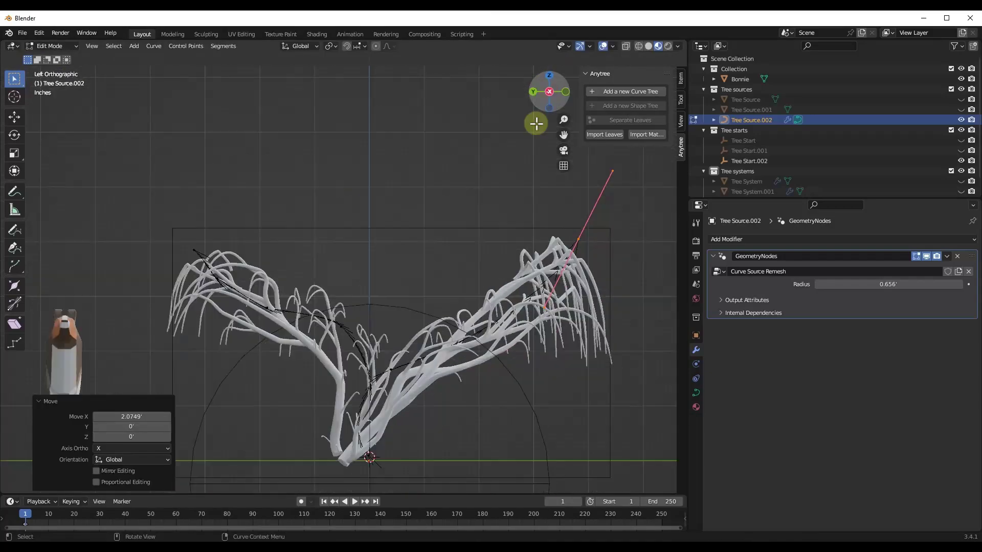
pyautogui.click(14, 230)
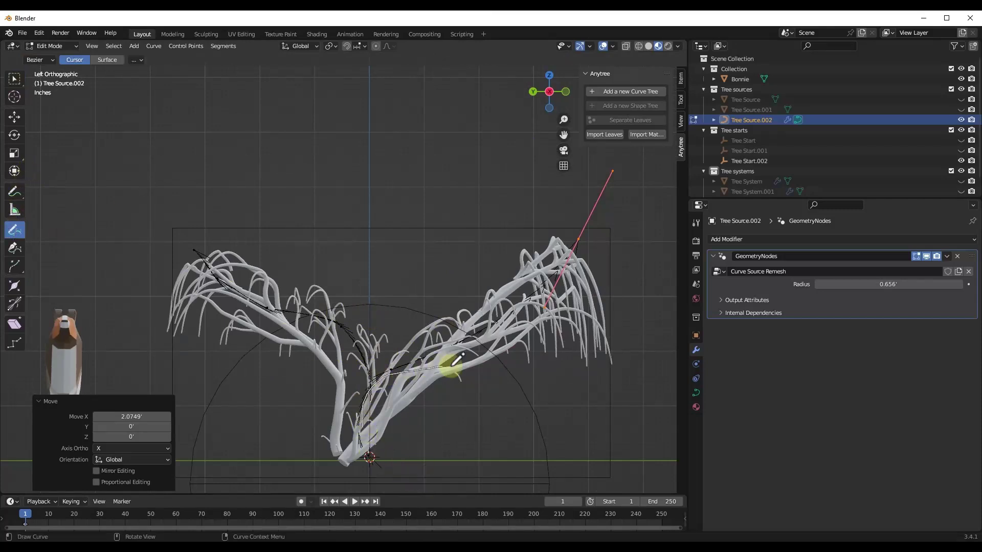
pyautogui.moveTo(648, 295); pyautogui.dragTo(649, 292)
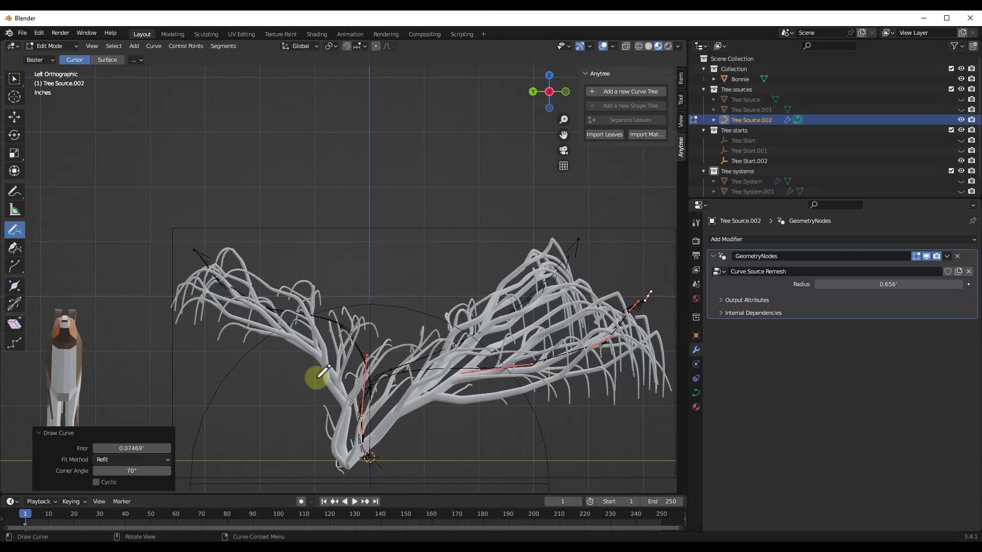
pyautogui.moveTo(322, 373); pyautogui.dragTo(178, 367)
# Step: Rotate the new low branch curve on the dog's side 27.4° about the global Z axis, reposition it and finish editing the curves
pyautogui.moveTo(417, 383)
pyautogui.mouseDown(button='middle')
pyautogui.moveTo(450, 410)
pyautogui.moveTo(417, 353)
pyautogui.moveTo(513, 366)
pyautogui.moveTo(477, 401)
pyautogui.mouseUp(button='middle')
pyautogui.press('r')
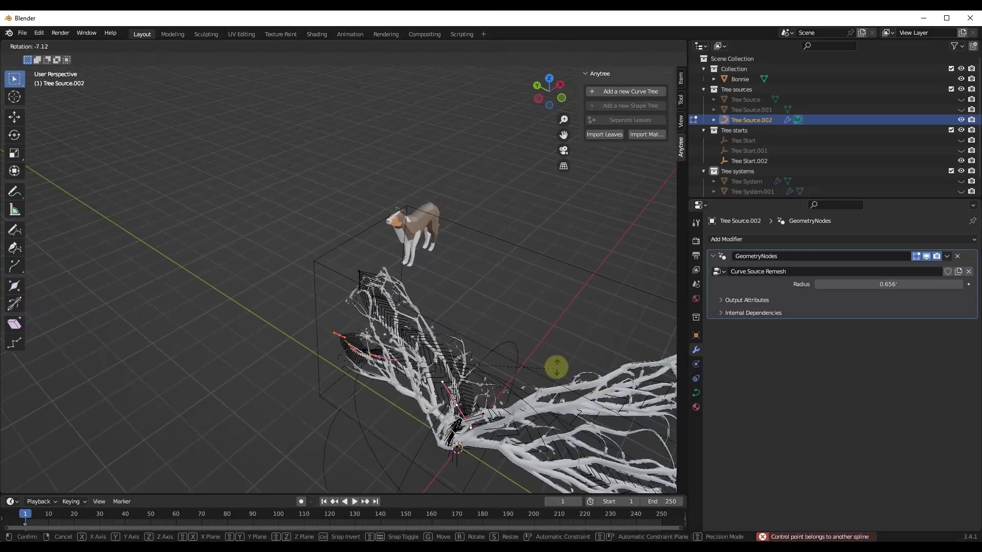
pyautogui.press('r')
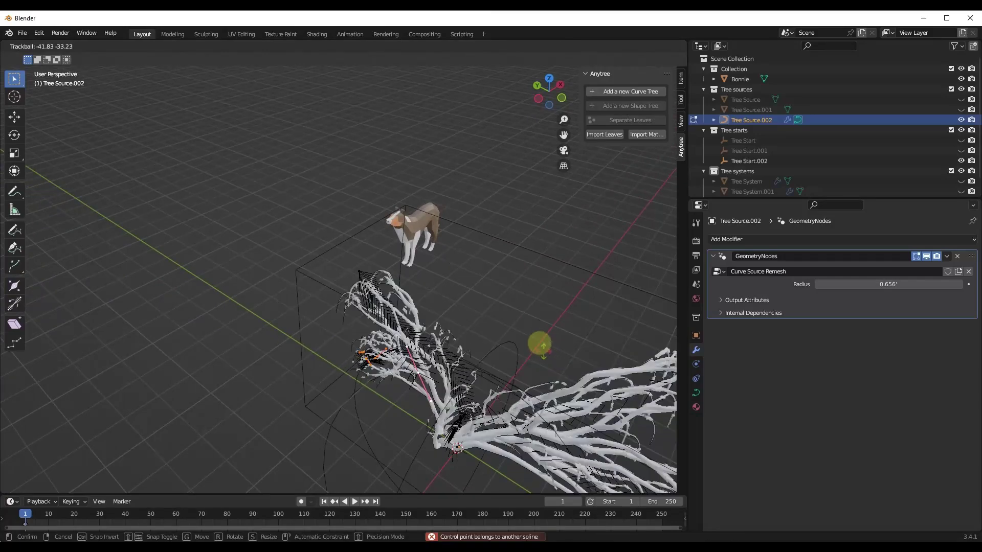
pyautogui.press('r')
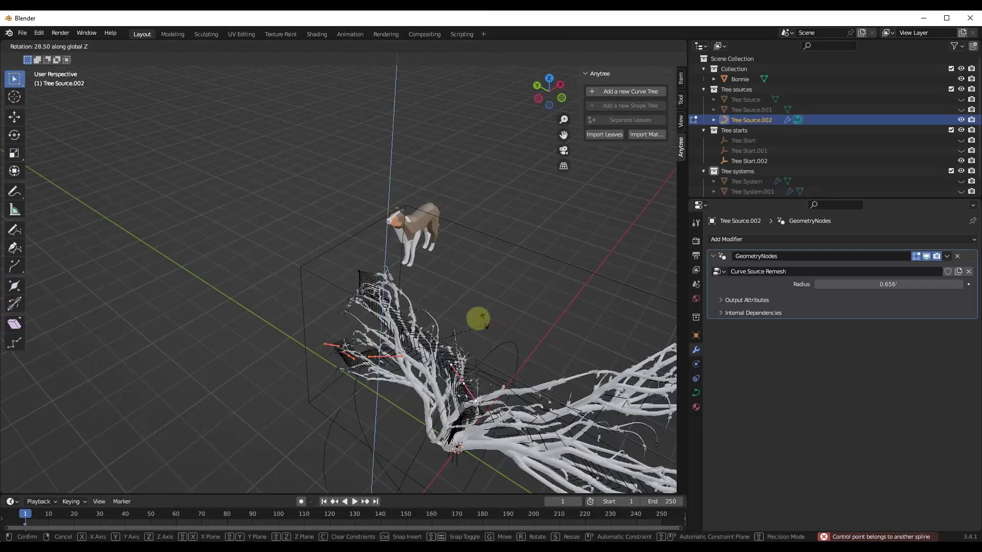
pyautogui.press('z')
pyautogui.click(483, 330)
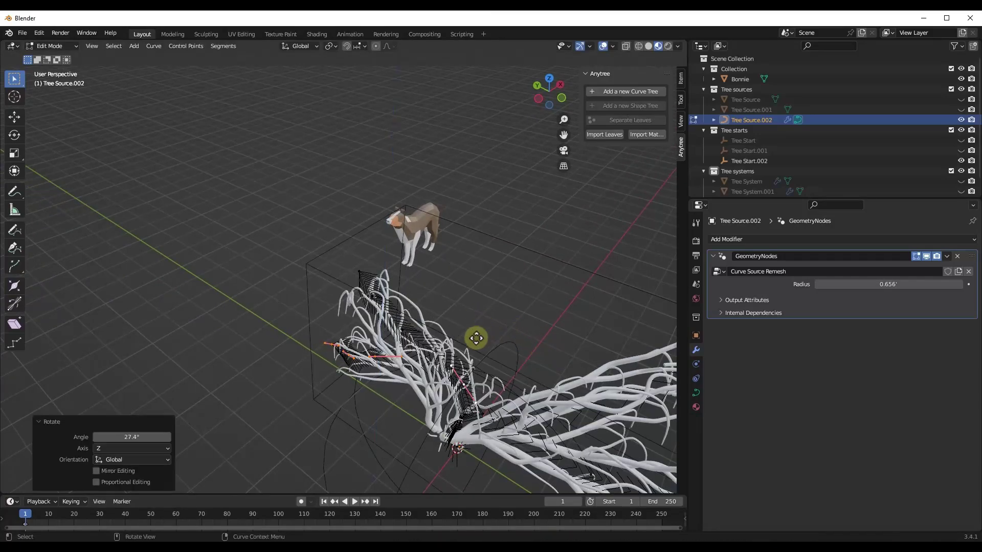
pyautogui.press('g')
pyautogui.click(445, 367)
pyautogui.moveTo(445, 367); pyautogui.dragTo(489, 362, button='middle')
pyautogui.press('Tab')
# Step: Examine the regenerated curve tree from several angles, especially where the low branches meet at its base
pyautogui.scroll(-4, 491, 360)
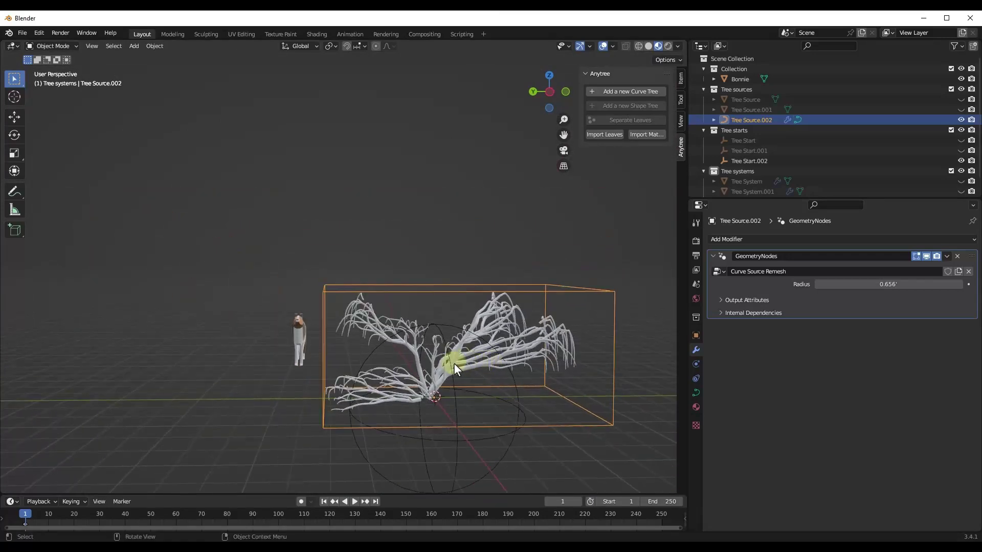
pyautogui.moveTo(459, 363); pyautogui.dragTo(424, 384, button='middle')
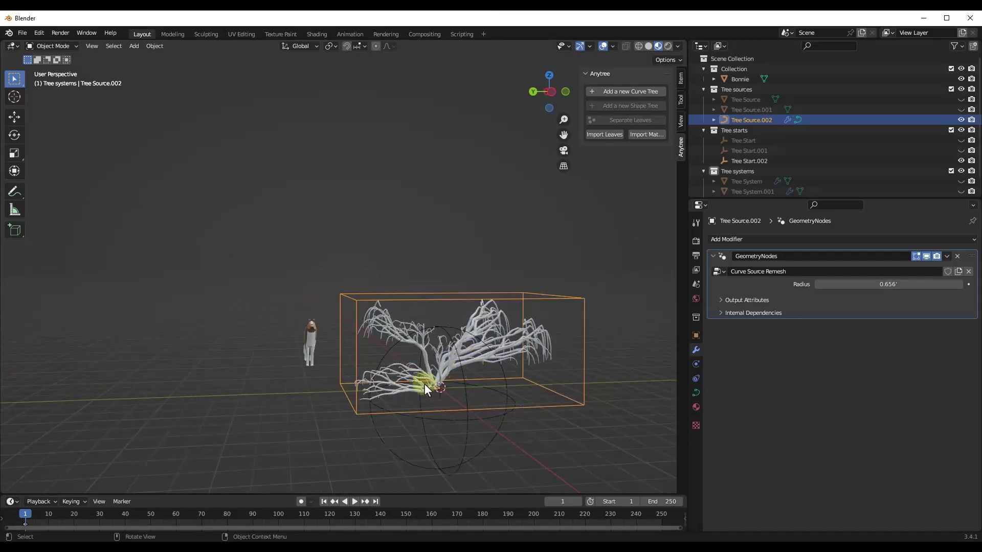
pyautogui.scroll(2, 444, 391)
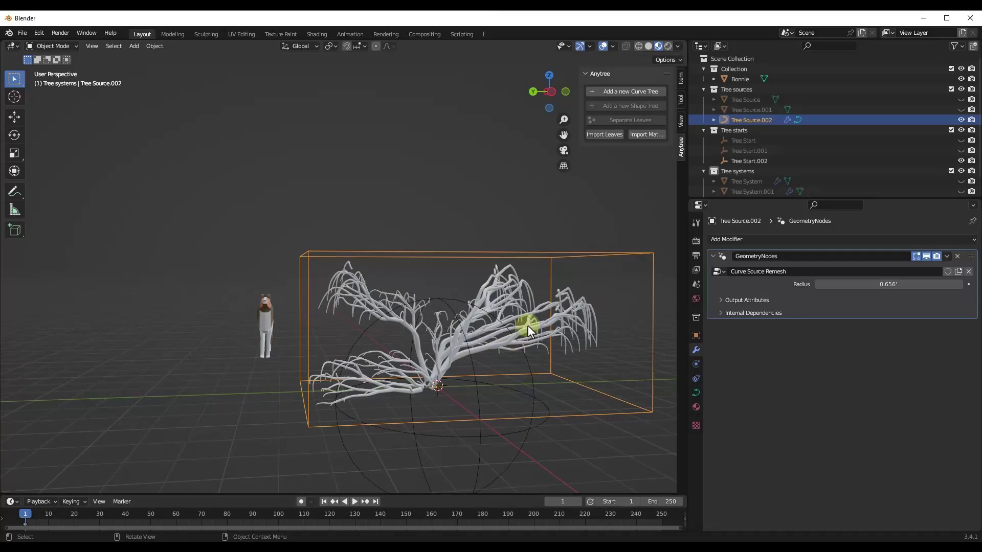
pyautogui.moveTo(545, 324); pyautogui.dragTo(591, 231, button='middle')
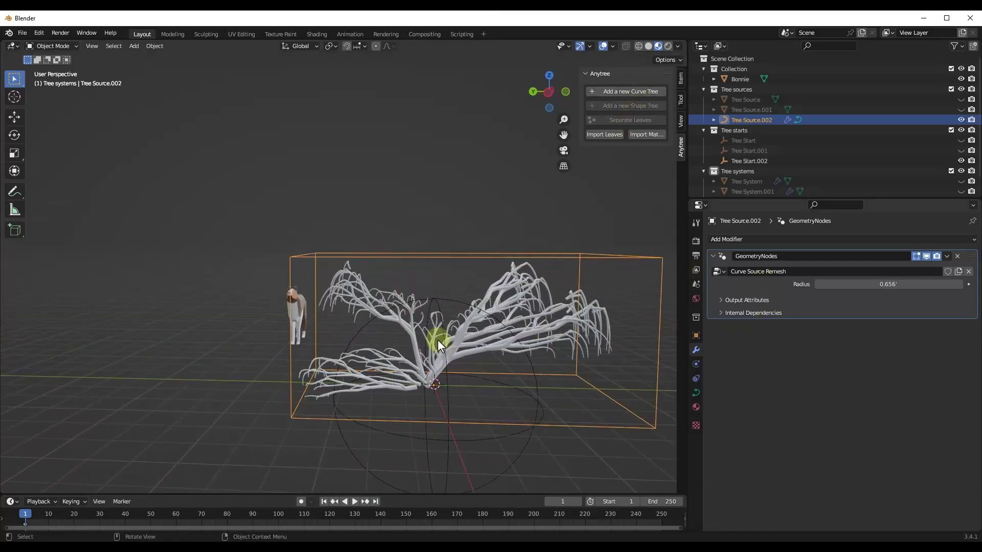
pyautogui.moveTo(437, 340); pyautogui.dragTo(481, 335, button='middle')
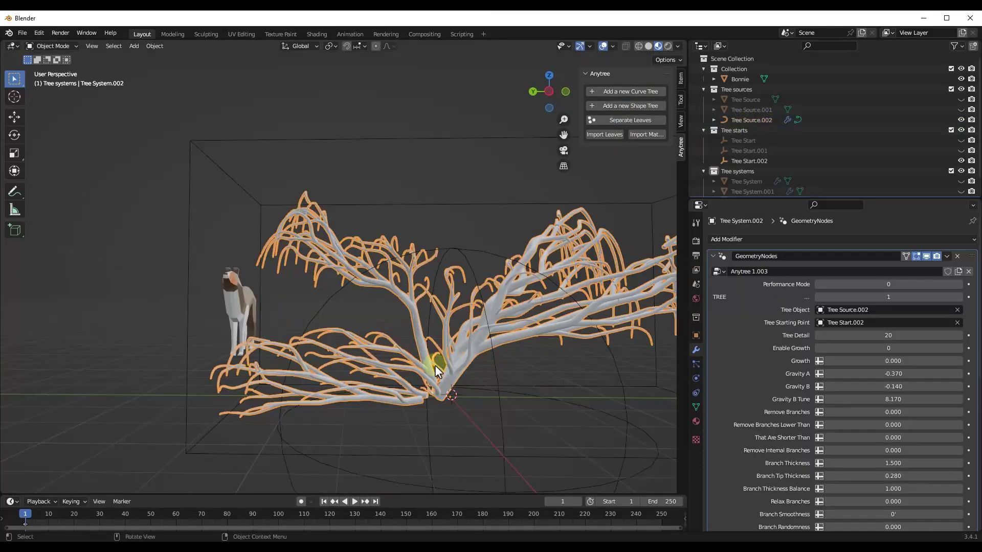
pyautogui.moveTo(435, 365)
pyautogui.mouseDown(button='middle')
pyautogui.moveTo(507, 359)
pyautogui.moveTo(480, 370)
pyautogui.moveTo(448, 363)
pyautogui.mouseUp(button='middle')
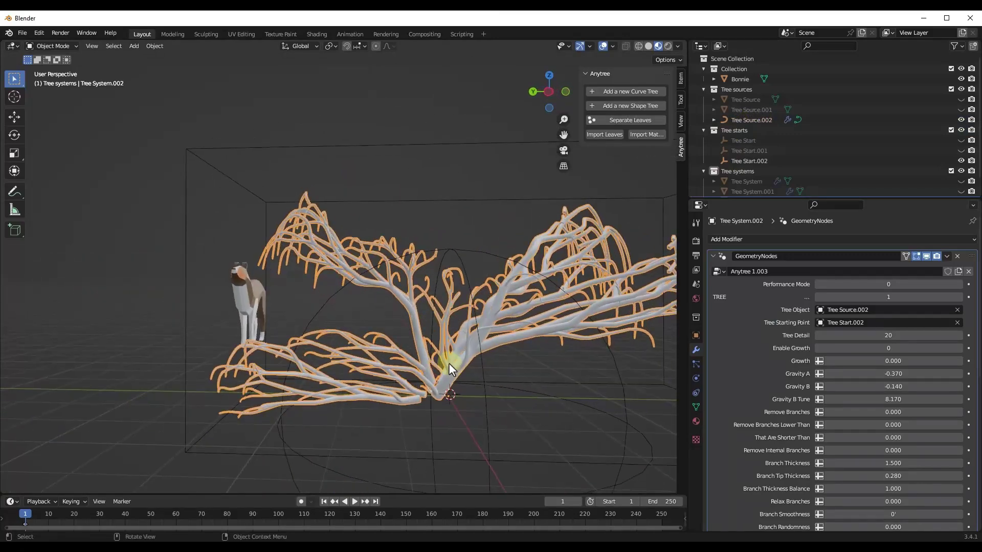
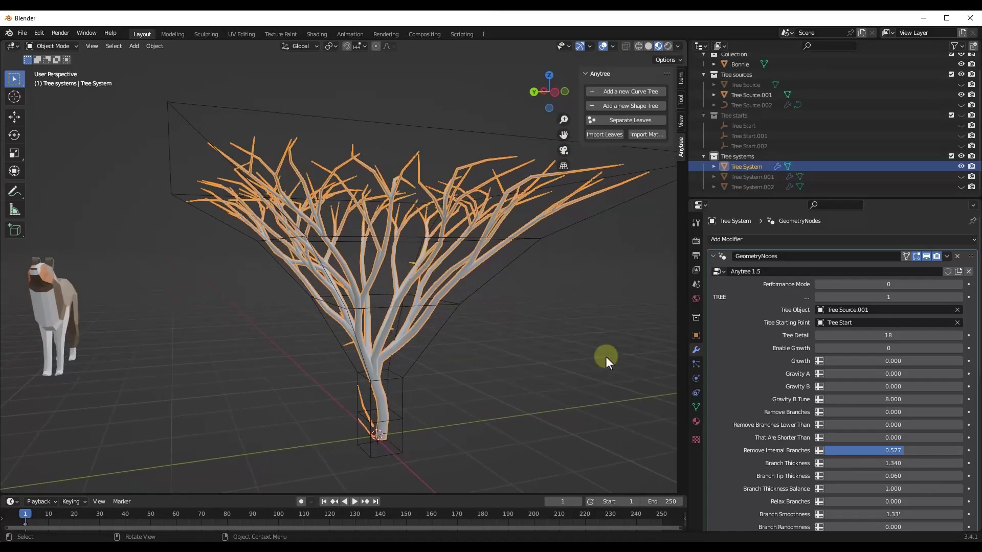
# Step: Restore Tree System's branch removal settings: Remove Branches 0.272, Remove Branches Lower Than 2.850 and That Are Shorter Than 0.610
pyautogui.hotkey('ctrl', 'z')
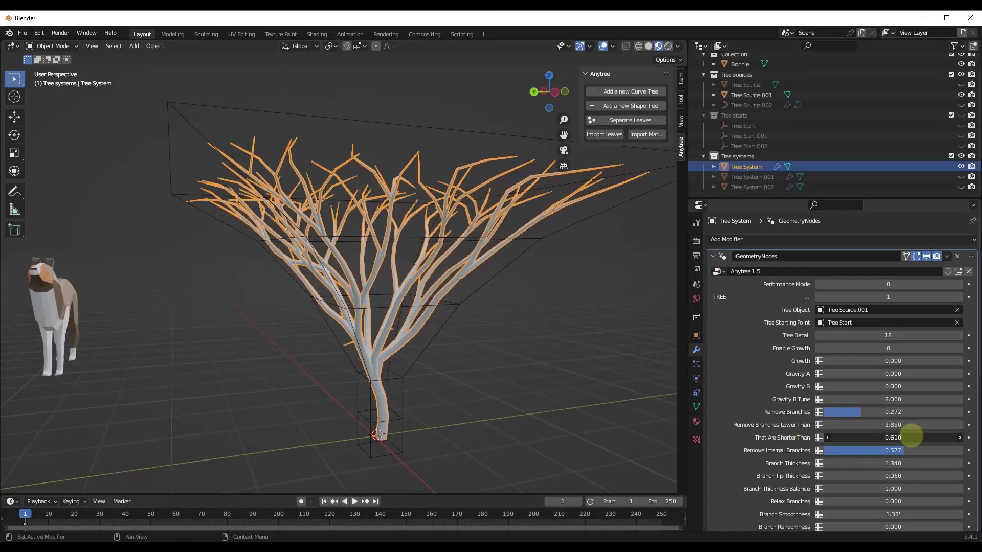
# Step: Try -0.500 for Tree System's That Are Shorter Than value, and settle on 0.920 to clear the stray low branches
pyautogui.moveTo(920, 435); pyautogui.dragTo(503, 444)
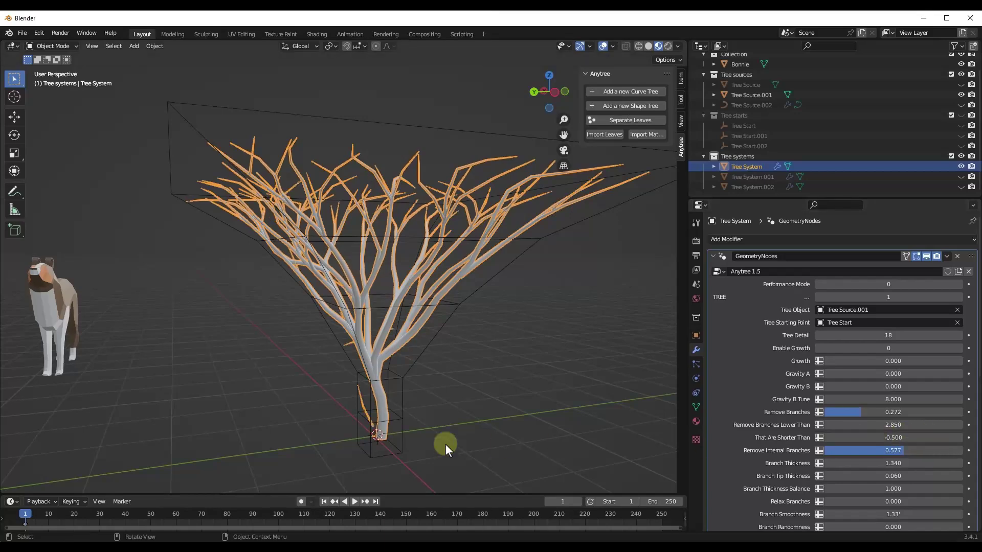
pyautogui.scroll(4, 360, 419)
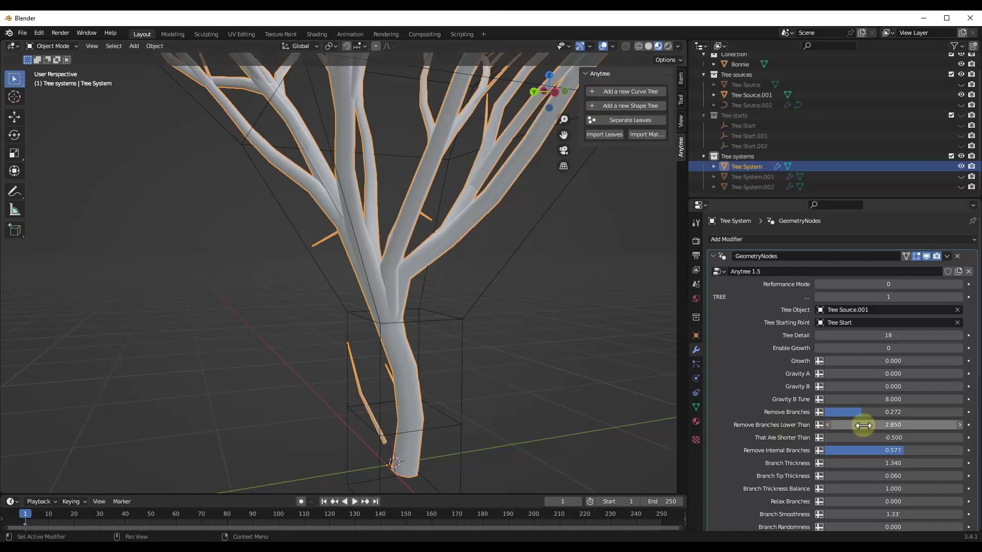
pyautogui.moveTo(874, 436); pyautogui.dragTo(947, 439)
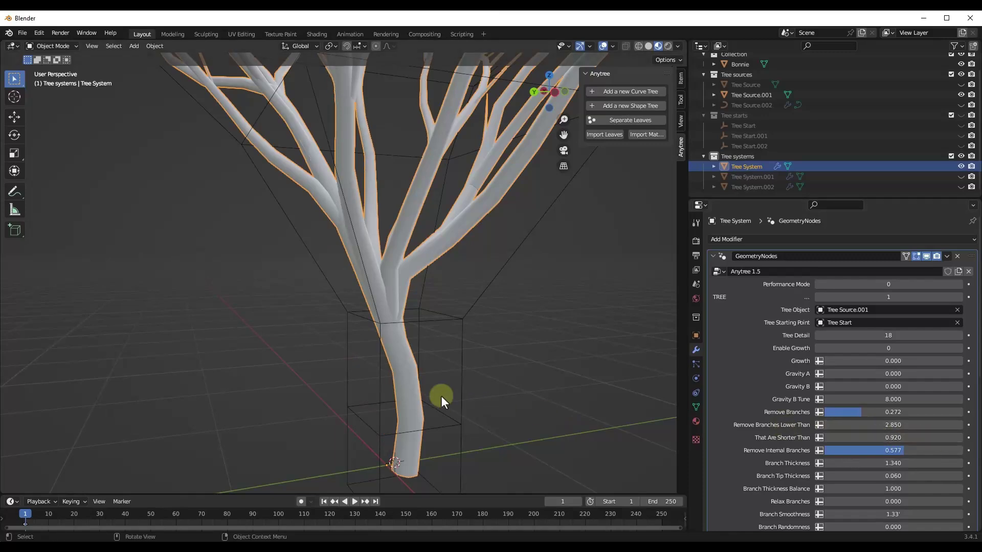
pyautogui.scroll(-6, 339, 361)
pyautogui.scroll(-2, 365, 201)
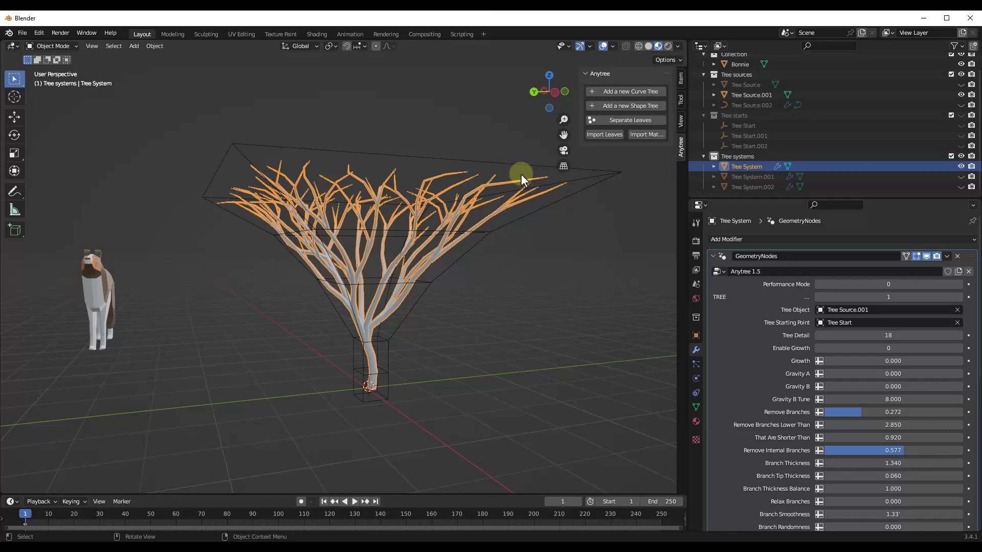
# Step: Import Anytree's leaf collections and look over the imported leaves standing on the dog's side of the tree
pyautogui.click(610, 134)
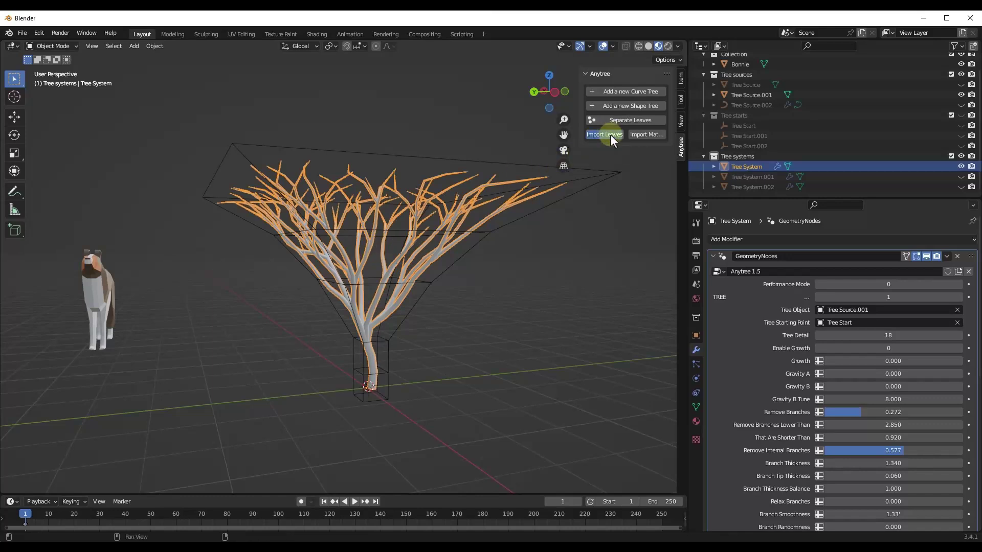
pyautogui.scroll(-1, 299, 363)
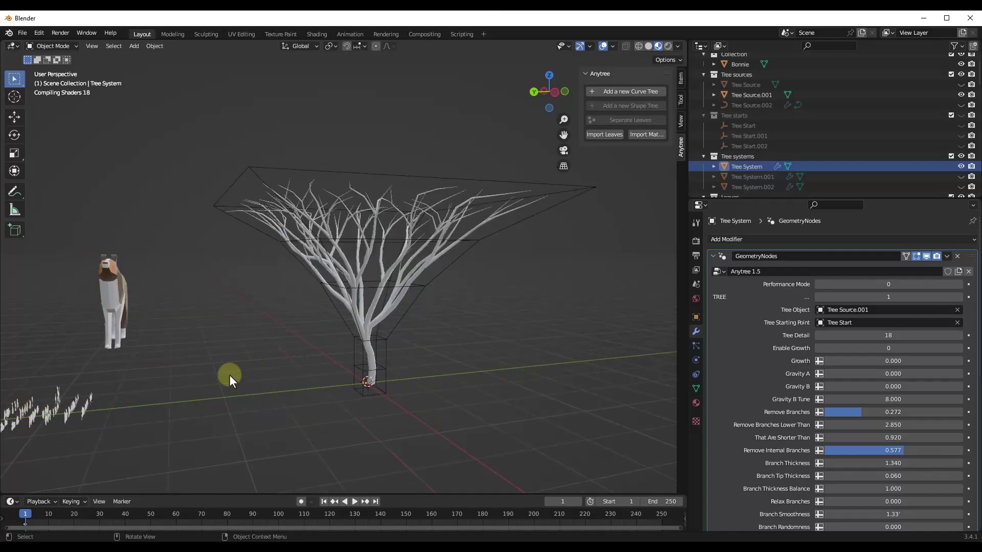
pyautogui.scroll(10, 58, 399)
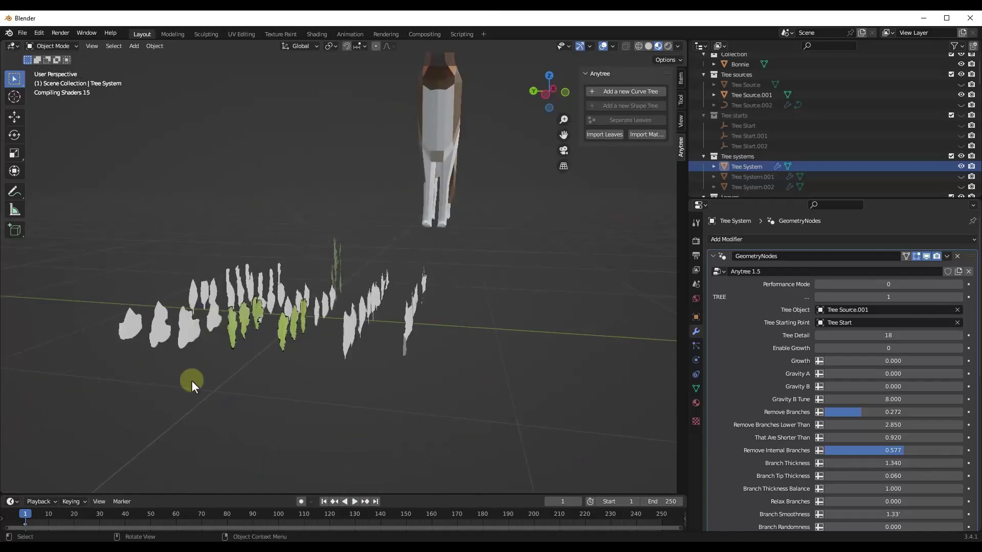
pyautogui.moveTo(379, 302); pyautogui.dragTo(296, 320, button='middle')
pyautogui.scroll(-5, 225, 310)
pyautogui.moveTo(224, 309); pyautogui.dragTo(379, 254, button='middle')
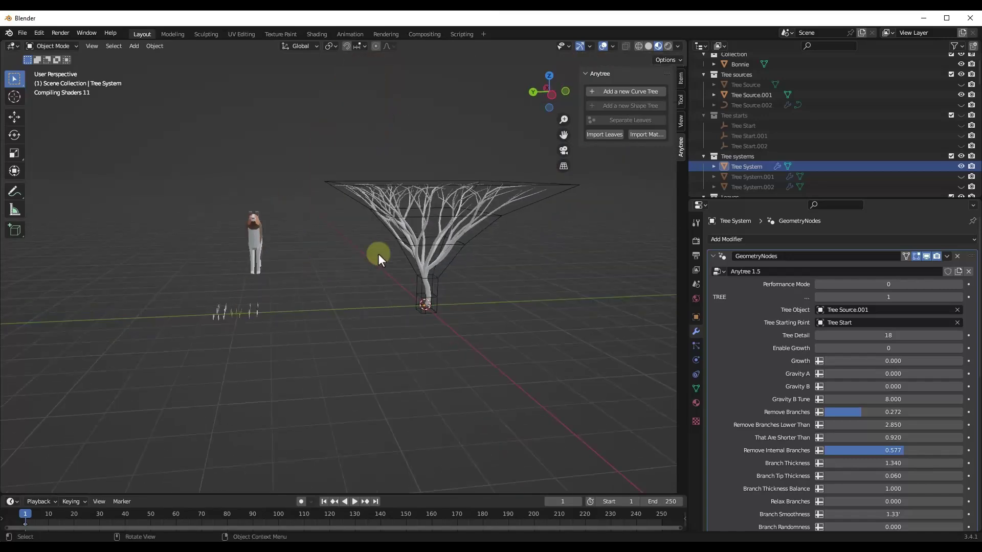
# Step: Turn on Add Leaves for the selected Tree System by setting it to 1, using the Green Leaves collection
pyautogui.click(445, 232)
pyautogui.moveTo(447, 232); pyautogui.dragTo(462, 229, button='middle')
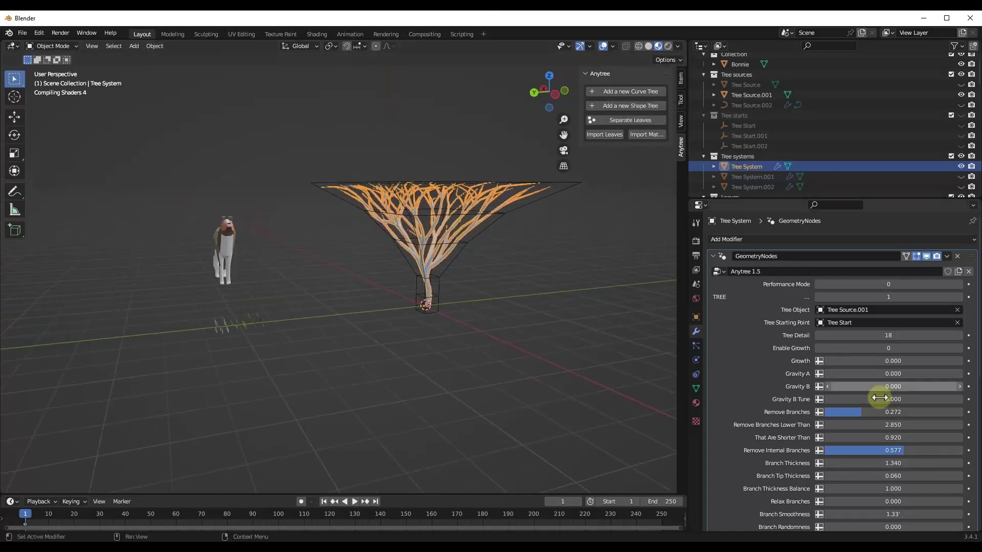
pyautogui.scroll(-10, 878, 397)
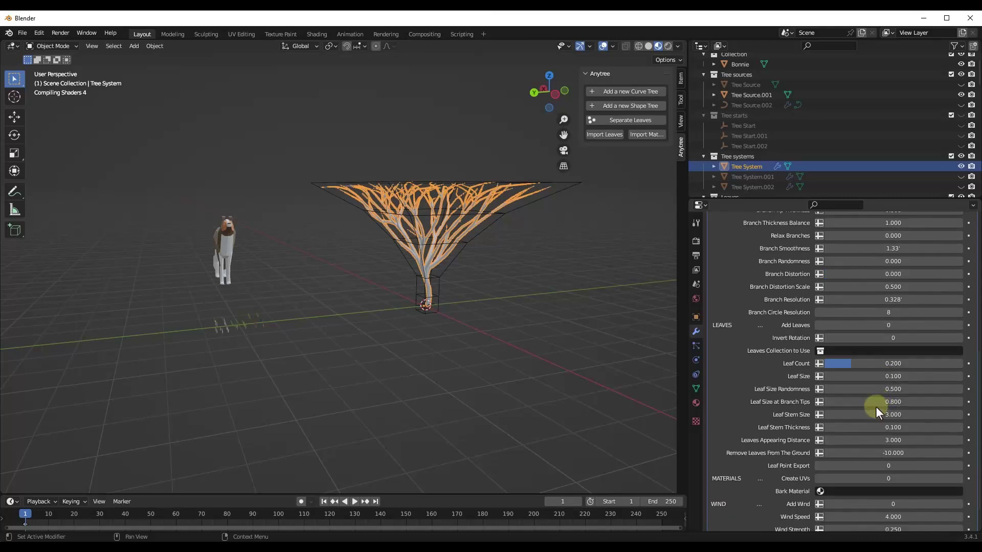
pyautogui.moveTo(888, 324); pyautogui.dragTo(945, 326)
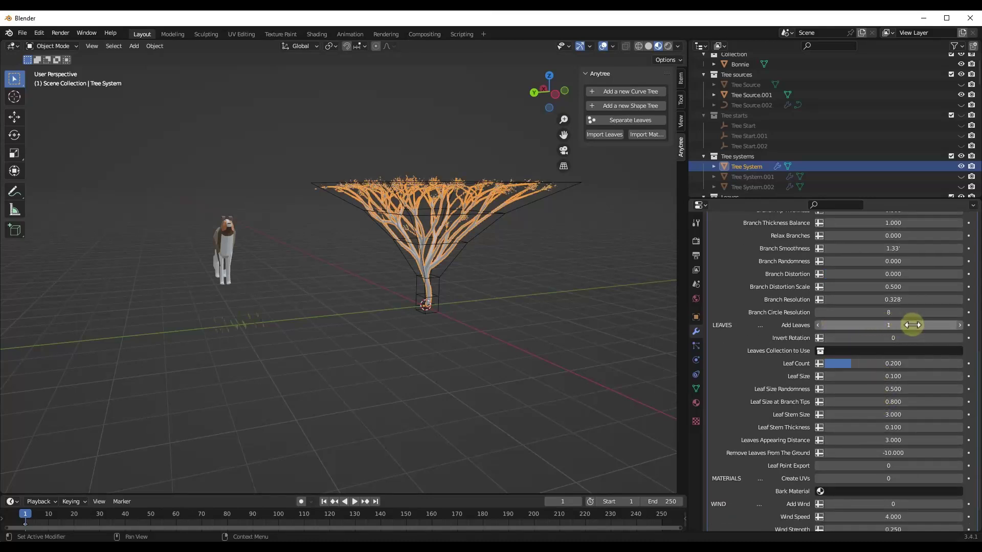
pyautogui.click(822, 352)
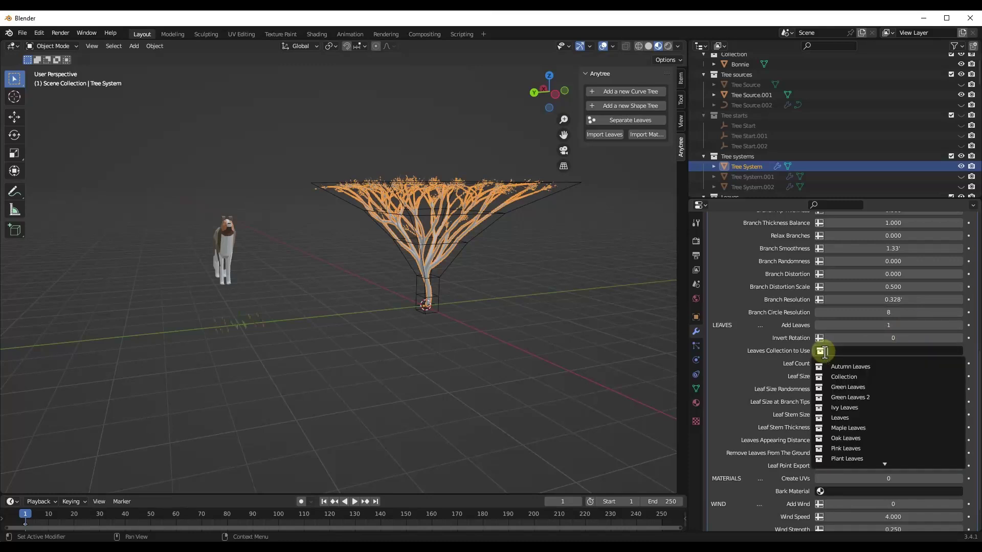
pyautogui.click(849, 387)
# Step: Set Leaf Count to 0.141, Leaf Size 0.050, Leaf Size Randomness 0.680, Leaf Size at Branch Tips 0.460 and Leaf Stem Size 2.810
pyautogui.scroll(4, 499, 148)
pyautogui.moveTo(500, 148); pyautogui.dragTo(363, 188, button='middle')
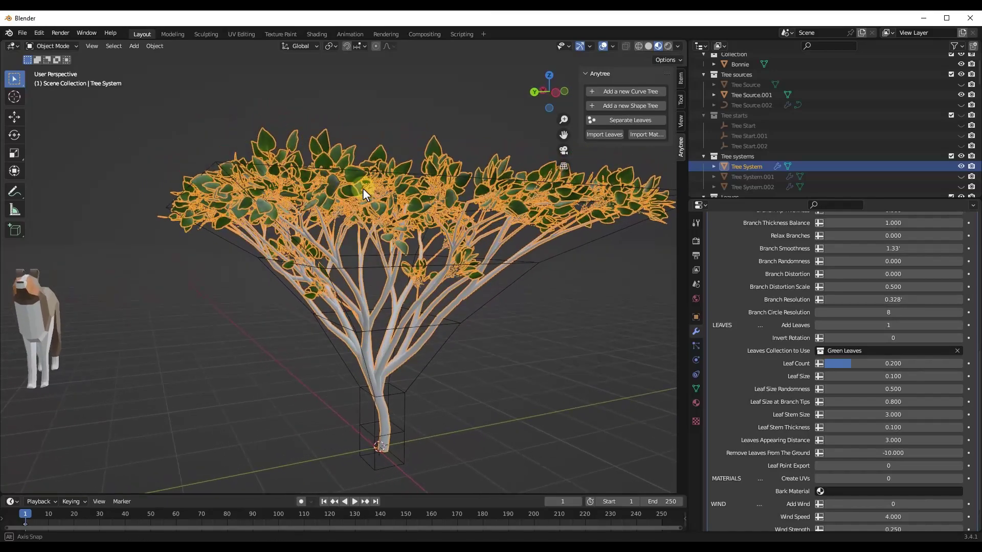
pyautogui.scroll(-2, 376, 196)
pyautogui.scroll(2, 393, 241)
pyautogui.moveTo(854, 363); pyautogui.dragTo(831, 364)
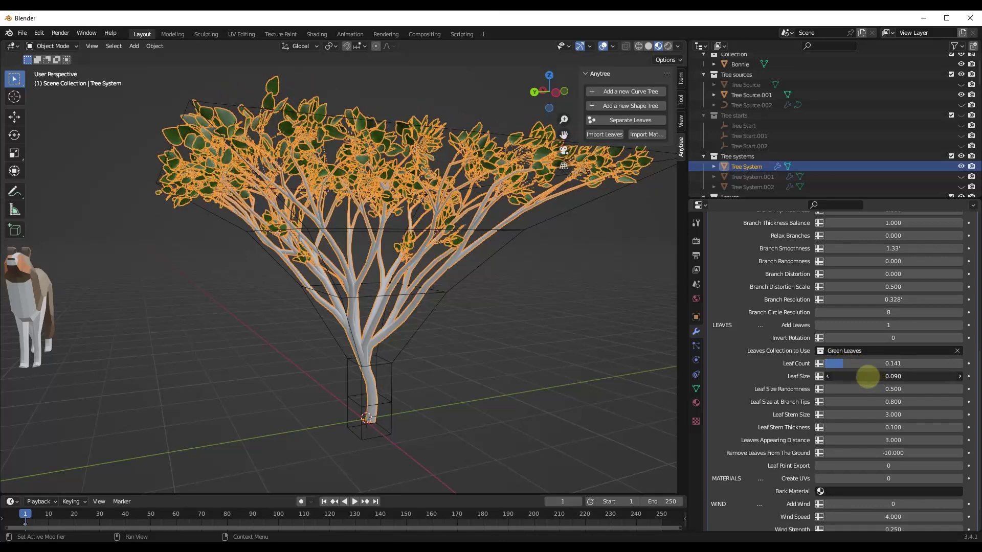
pyautogui.moveTo(867, 376); pyautogui.dragTo(864, 414)
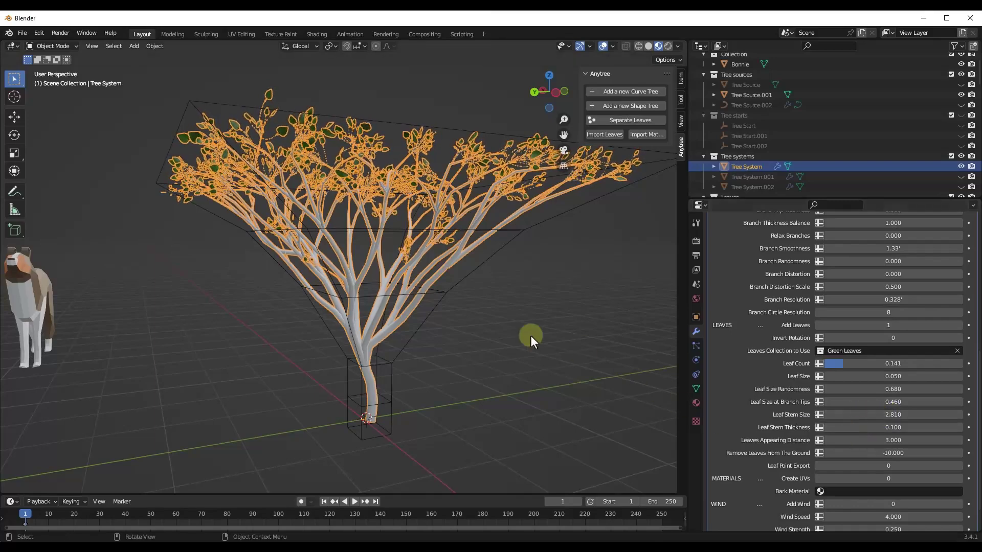
pyautogui.moveTo(342, 266)
pyautogui.mouseDown(button='middle')
pyautogui.moveTo(323, 268)
pyautogui.moveTo(361, 265)
pyautogui.mouseUp(button='middle')
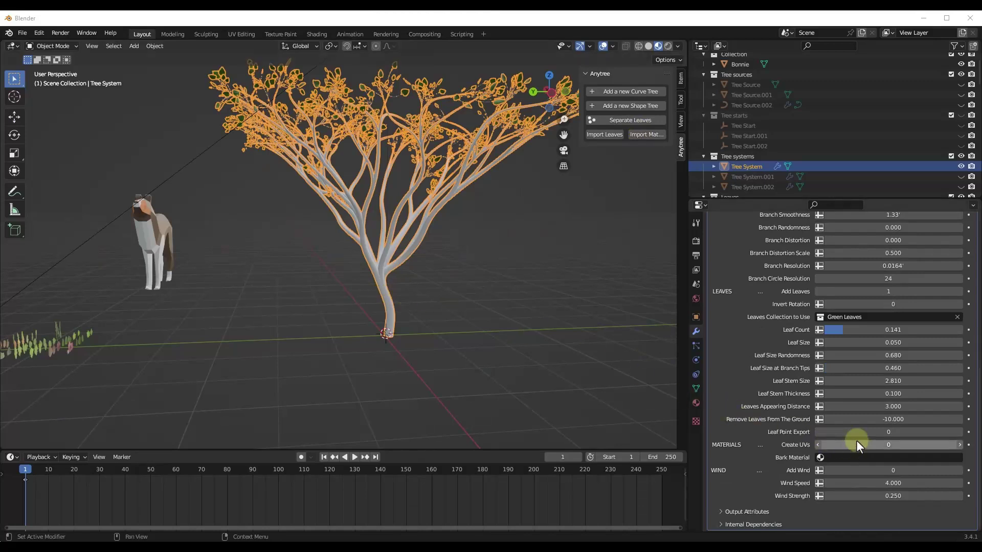
# Step: Set Create UVs to 1 and assign Gray Bark from Anytree's imported materials as Tree System's bark material
pyautogui.moveTo(858, 443)
pyautogui.mouseDown()
pyautogui.moveTo(920, 443)
pyautogui.moveTo(867, 442)
pyautogui.mouseUp()
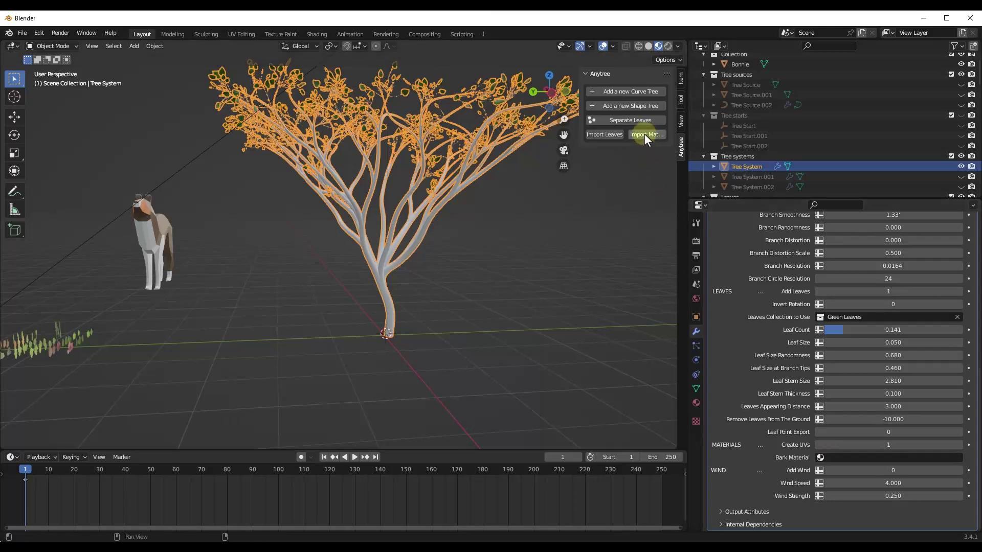
pyautogui.click(820, 456)
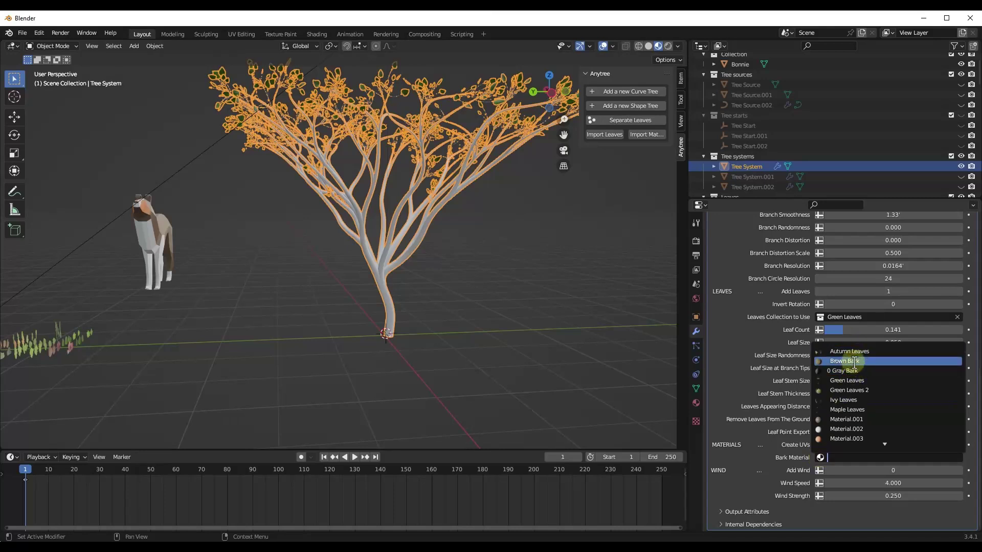
pyautogui.click(781, 375)
# Step: Examine the gray bark texture on the trunk and branches, both close up and from farther away
pyautogui.moveTo(425, 277); pyautogui.dragTo(398, 280, button='middle')
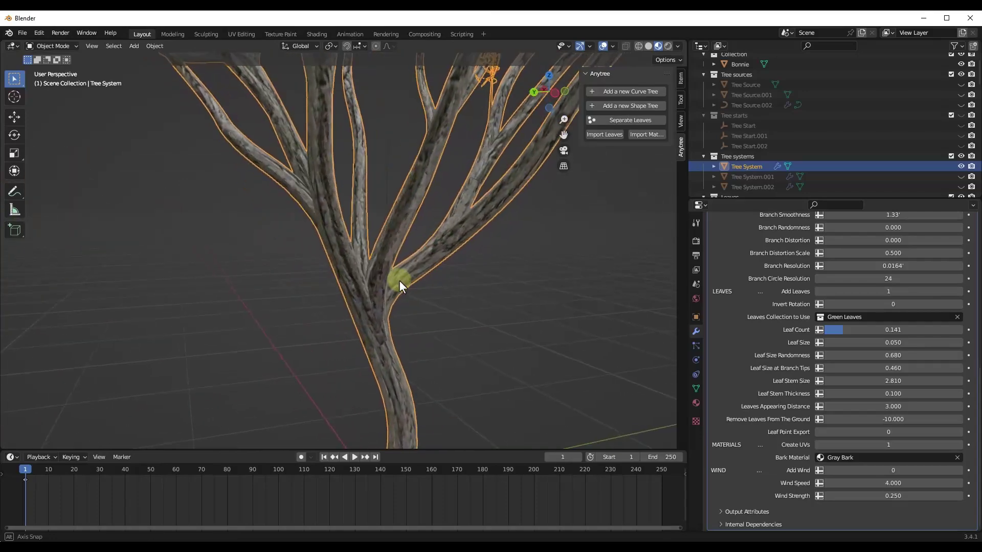
pyautogui.scroll(-4, 406, 281)
pyautogui.scroll(6, 408, 229)
pyautogui.scroll(-4, 369, 268)
pyautogui.scroll(6, 382, 339)
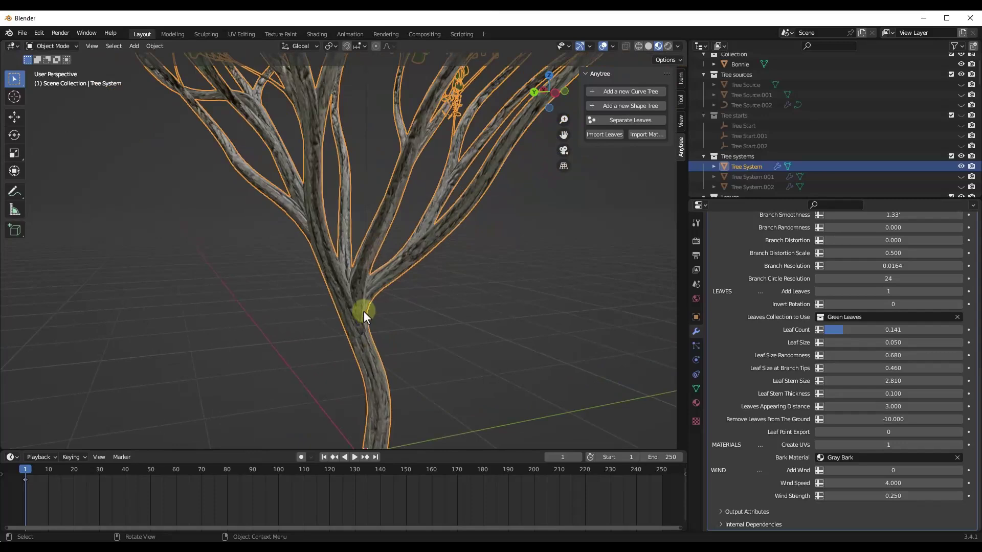
pyautogui.scroll(-4, 363, 310)
pyautogui.scroll(3, 363, 286)
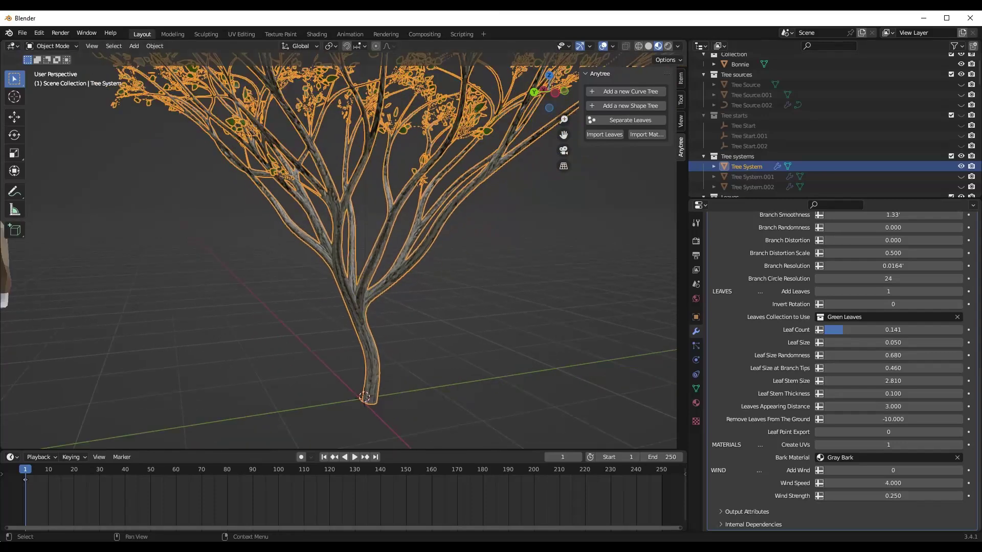
# Step: Switch to the browser to view the Anytree tutorial page "03 - Materials" on YouTube, and return to Blender
pyautogui.hotkey('alt', 'Tab')
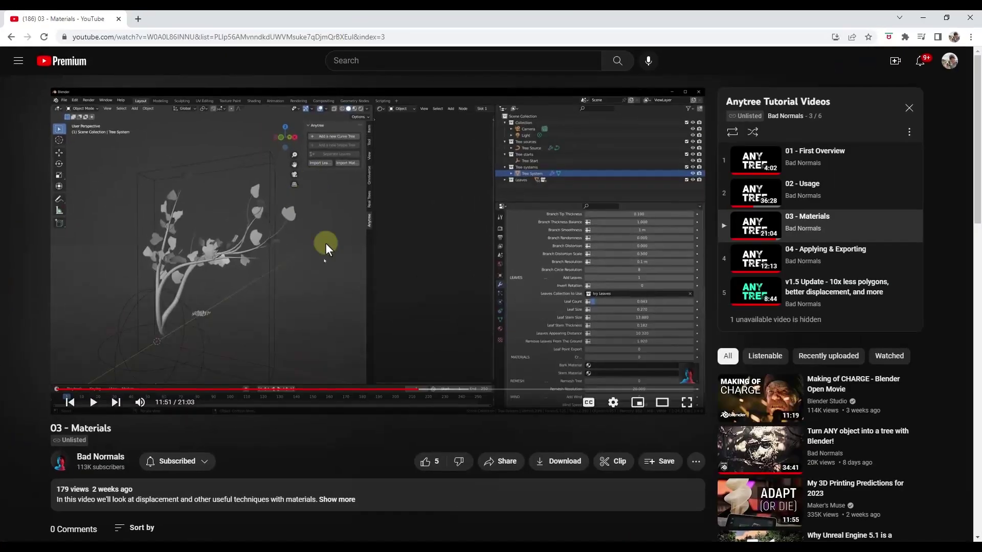
pyautogui.scroll(-1, 213, 383)
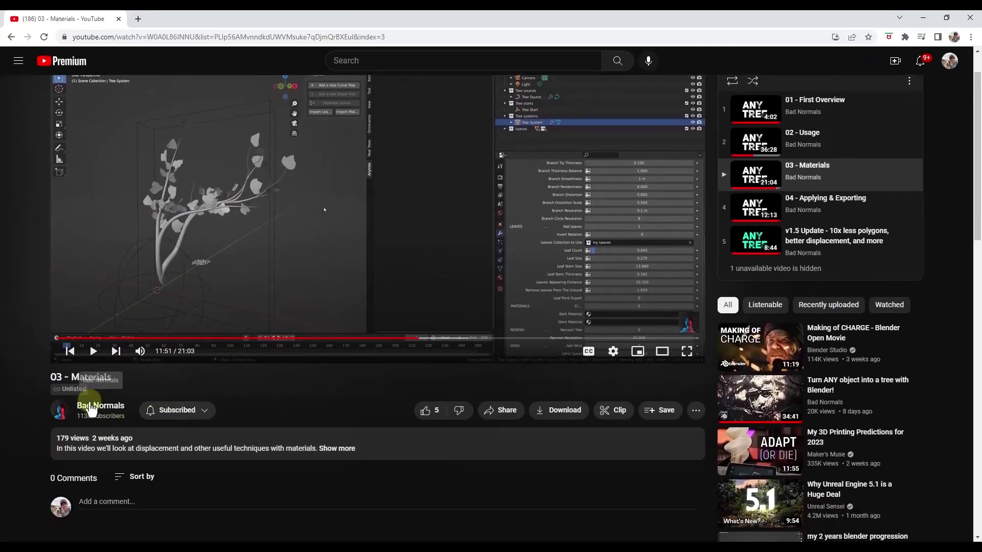
pyautogui.scroll(1, 273, 286)
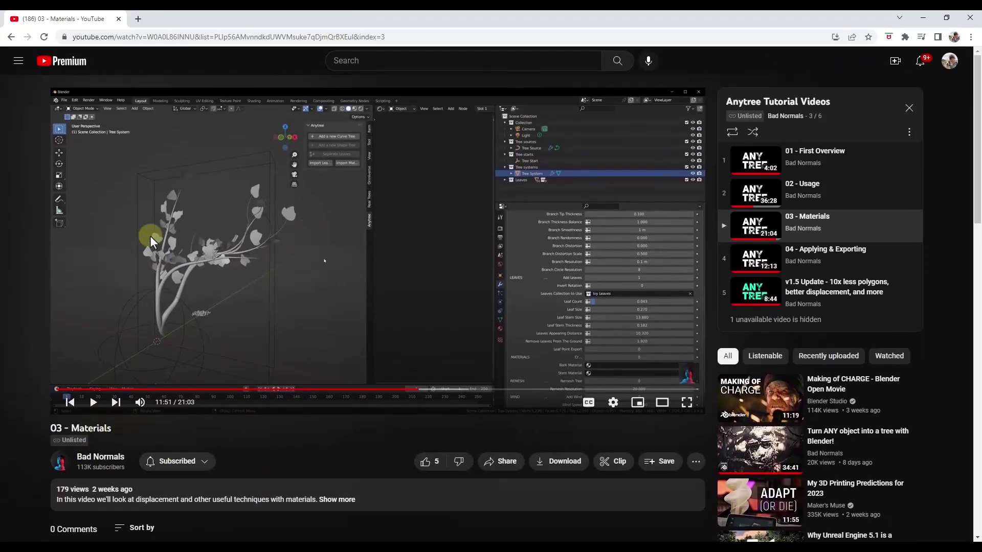
pyautogui.hotkey('alt', 'Tab')
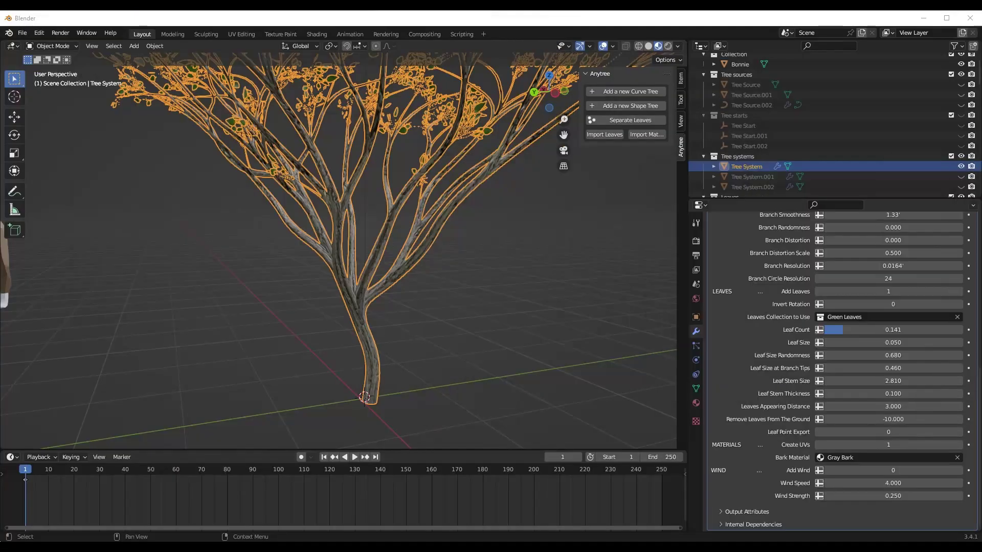
# Step: Choose Displacement and Bump as the surface displacement method in the tree's bark material settings
pyautogui.moveTo(437, 244); pyautogui.dragTo(367, 346, button='middle')
pyautogui.click(695, 403)
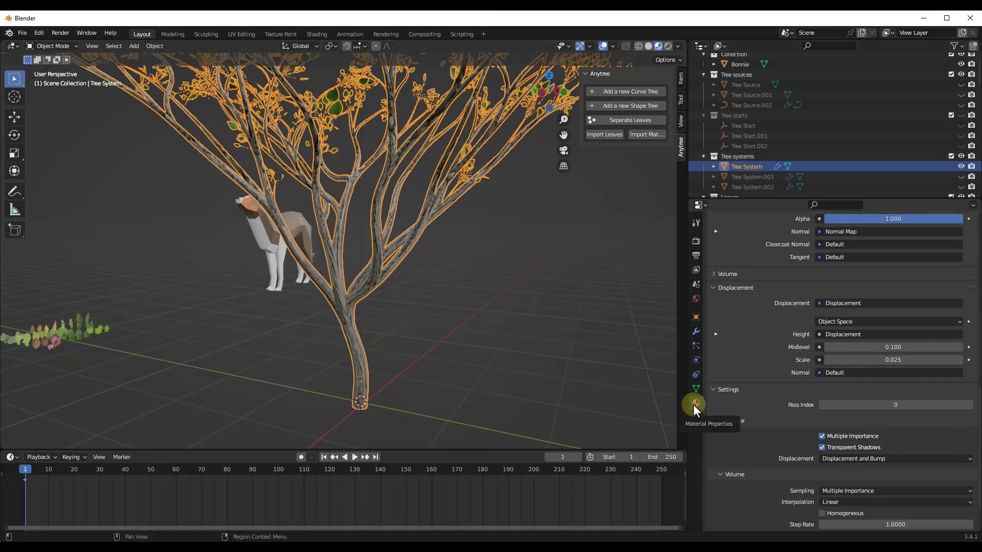
pyautogui.scroll(-2, 703, 404)
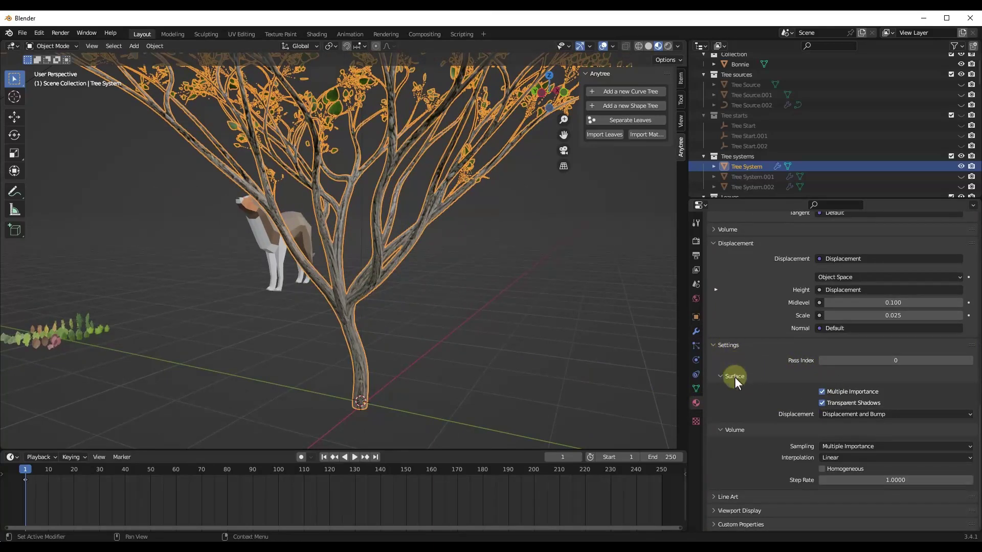
pyautogui.click(861, 414)
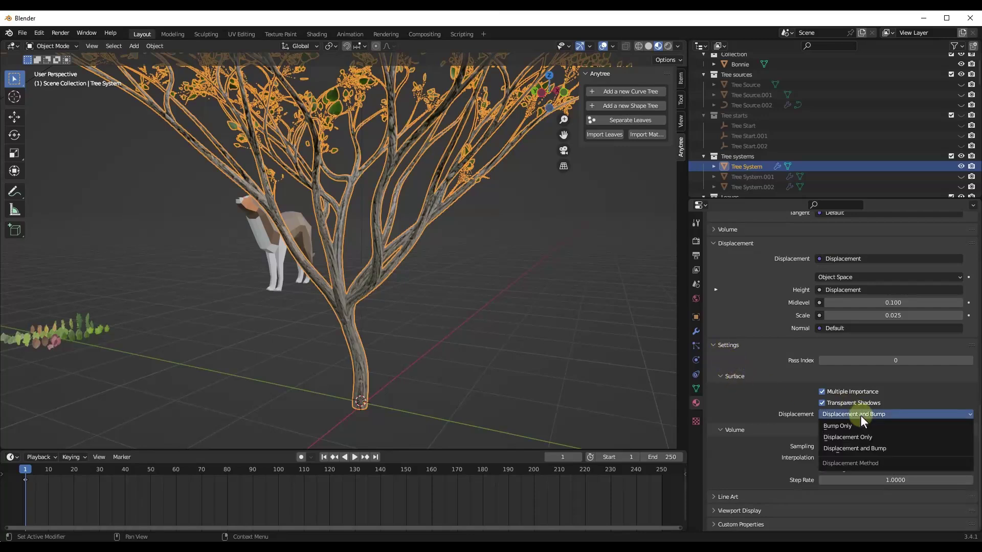
pyautogui.click(853, 448)
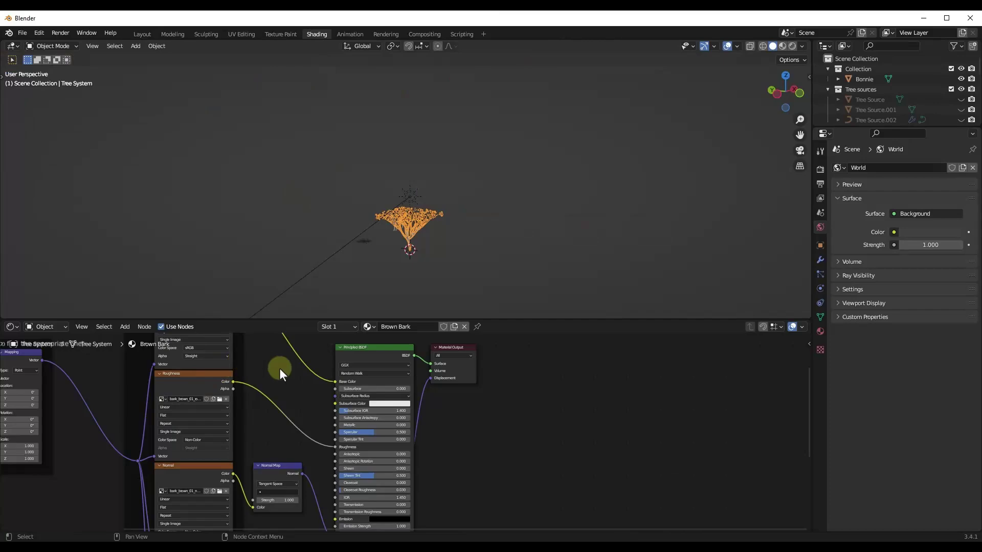
# Step: Inspect the Brown Bark material's node setup, focusing on the displacement texture and the Displacement node it feeds
pyautogui.scroll(-3, 266, 364)
pyautogui.moveTo(254, 360); pyautogui.dragTo(323, 429, button='middle')
pyautogui.scroll(3, 383, 467)
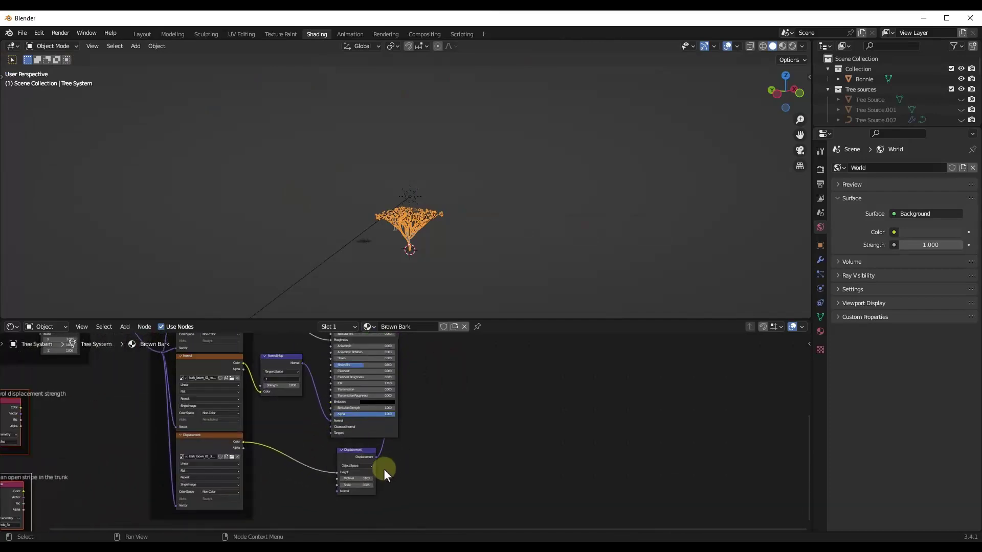
pyautogui.moveTo(378, 477); pyautogui.dragTo(352, 452, button='middle')
# Step: Display the tree in rendered viewport shading and inspect the displaced bark on the trunk up close
pyautogui.scroll(8, 404, 210)
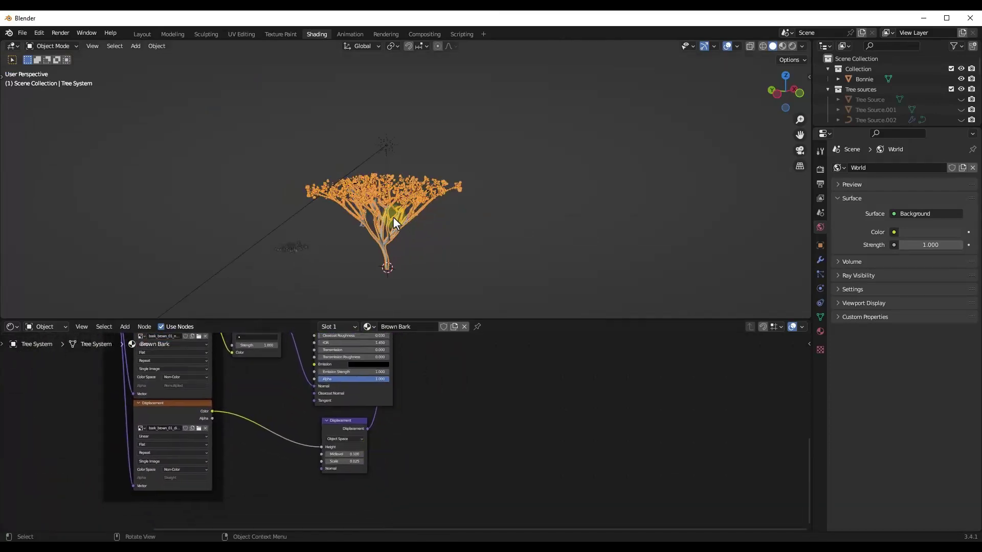
pyautogui.moveTo(383, 258); pyautogui.dragTo(363, 251, button='middle')
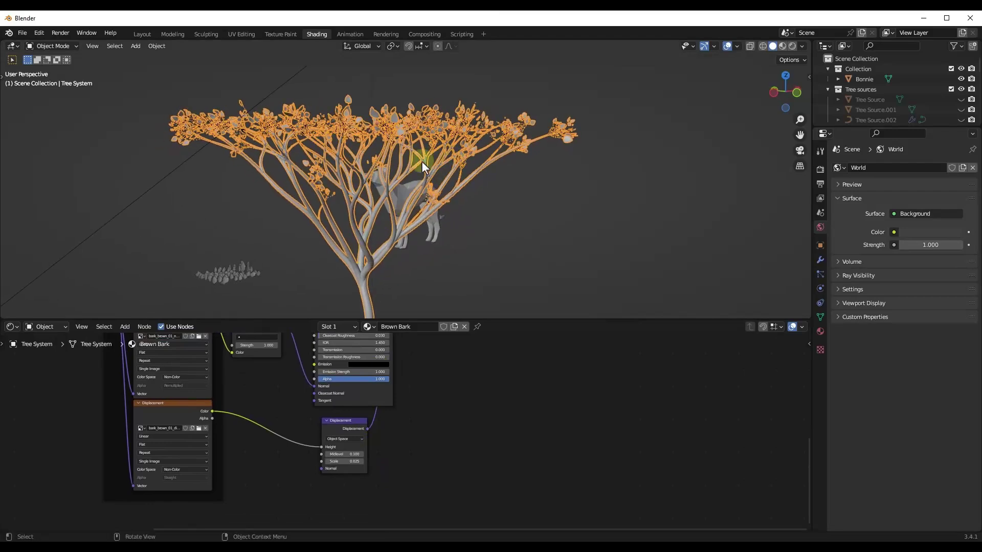
pyautogui.moveTo(430, 156); pyautogui.dragTo(381, 273, button='middle')
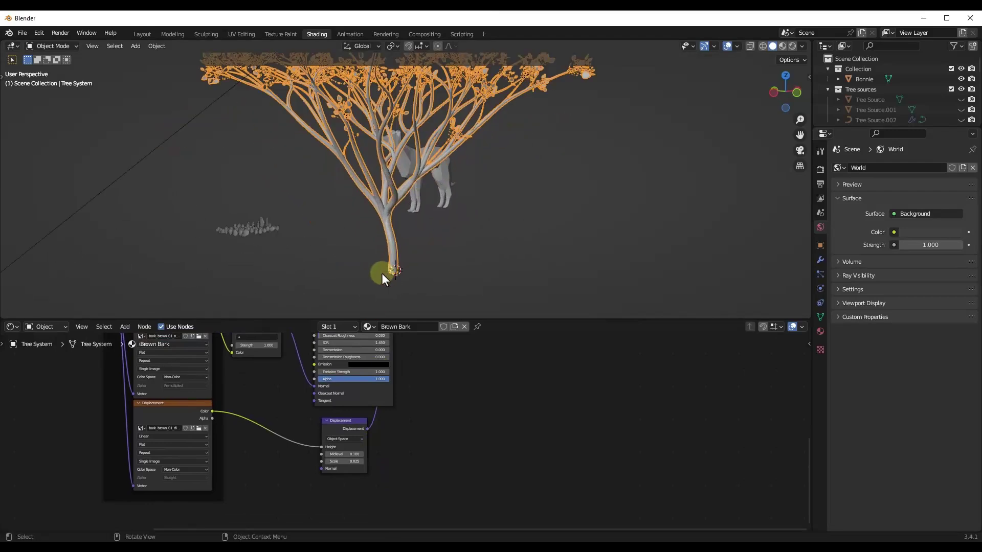
pyautogui.click(794, 45)
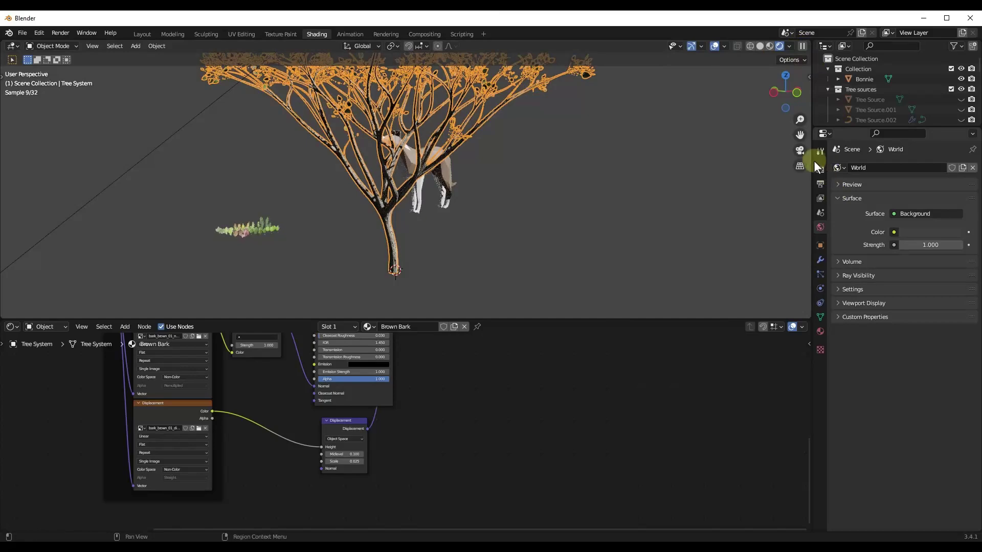
pyautogui.moveTo(365, 223); pyautogui.dragTo(342, 231, button='middle')
pyautogui.scroll(7, 401, 247)
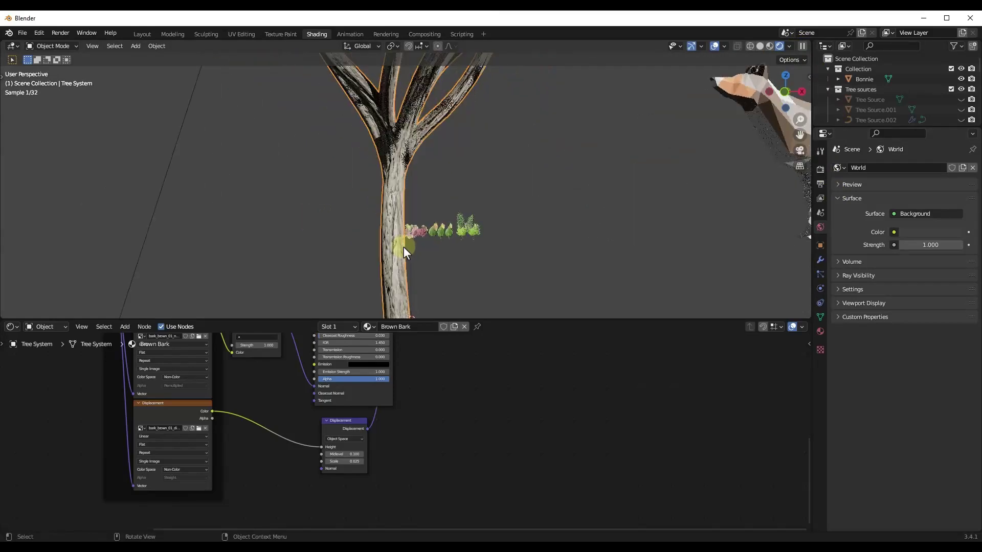
# Step: Set the Gray Bark Displacement node's scale to 0, and raise it to 0.300 for comparison on the trunk
pyautogui.moveTo(404, 248); pyautogui.dragTo(414, 331, button='middle')
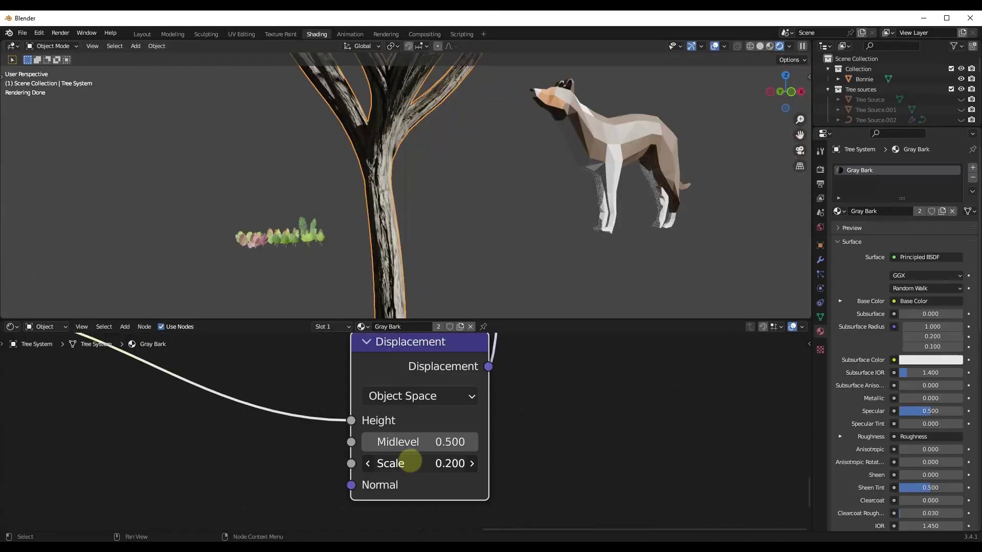
pyautogui.click(407, 462)
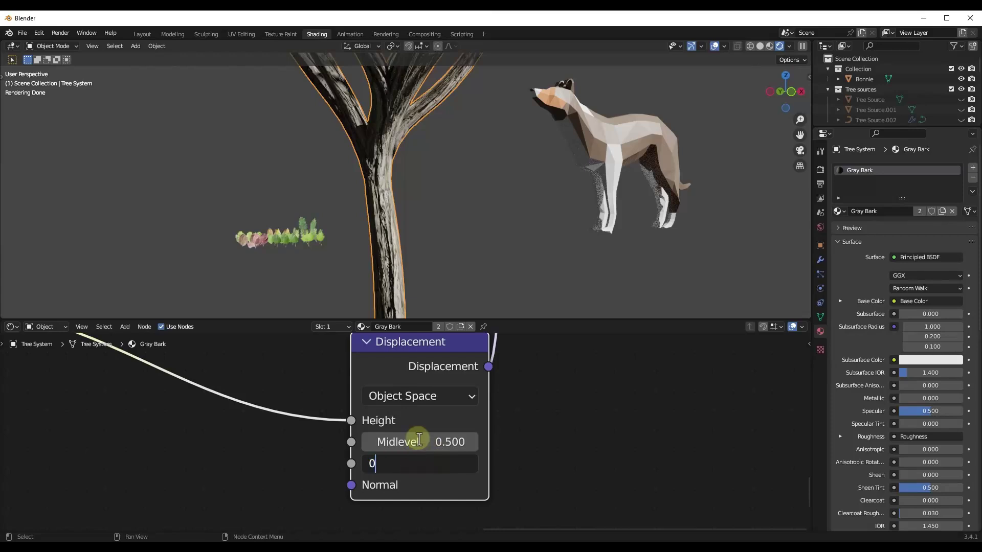
pyautogui.write('0')
pyautogui.press('Return')
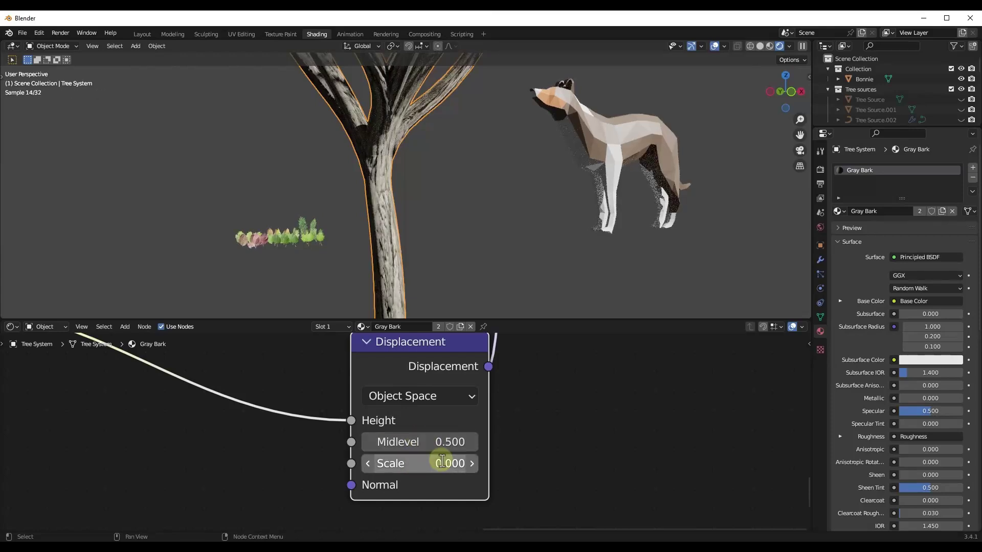
pyautogui.click(472, 463)
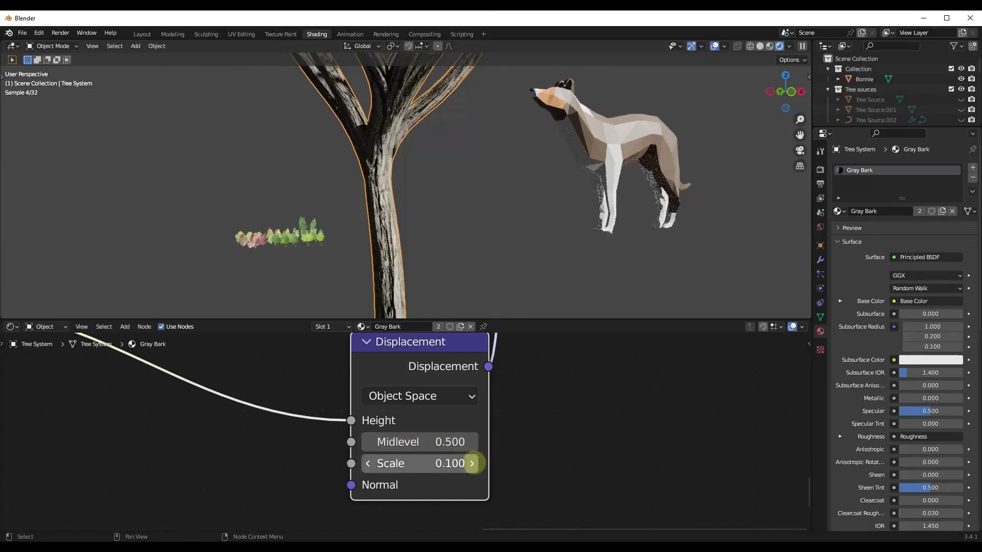
pyautogui.click(472, 463)
pyautogui.click(472, 464)
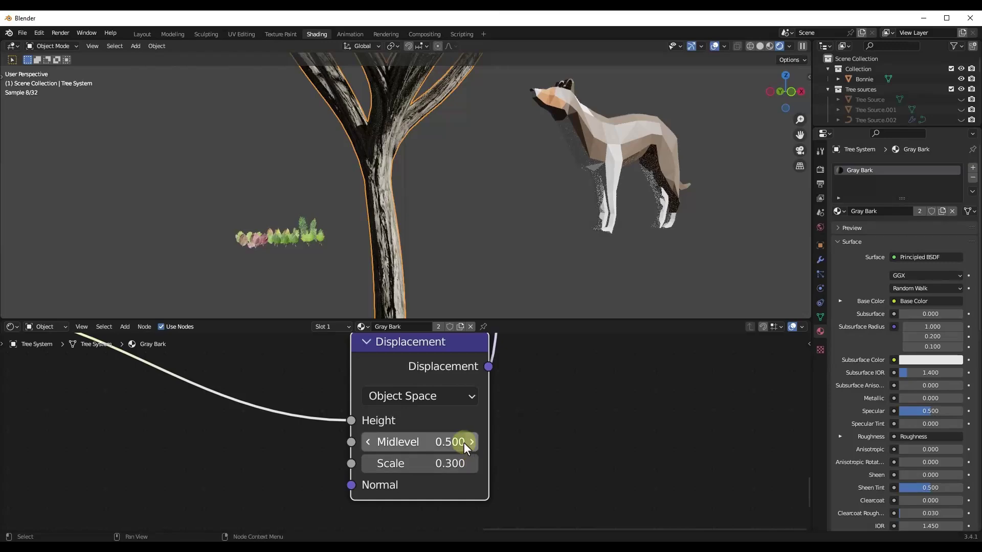
# Step: Set the Gray Bark Displacement node's midlevel to 0.700 and inspect the bark from several angles
pyautogui.click(472, 442)
pyautogui.click(472, 442)
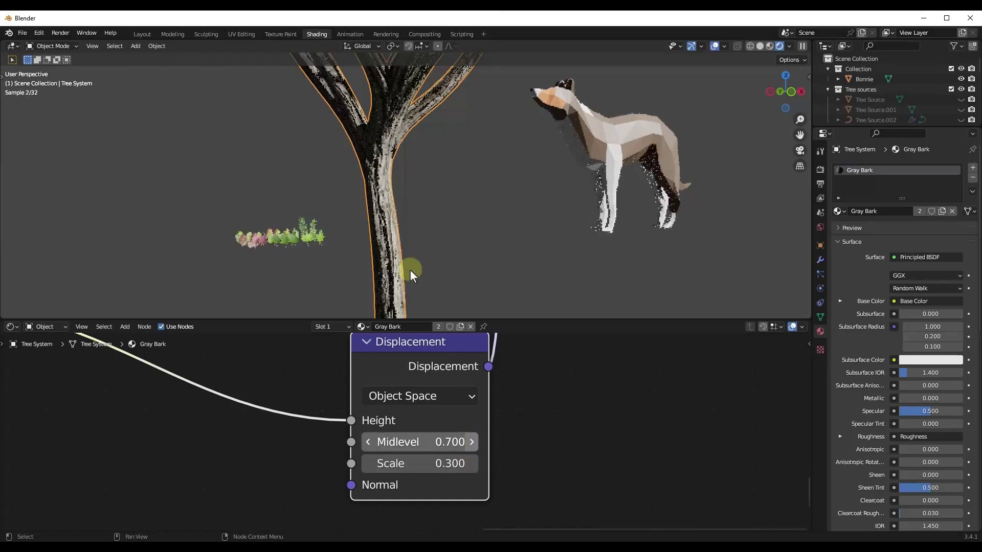
pyautogui.moveTo(395, 262); pyautogui.dragTo(374, 264, button='middle')
pyautogui.moveTo(379, 180); pyautogui.dragTo(367, 108, button='middle')
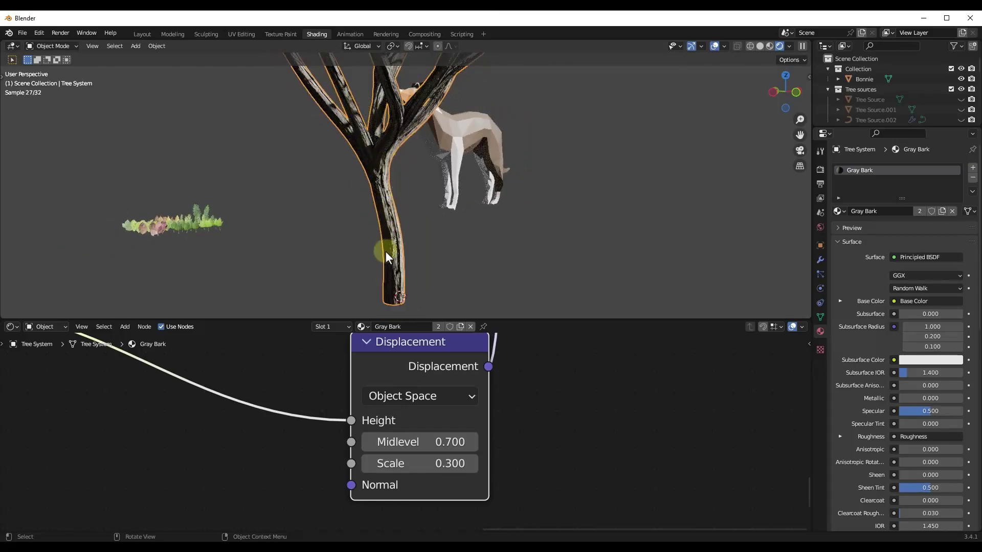
pyautogui.moveTo(386, 252); pyautogui.dragTo(384, 231, button='middle')
pyautogui.moveTo(388, 190); pyautogui.dragTo(364, 143, button='middle')
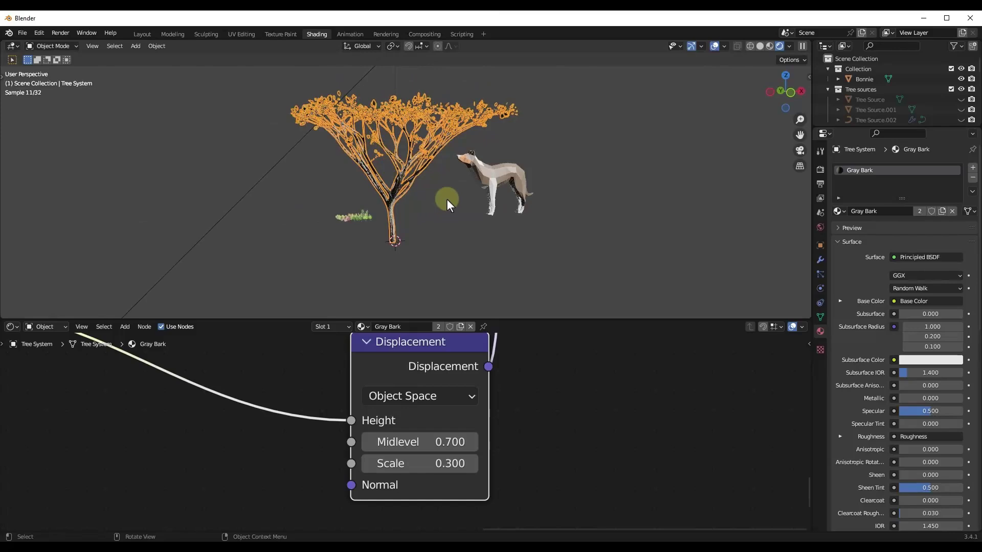
pyautogui.scroll(8, 394, 215)
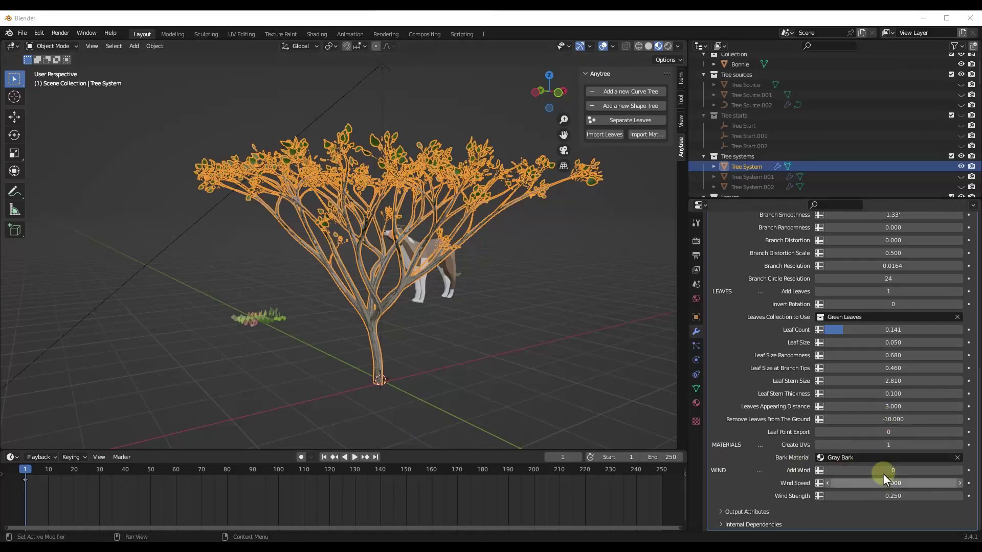
# Step: Set Add Wind to 1 on the tree system and play the animation to preview the branches and leaves moving
pyautogui.click(959, 470)
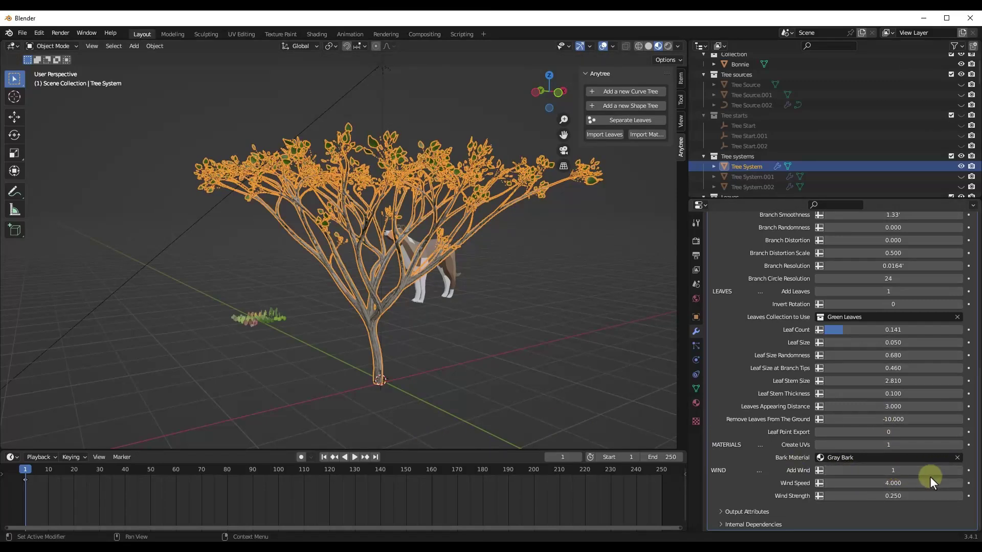
pyautogui.click(354, 457)
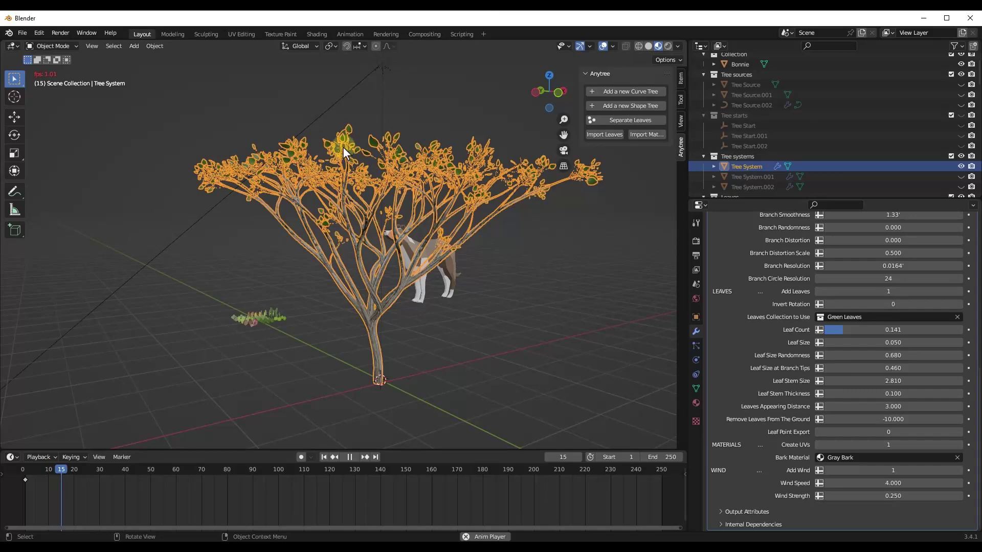
pyautogui.scroll(2, 343, 148)
pyautogui.scroll(2, 342, 149)
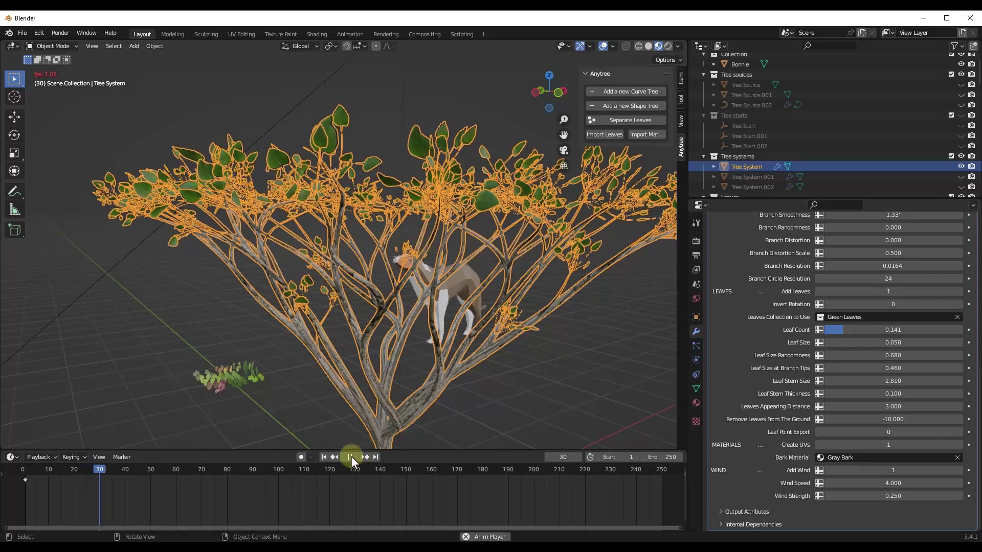
pyautogui.press('space')
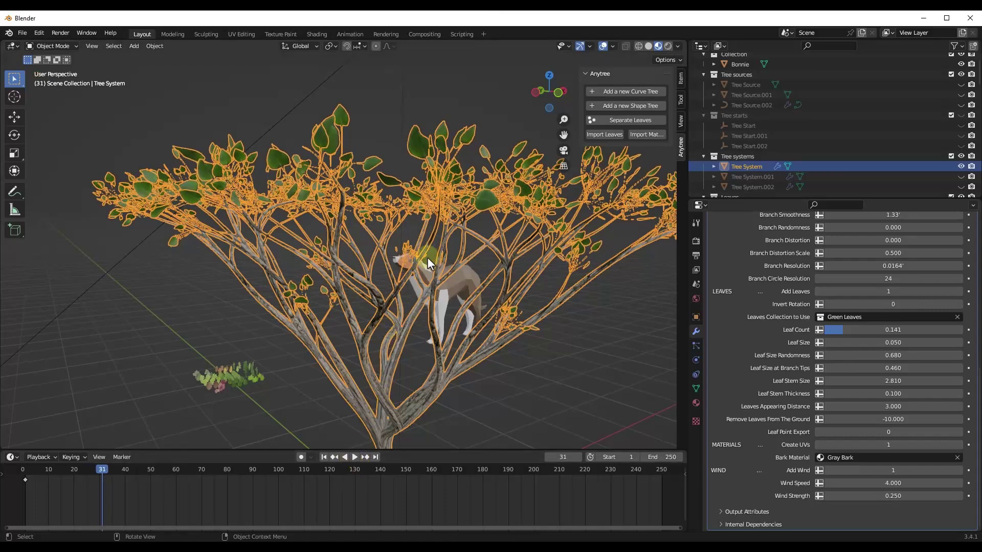
pyautogui.scroll(-4, 426, 257)
pyautogui.moveTo(423, 280); pyautogui.dragTo(434, 284, button='middle')
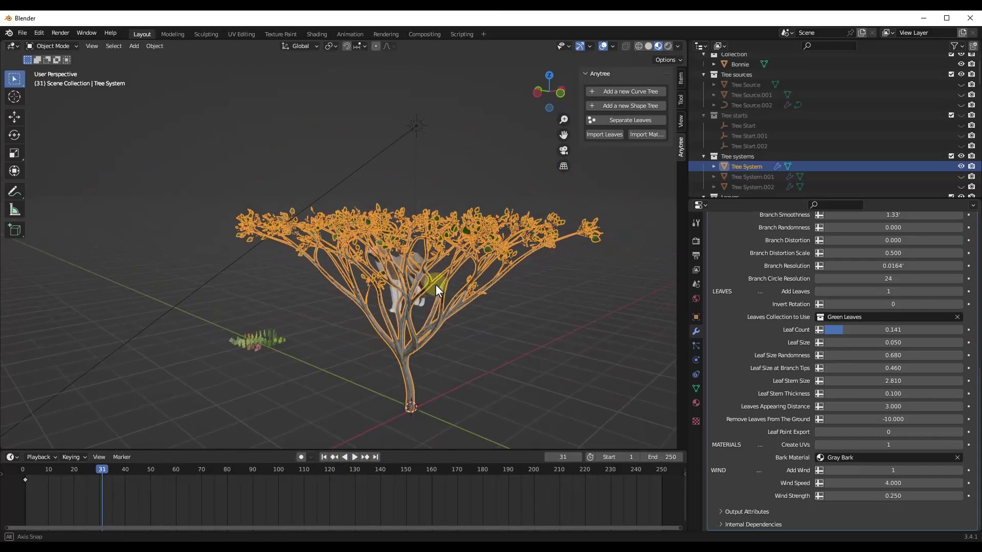
# Step: Return the timeline to frame 0 and set the tree system's Add Wind to 0
pyautogui.click(13, 471)
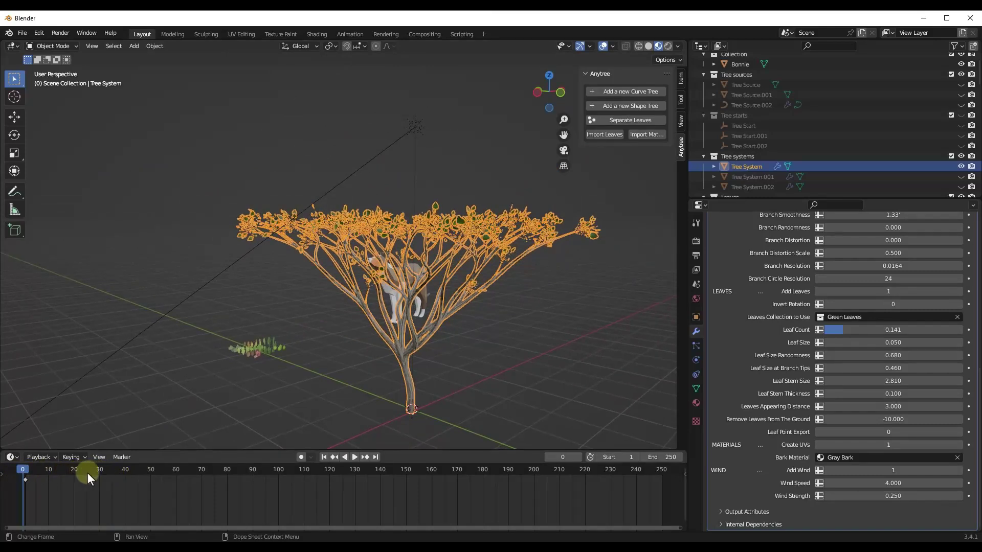
pyautogui.click(891, 474)
pyautogui.write('0')
pyautogui.press('Return')
# Step: Set Enable Growth to 1 in the tree system's Anytree settings
pyautogui.scroll(-2, 409, 245)
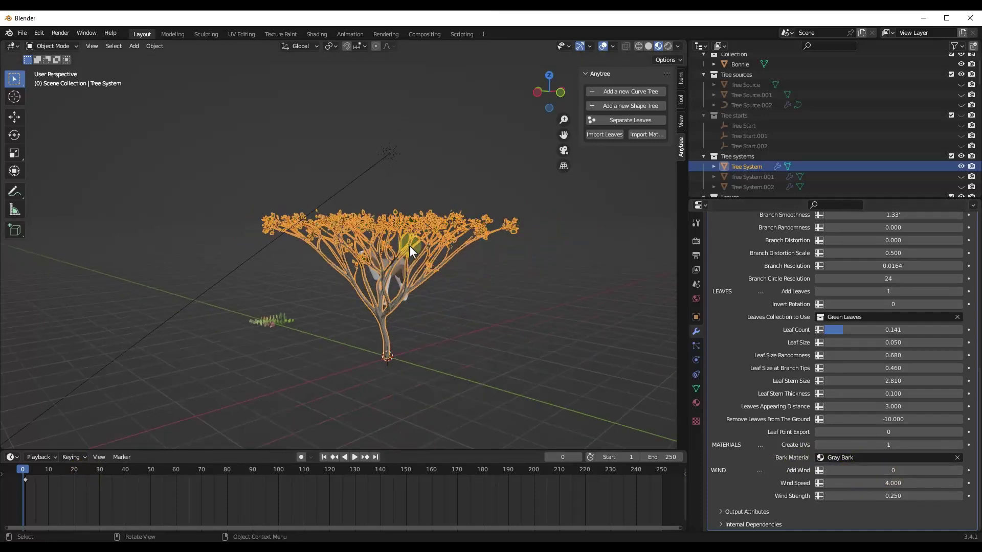
pyautogui.scroll(2, 409, 245)
pyautogui.moveTo(384, 208); pyautogui.dragTo(420, 290, button='middle')
pyautogui.scroll(2, 364, 286)
pyautogui.scroll(-2, 361, 290)
pyautogui.scroll(10, 860, 359)
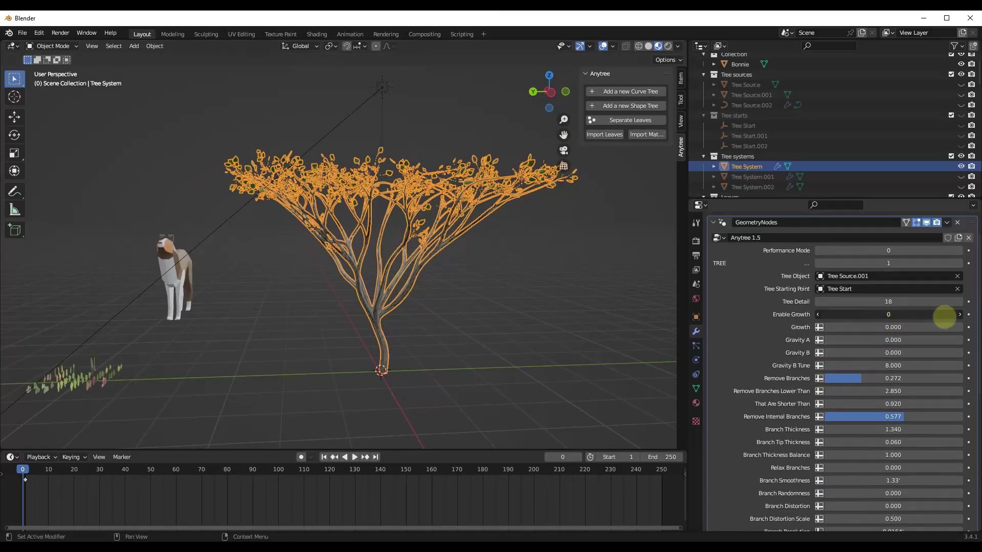
pyautogui.click(960, 314)
pyautogui.moveTo(406, 241); pyautogui.dragTo(417, 249, button='middle')
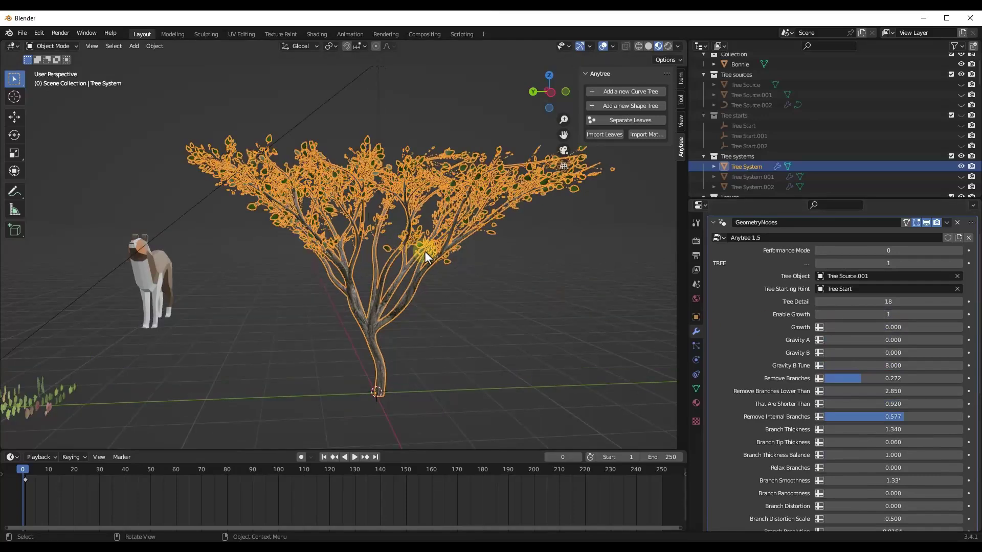
# Step: Keyframe the tree's Growth at 1.000 on frame 0 and at 0.000 on frame 41
pyautogui.moveTo(851, 327); pyautogui.dragTo(954, 329)
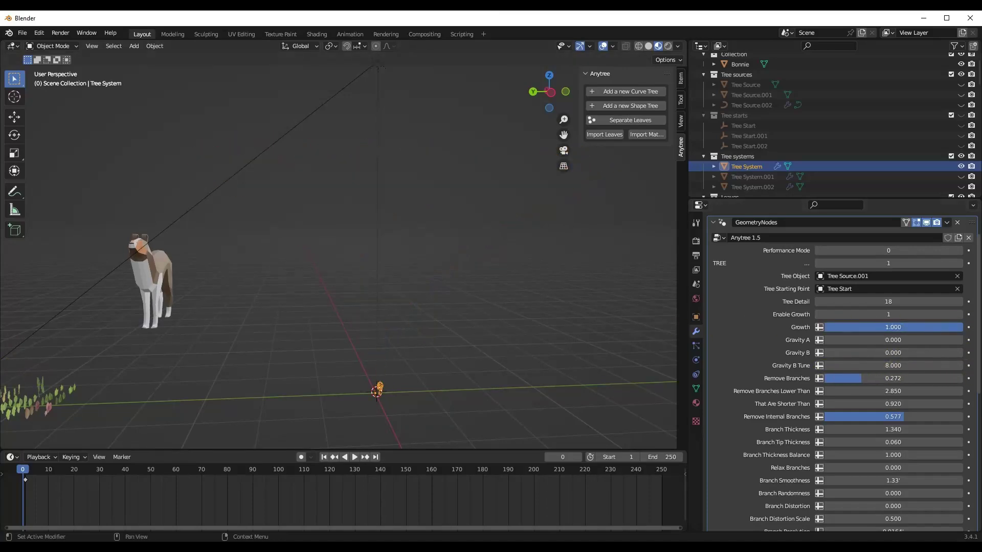
pyautogui.click(968, 328)
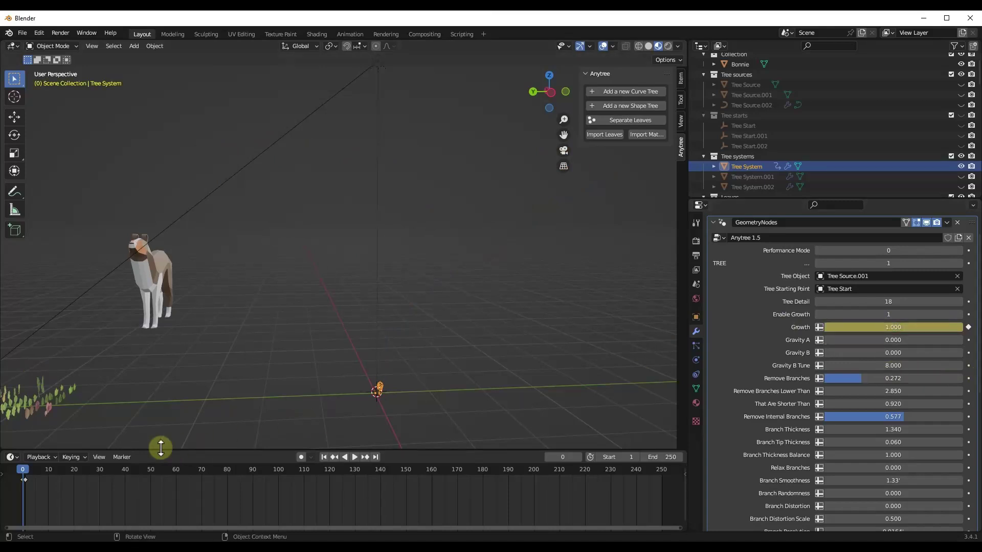
pyautogui.click(127, 468)
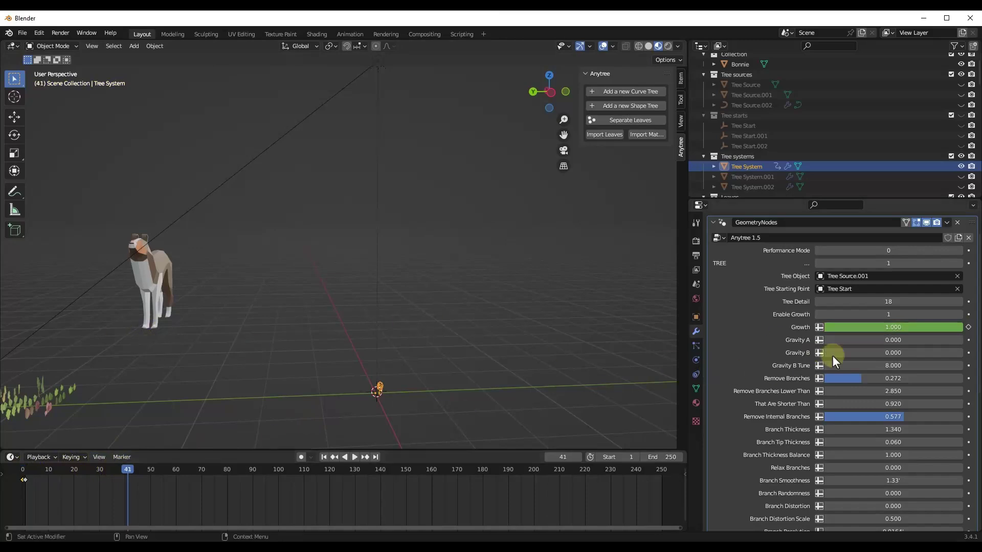
pyautogui.moveTo(893, 329); pyautogui.dragTo(676, 345)
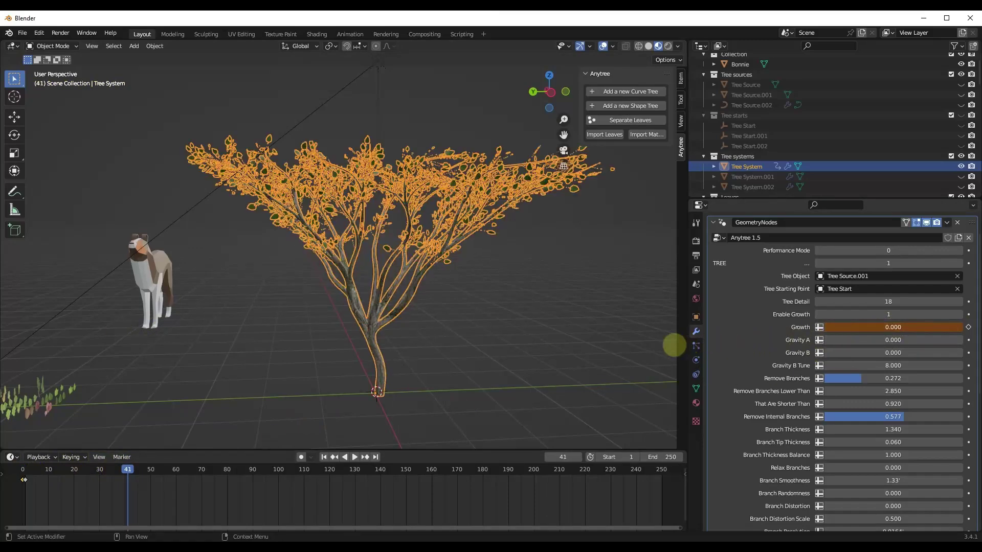
pyautogui.click(968, 328)
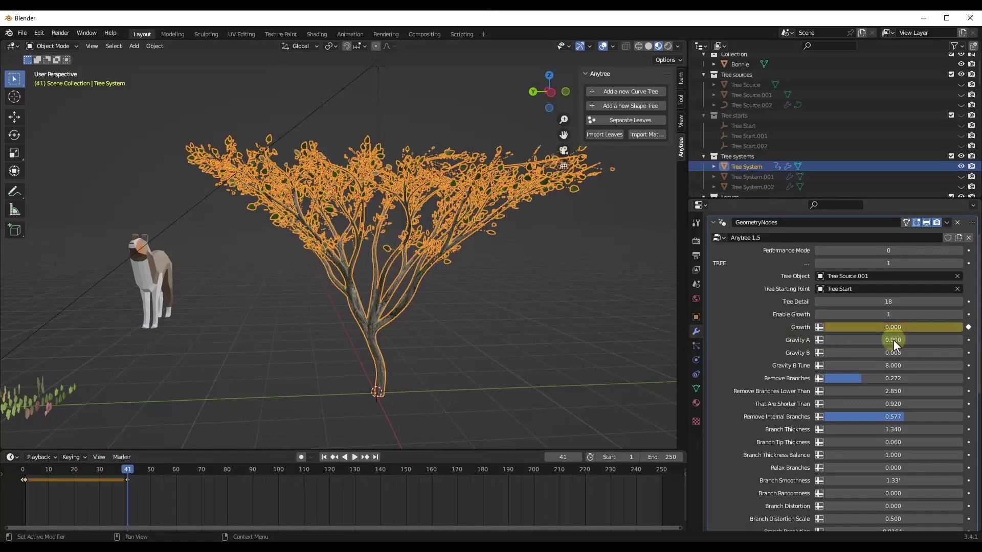
# Step: Play the growth animation from frame 0, stop it, and view the grown tree
pyautogui.click(22, 469)
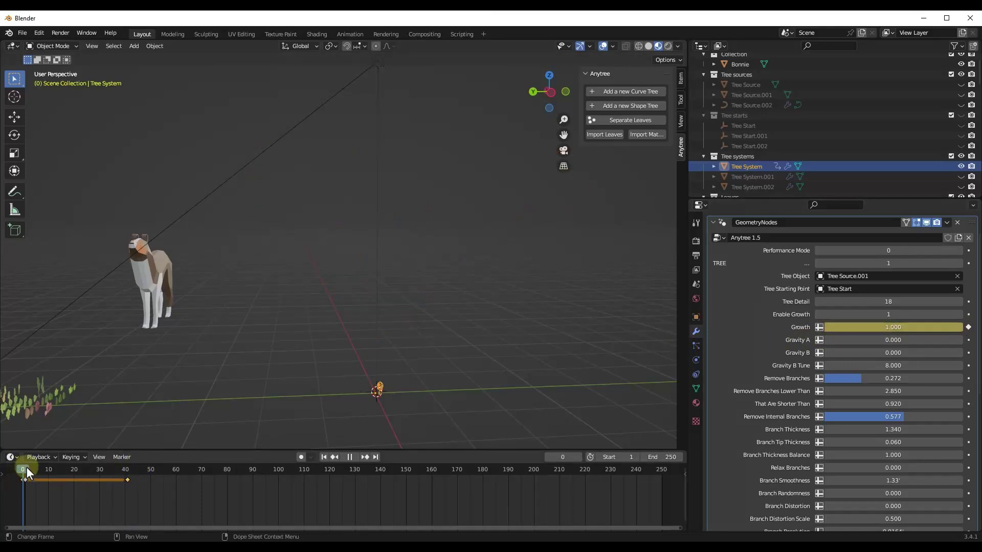
pyautogui.click(354, 457)
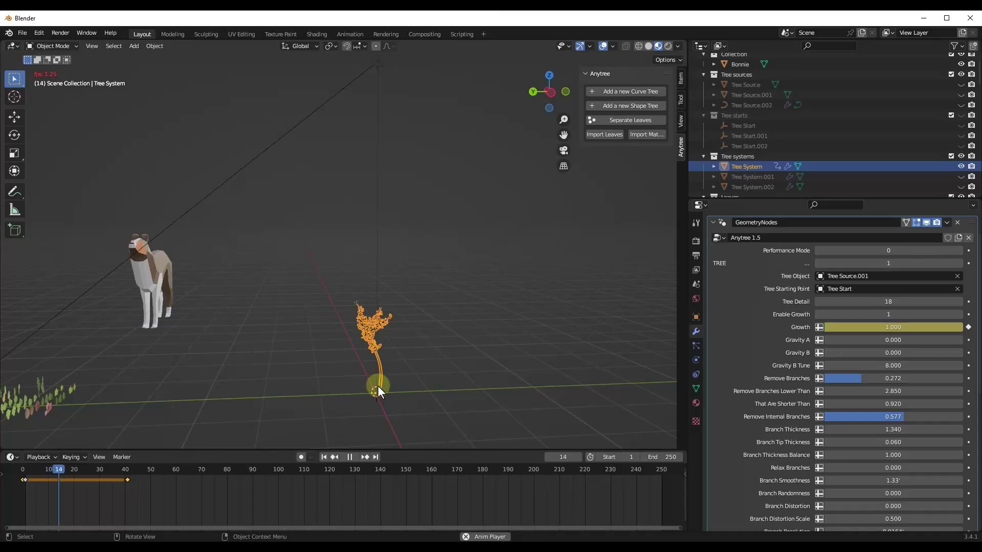
pyautogui.click(350, 456)
pyautogui.moveTo(247, 390); pyautogui.dragTo(327, 358, button='middle')
pyautogui.scroll(-10, 839, 383)
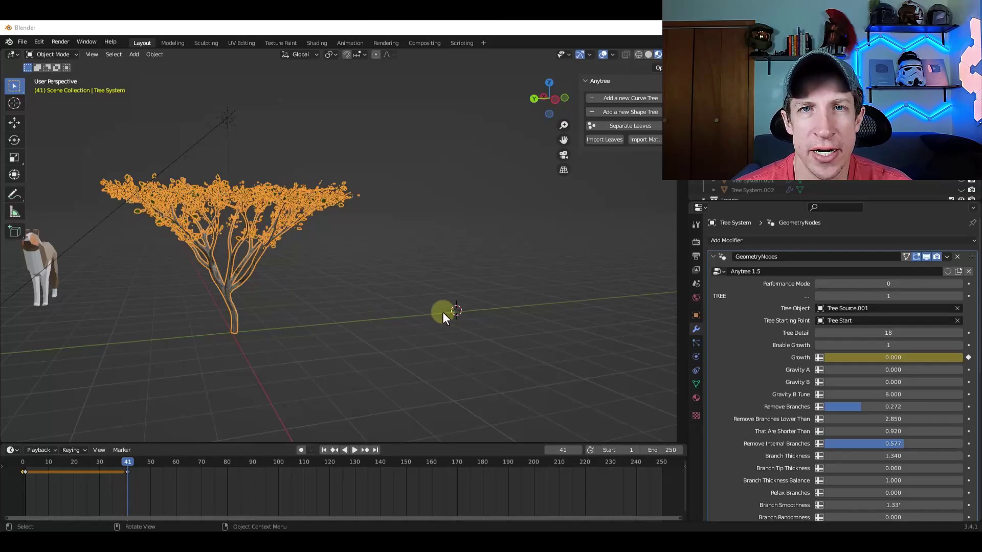
# Step: Deselect the tree system and add a Sapling tree curve to the scene
pyautogui.click(463, 312)
pyautogui.hotkey('shift', 'a')
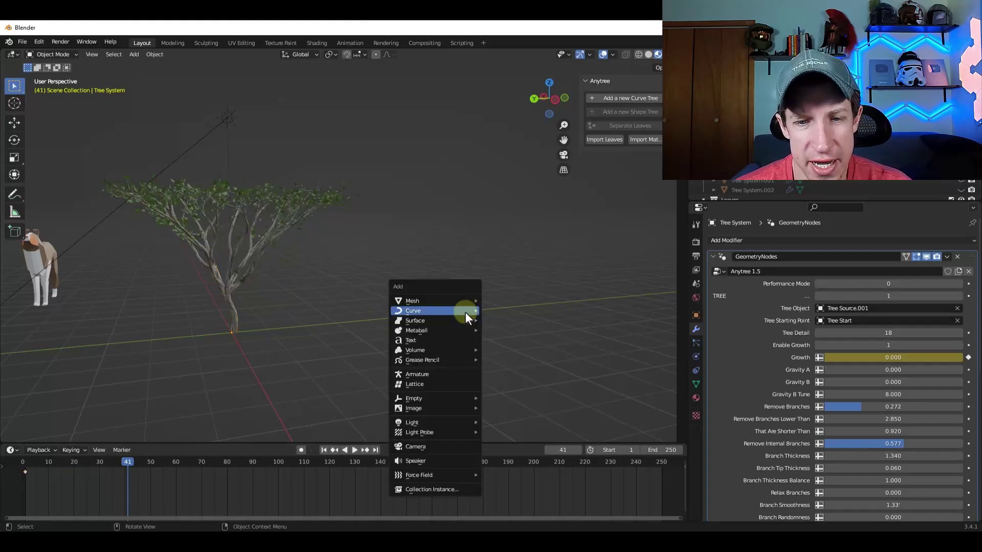
pyautogui.moveTo(462, 310)
pyautogui.click(518, 378)
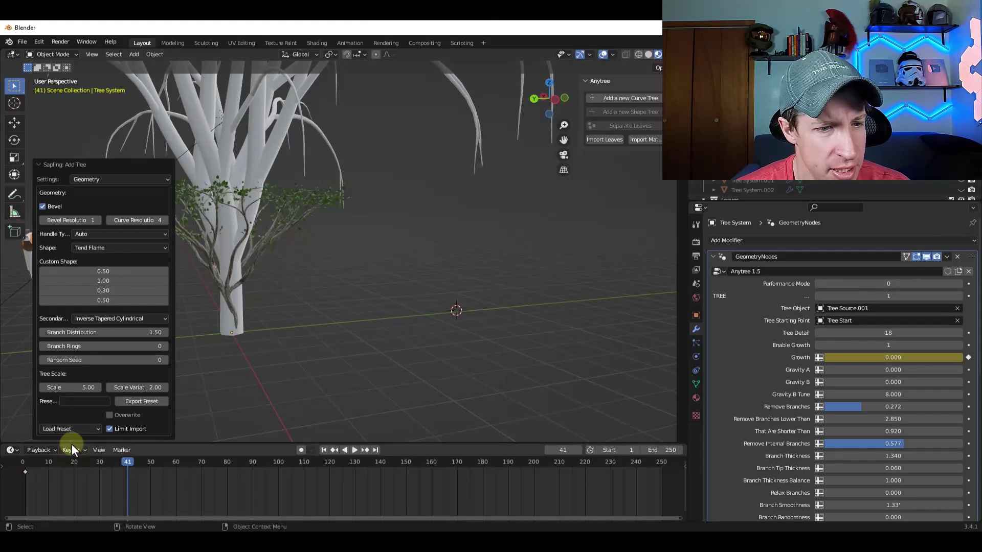
# Step: Try the japanese_maple, weeping_willow and willow presets on the Sapling tree
pyautogui.click(88, 431)
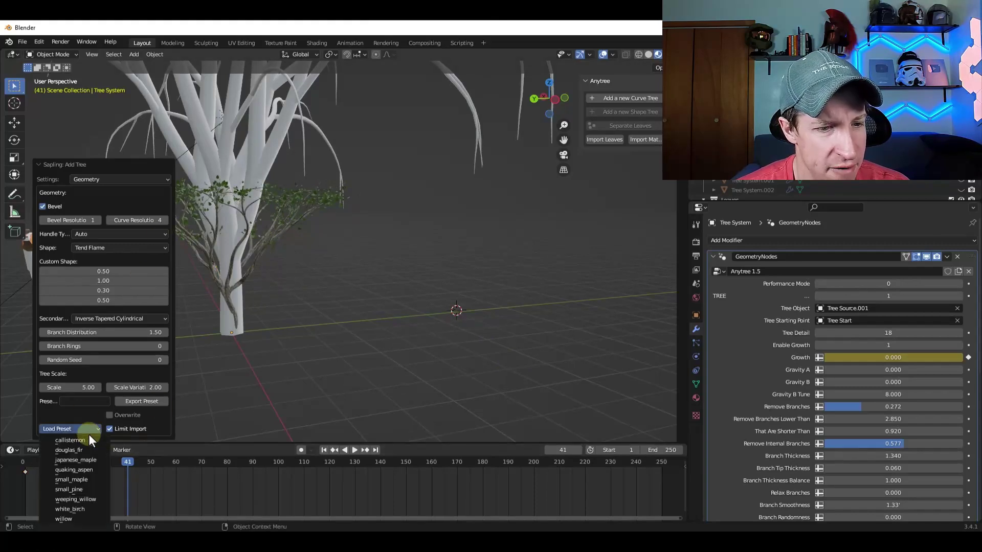
pyautogui.click(76, 460)
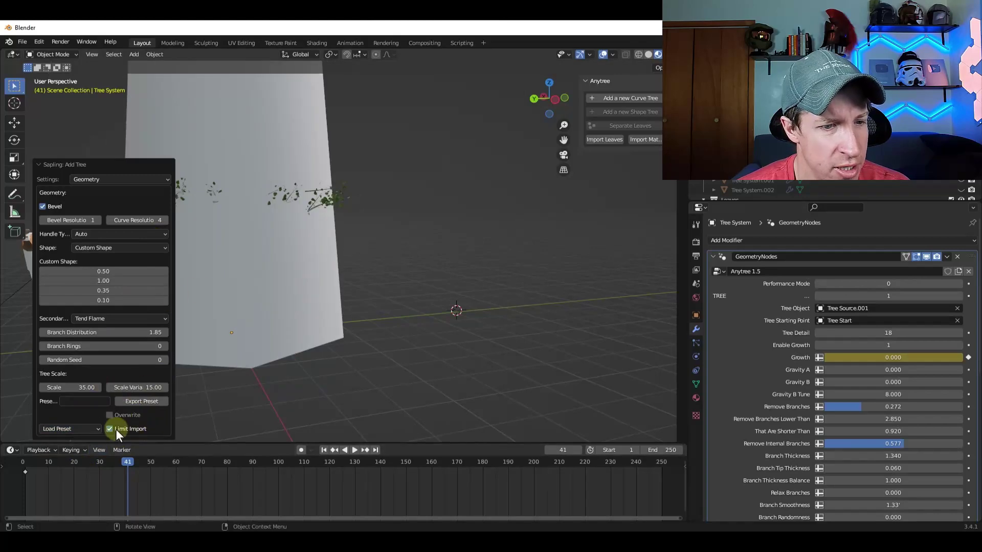
pyautogui.click(77, 432)
pyautogui.click(75, 500)
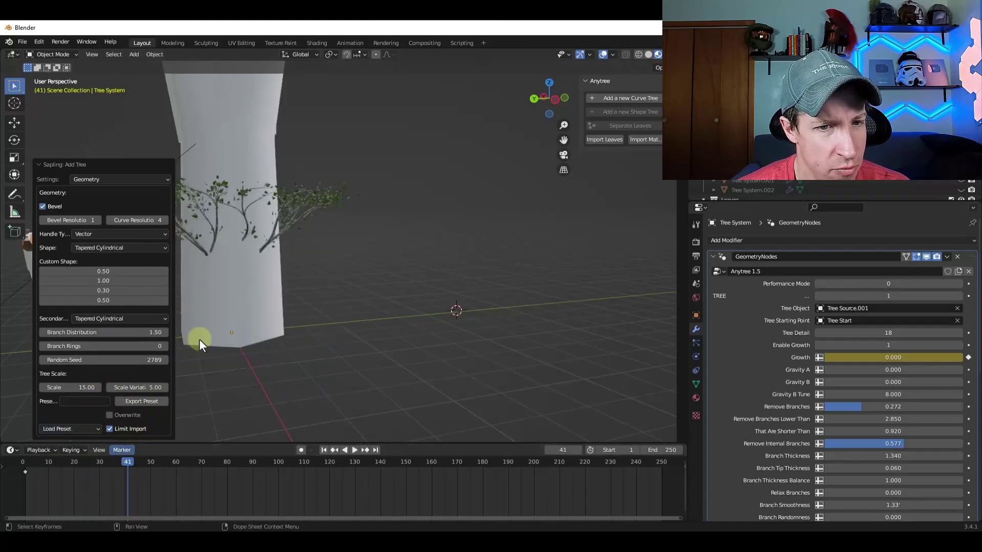
pyautogui.click(61, 435)
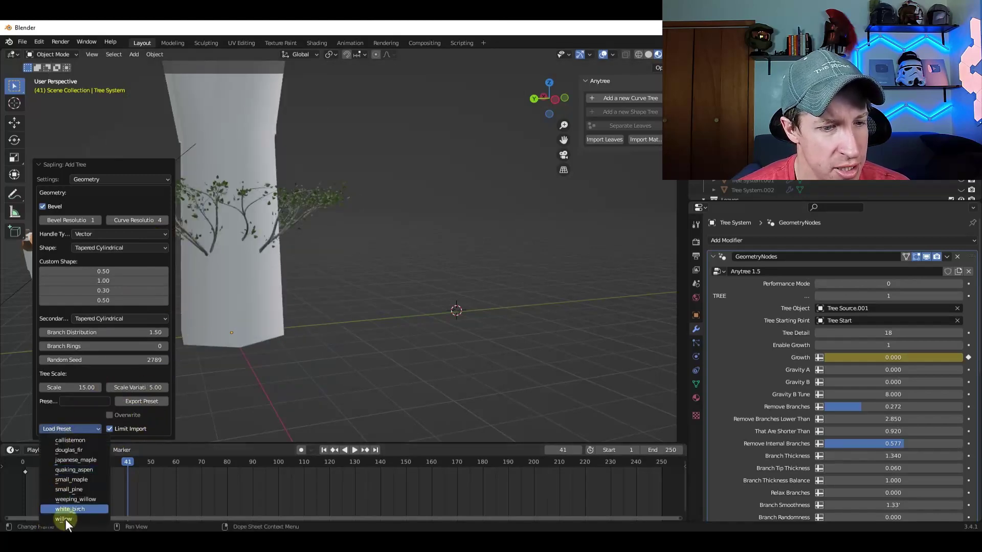
pyautogui.click(66, 517)
# Step: Load the small_pine preset for the Sapling tree and view the whole tree
pyautogui.click(77, 433)
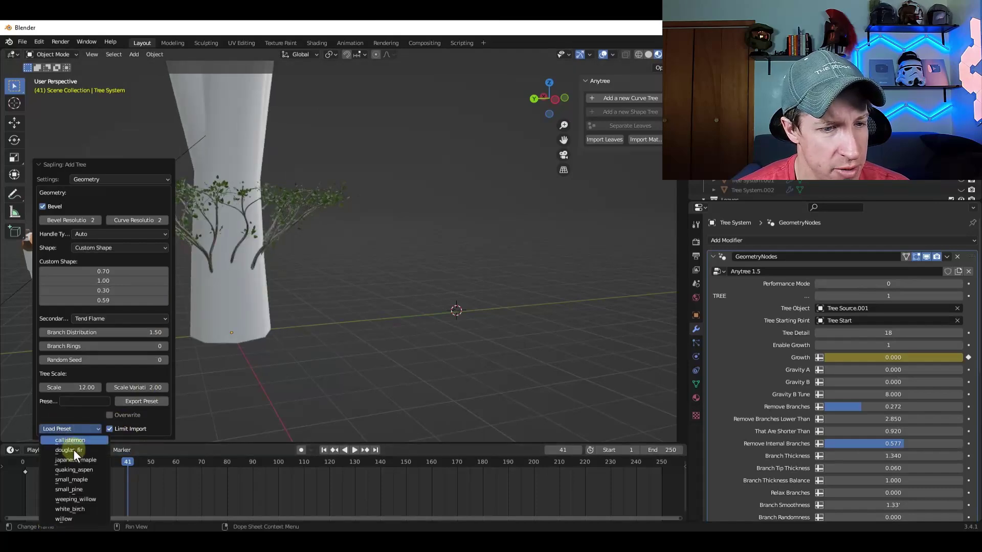
pyautogui.click(70, 497)
pyautogui.scroll(-5, 296, 275)
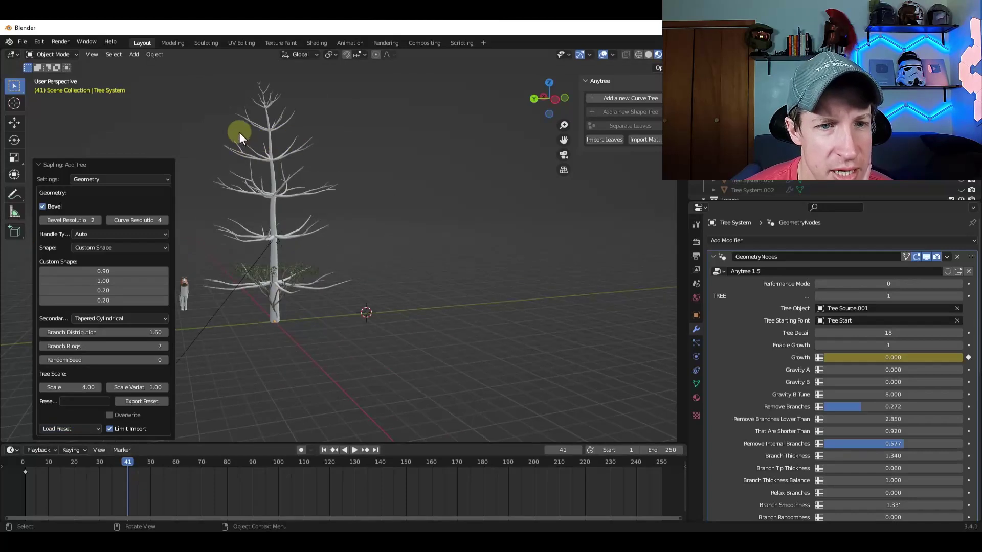
pyautogui.scroll(2, 239, 134)
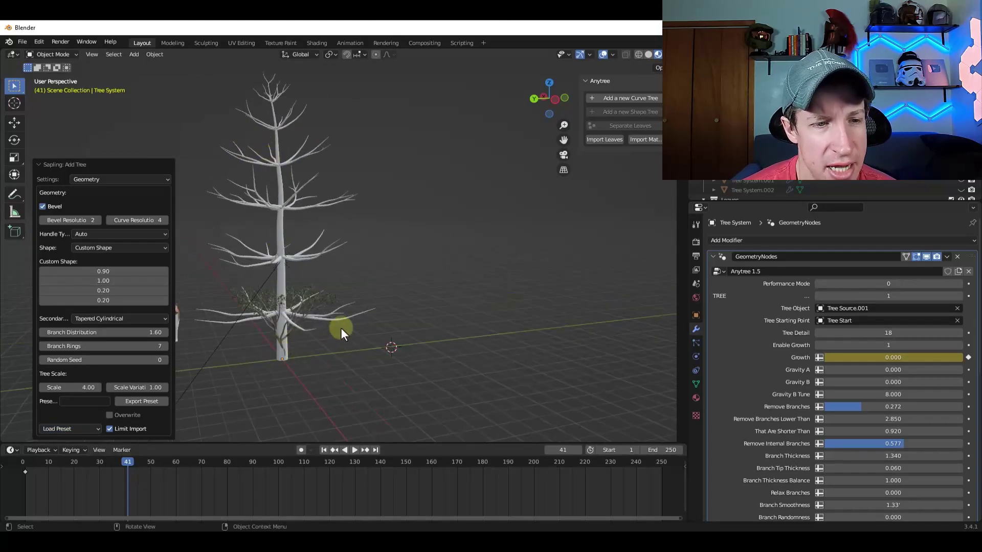
# Step: Move the Sapling pine tree -12.18' along the Y axis, clear of the tree system, and scale it by 0.264
pyautogui.scroll(-1, 289, 291)
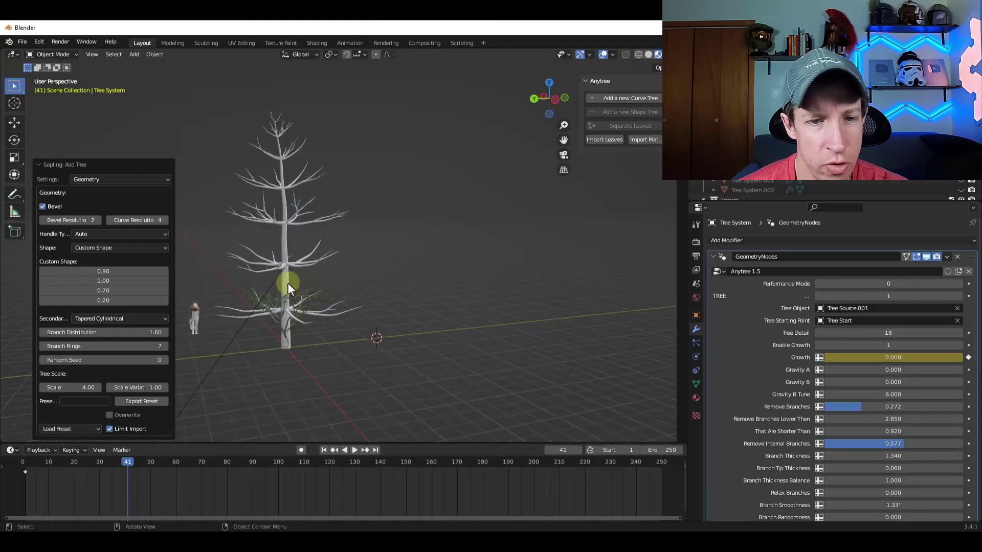
pyautogui.click(284, 284)
pyautogui.press('g')
pyautogui.press('y')
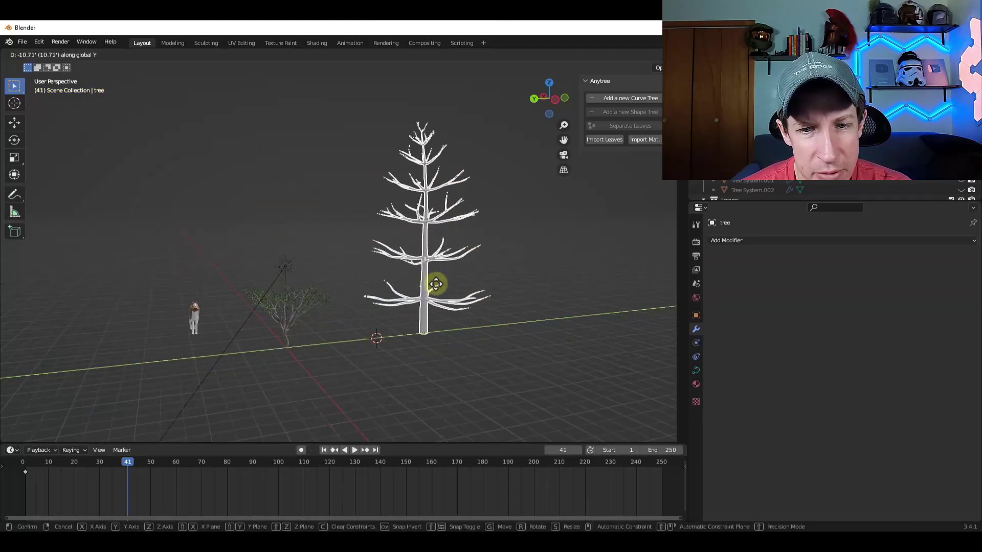
pyautogui.click(431, 230)
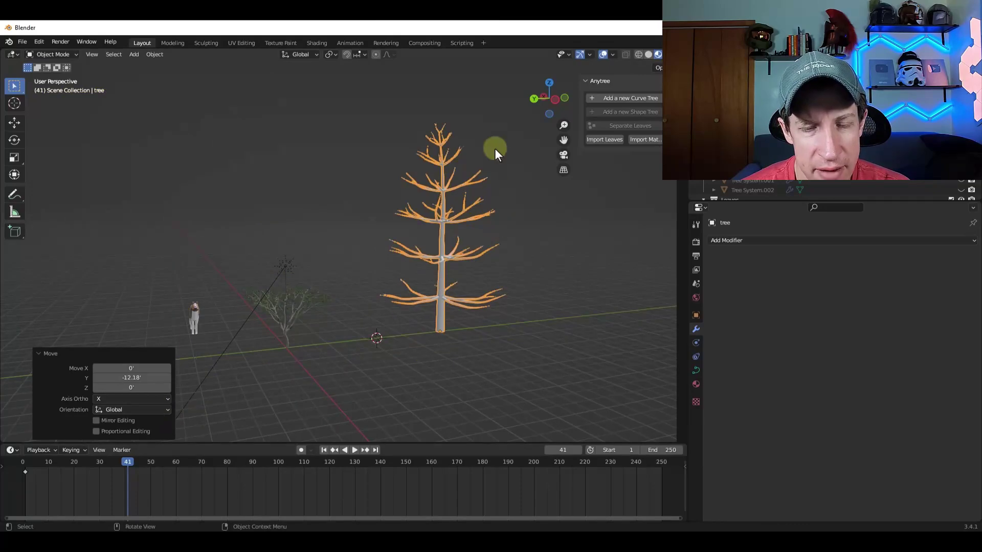
pyautogui.press('s')
pyautogui.click(469, 288)
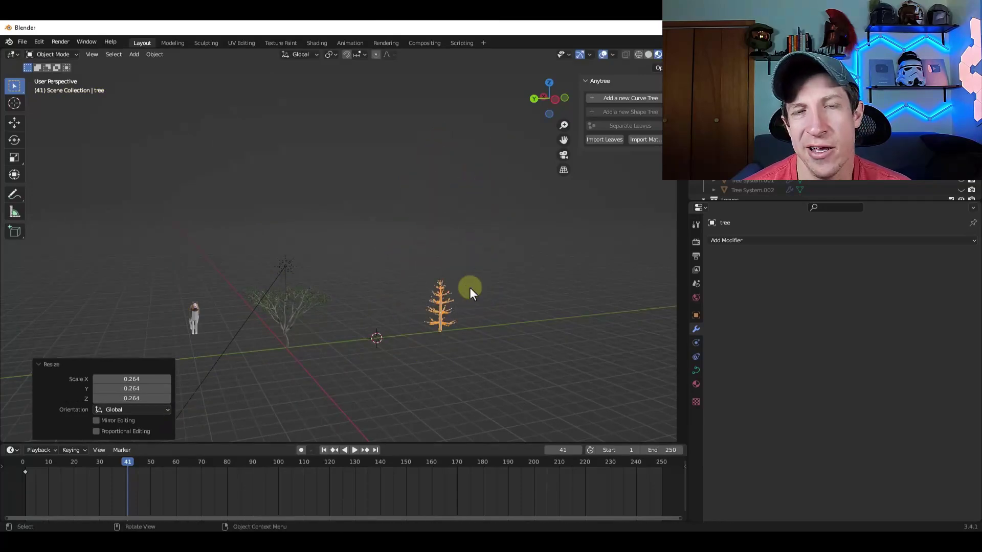
# Step: Select the leafy tree system, frame it in the view, and set its Gravity B to -0.100
pyautogui.click(285, 323)
pyautogui.press('KP_Decimal')
pyautogui.scroll(-2, 293, 280)
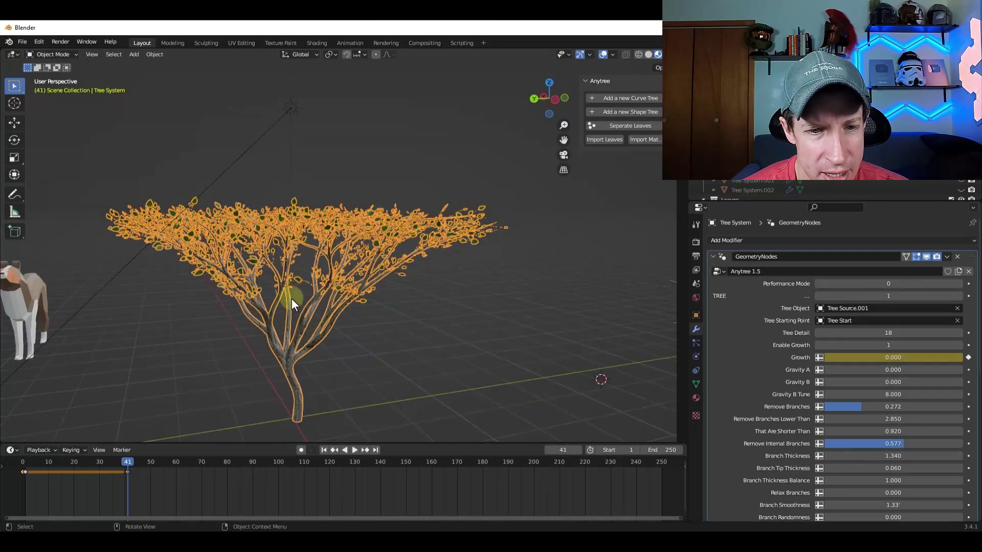
pyautogui.moveTo(347, 283); pyautogui.dragTo(353, 284, button='middle')
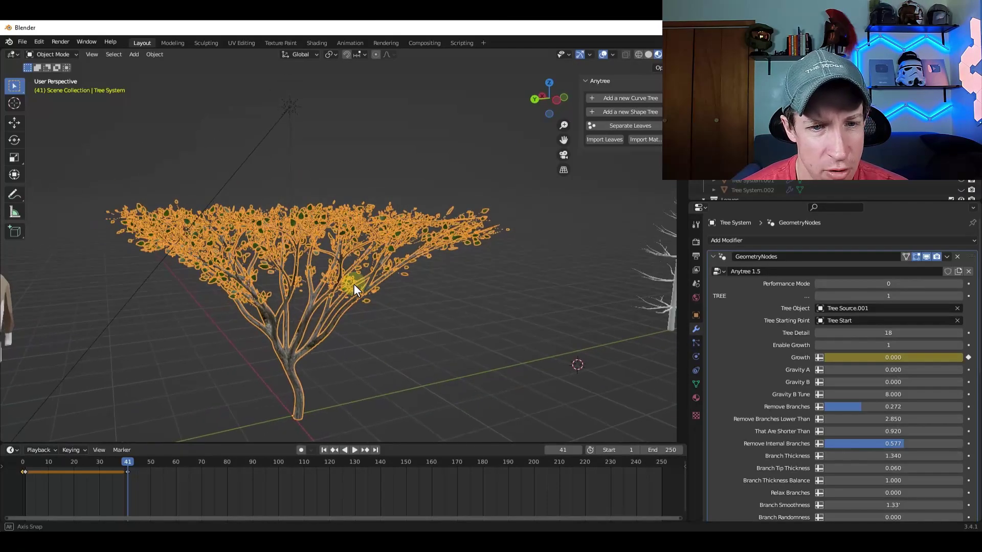
pyautogui.moveTo(869, 382)
pyautogui.mouseDown()
pyautogui.moveTo(892, 381)
pyautogui.moveTo(871, 390)
pyautogui.mouseUp()
pyautogui.moveTo(424, 306)
pyautogui.mouseDown(button='middle')
pyautogui.moveTo(388, 293)
pyautogui.moveTo(410, 293)
pyautogui.mouseUp(button='middle')
pyautogui.scroll(-4, 368, 267)
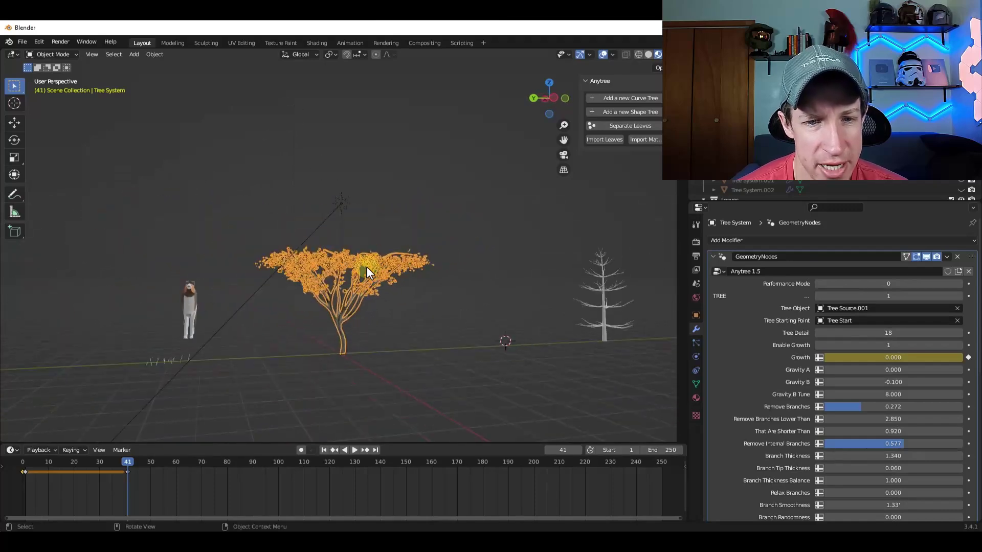
pyautogui.scroll(2, 352, 278)
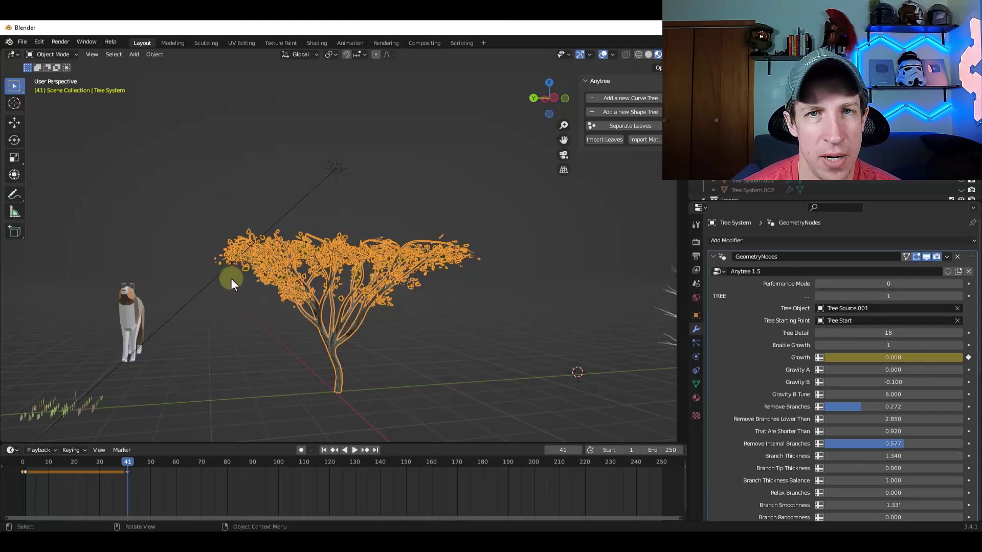
pyautogui.scroll(-3, 228, 281)
pyautogui.scroll(4, 335, 308)
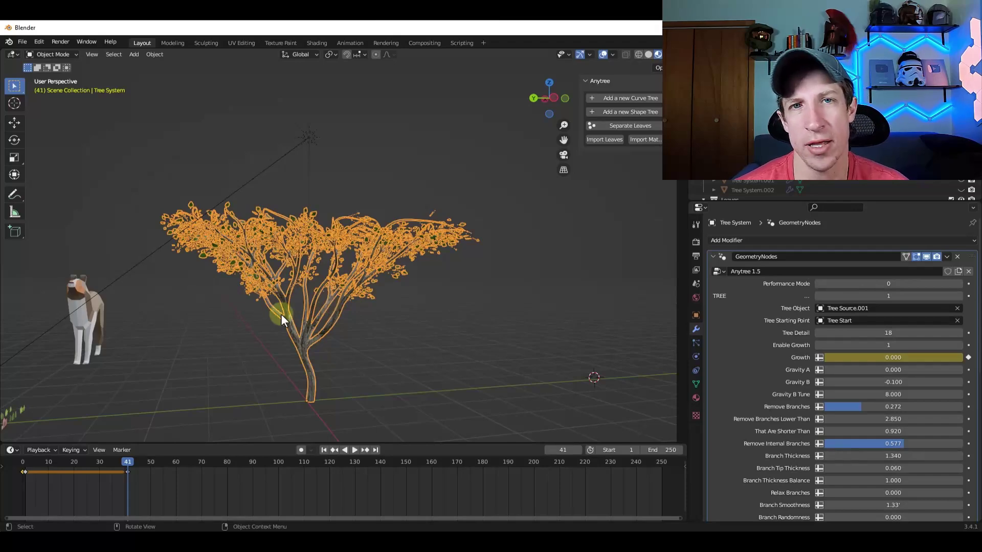
pyautogui.scroll(-4, 264, 278)
pyautogui.scroll(2, 443, 287)
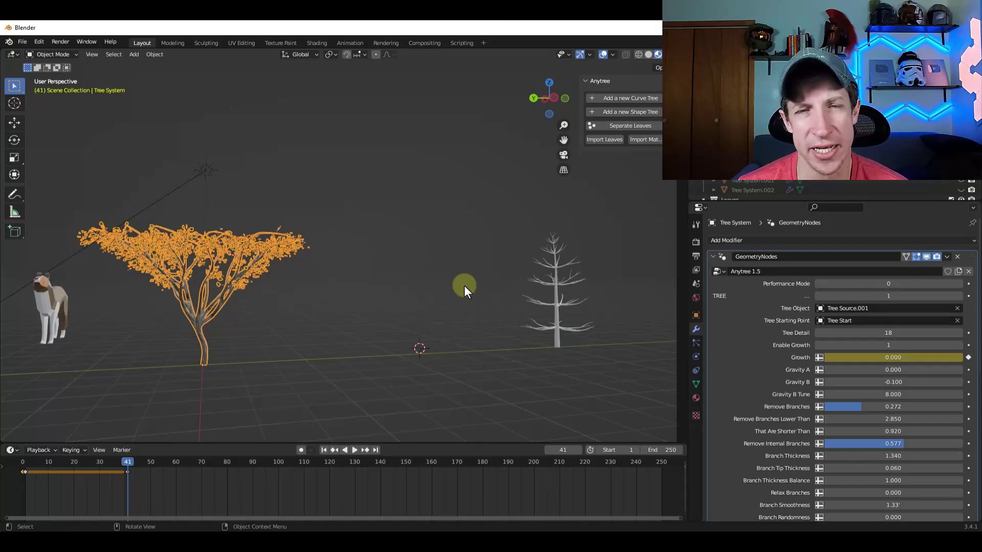
pyautogui.scroll(3, 221, 314)
pyautogui.scroll(-1, 177, 309)
pyautogui.scroll(1, 151, 247)
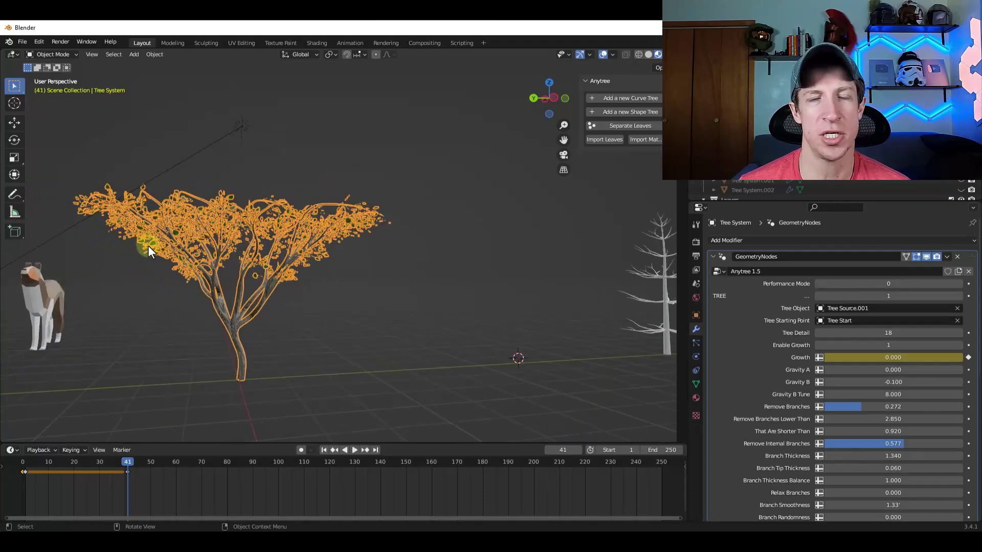